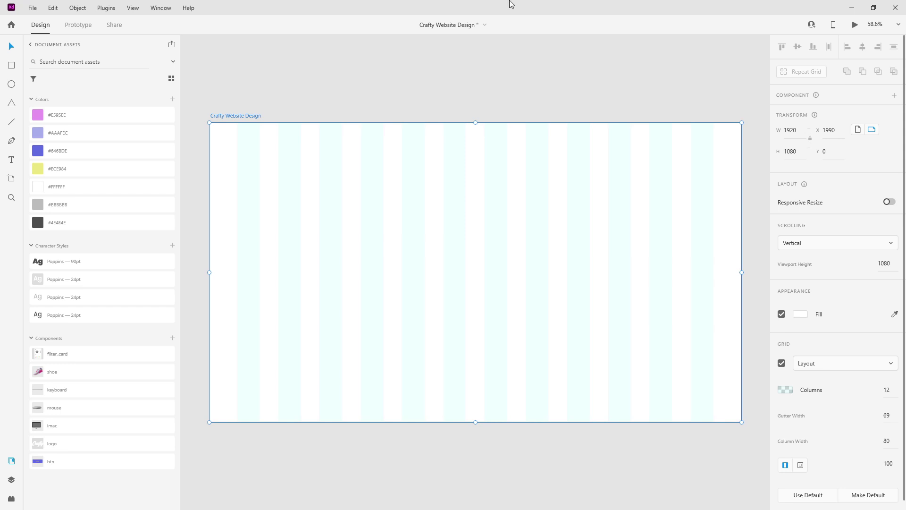
# - Add the text "Features" near the artboard's top edge and apply the dark Poppins 24pt character style
pyautogui.hotkey('ctrl', 's')
pyautogui.click(11, 159)
pyautogui.click(333, 154)
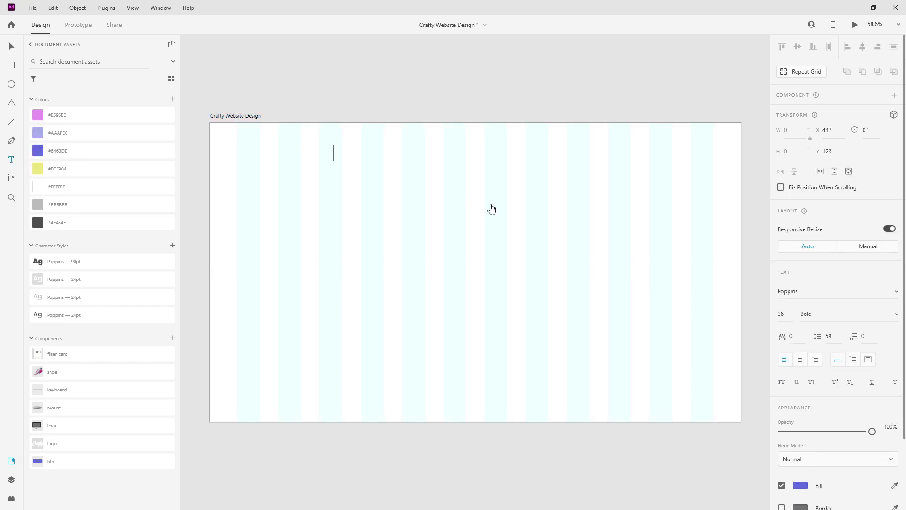
pyautogui.write('Features')
pyautogui.press('Escape')
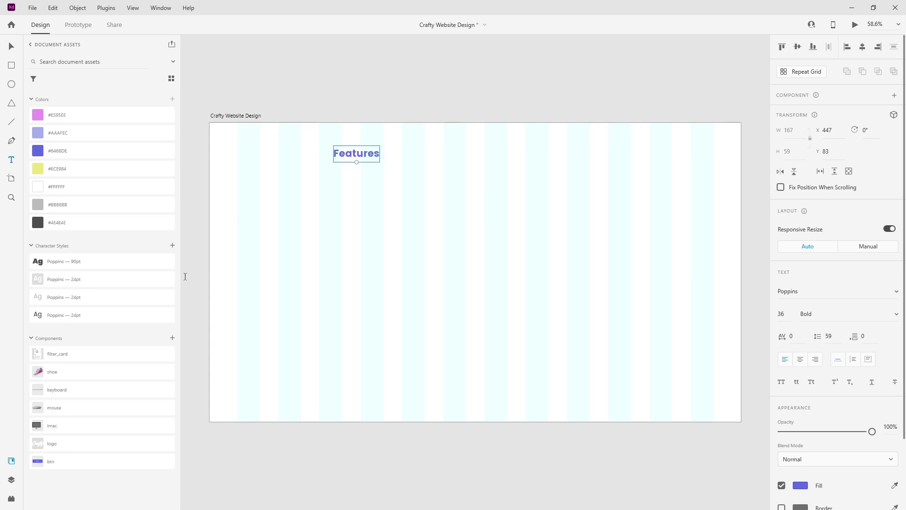
pyautogui.click(84, 315)
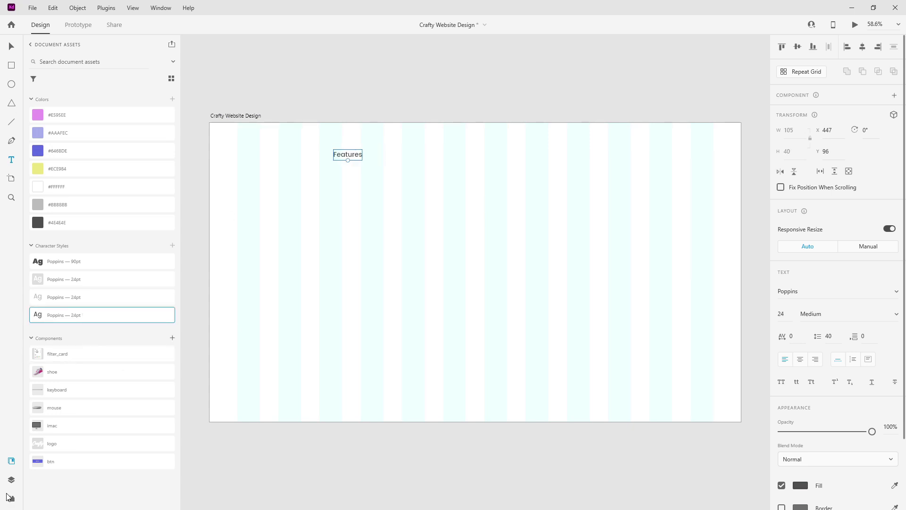
# - Group the Features text under the name "nav" and make the group a horizontal stack
pyautogui.click(11, 480)
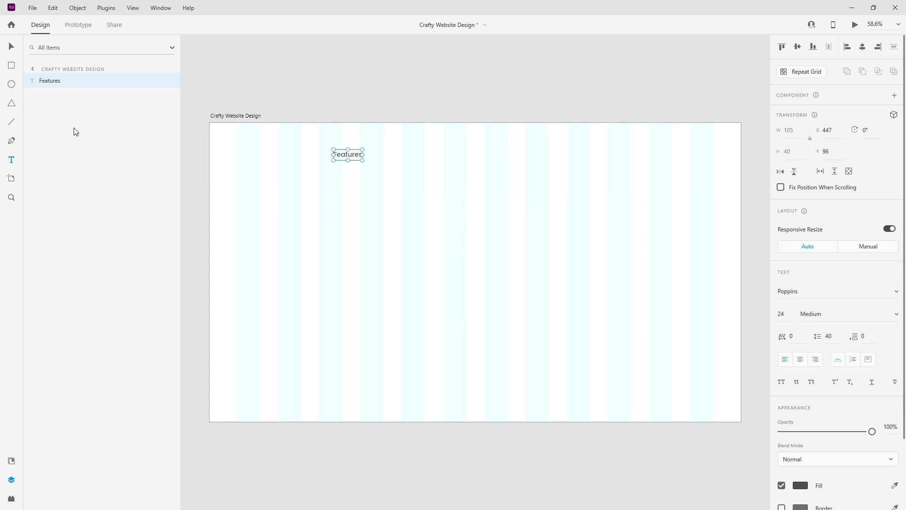
pyautogui.hotkey('ctrl', 'g')
pyautogui.doubleClick(50, 81)
pyautogui.write('nav')
pyautogui.press('Return')
pyautogui.click(782, 279)
pyautogui.click(816, 280)
# - Duplicate the Features text three times inside the nav stack
pyautogui.click(33, 82)
pyautogui.click(52, 97)
pyautogui.hotkey('ctrl', 'd')
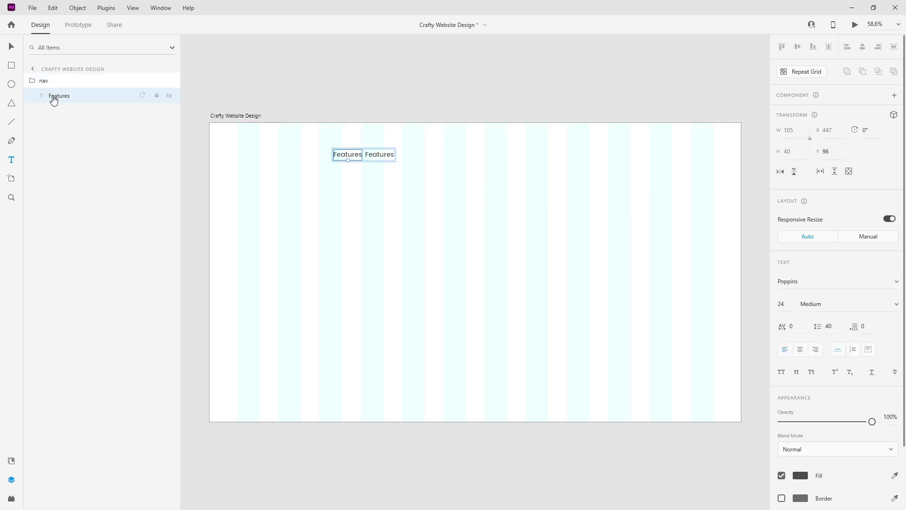
pyautogui.hotkey('ctrl', 'd')
pyautogui.hotkey('ctrl', 'd')
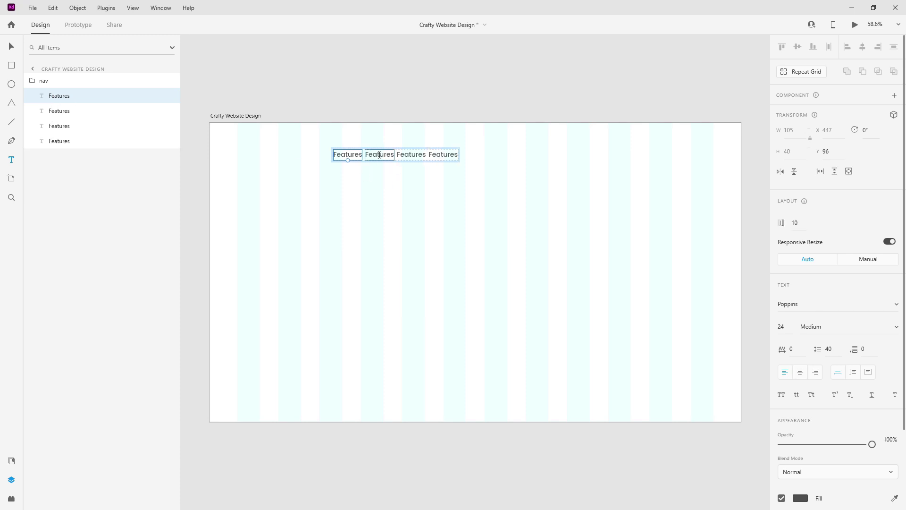
# - Replace the second, third and fourth nav labels with "Pricing", "About Us" and "Contact Us"
pyautogui.click(379, 155)
pyautogui.doubleClick(380, 155)
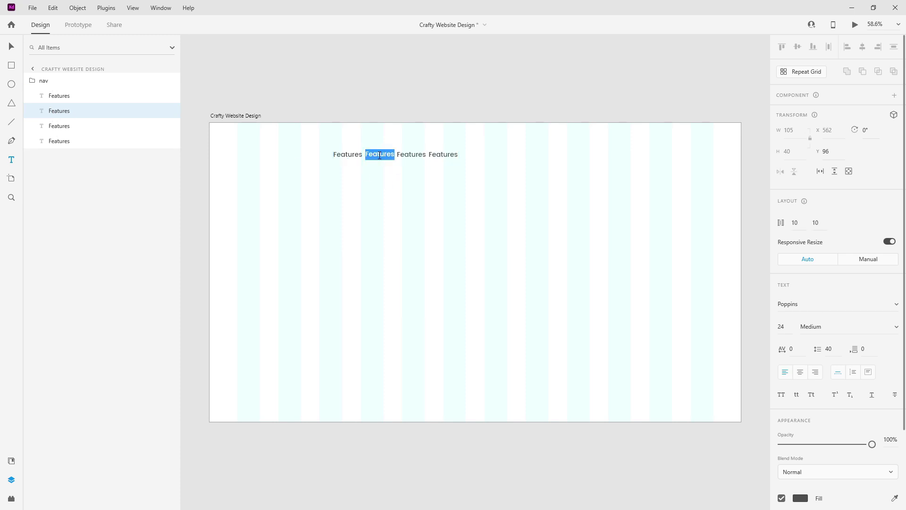
pyautogui.write('Pricing')
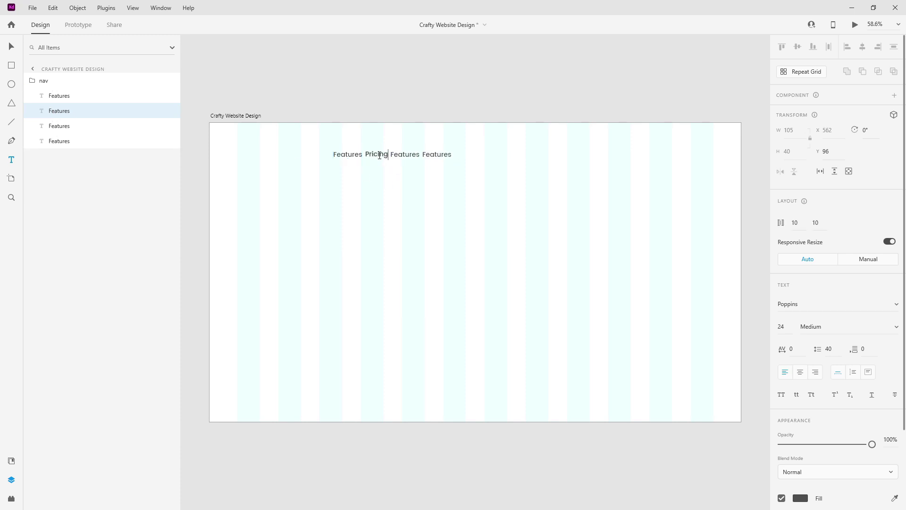
pyautogui.press('Escape')
pyautogui.click(401, 155)
pyautogui.doubleClick(400, 155)
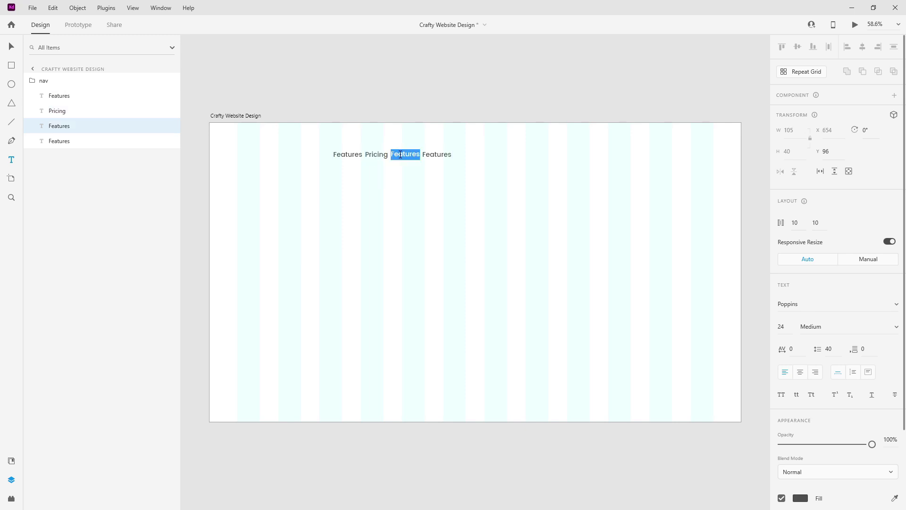
pyautogui.write('About Us')
pyautogui.press('Escape')
pyautogui.click(441, 156)
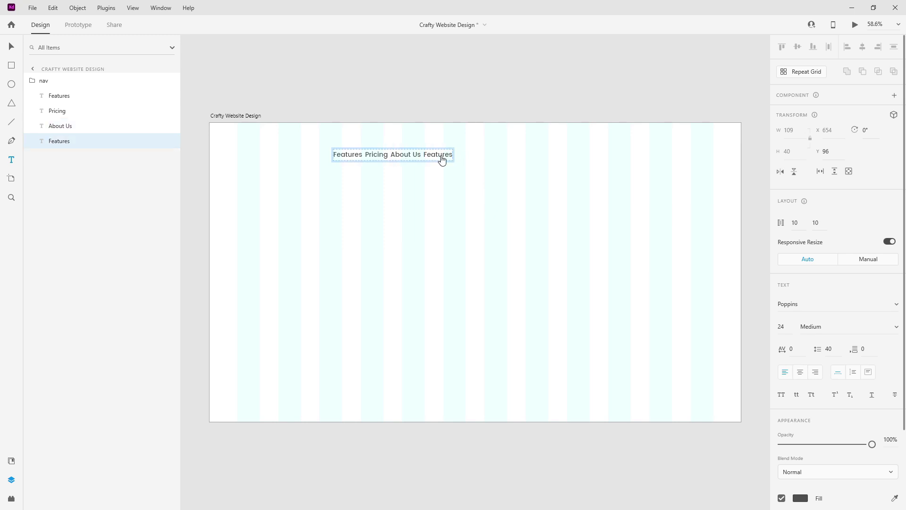
pyautogui.doubleClick(442, 156)
pyautogui.write('Contact Us')
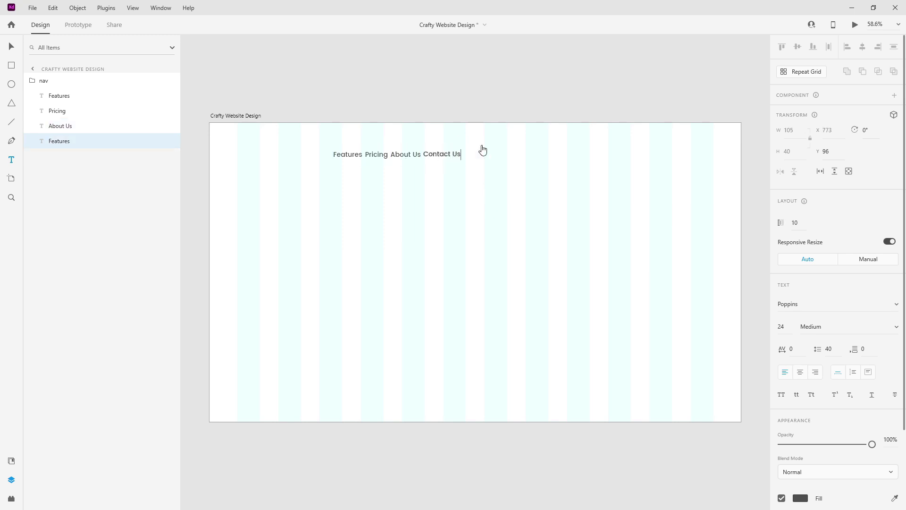
pyautogui.press('Escape')
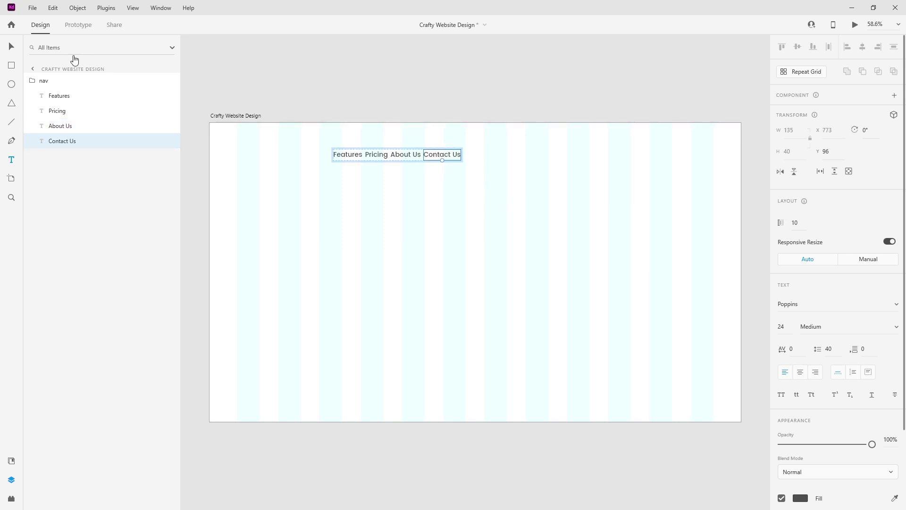
# - Set the nav stack spacing to 80 and move the group to about X 552, Y 89
pyautogui.click(35, 80)
pyautogui.click(855, 279)
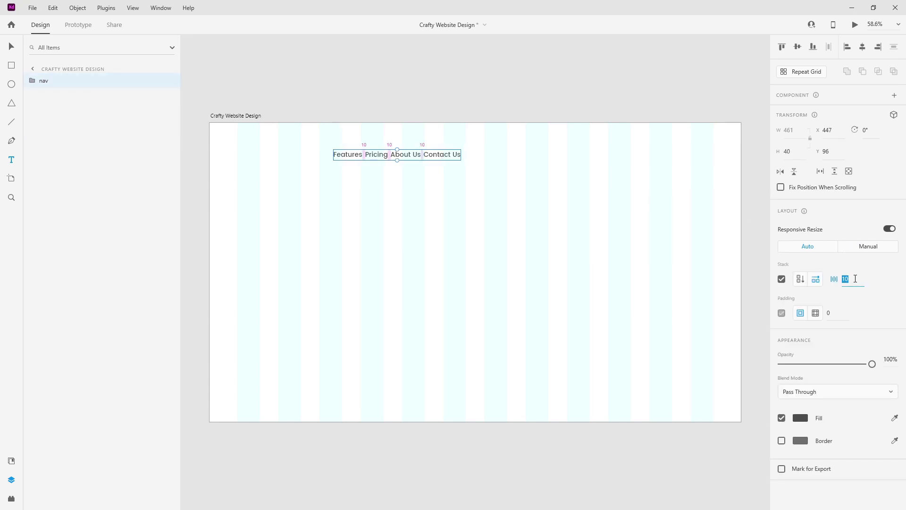
pyautogui.write('80')
pyautogui.press('Return')
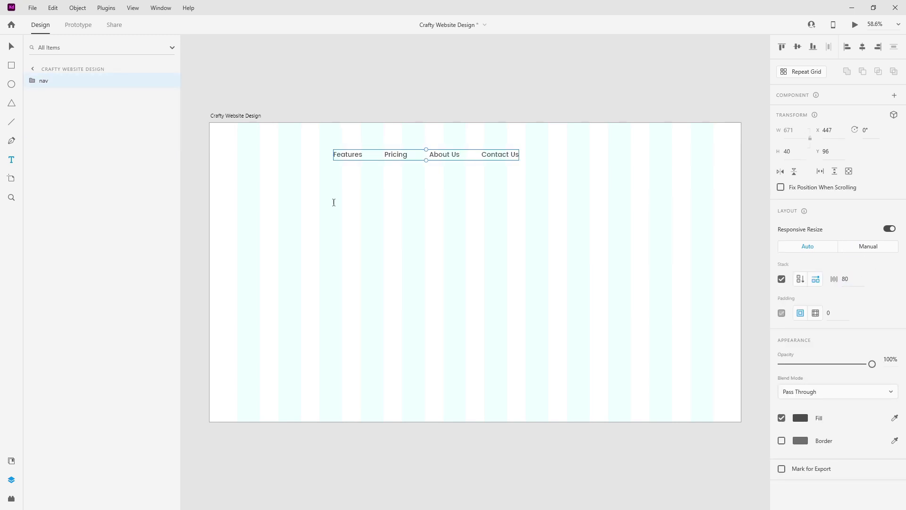
pyautogui.click(11, 46)
pyautogui.moveTo(393, 153); pyautogui.dragTo(422, 152)
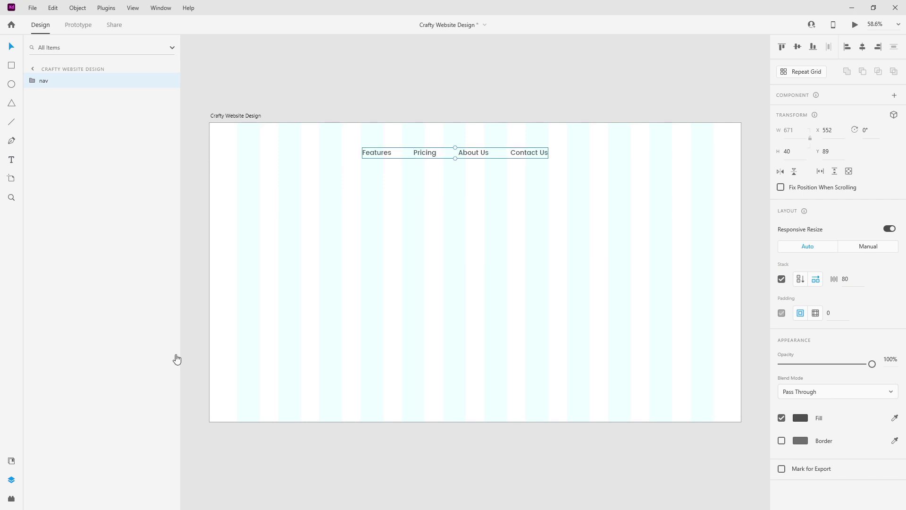
# - Place the btn component at the right end of the layout grid beside the nav, and centre the nav horizontally on the artboard
pyautogui.click(11, 461)
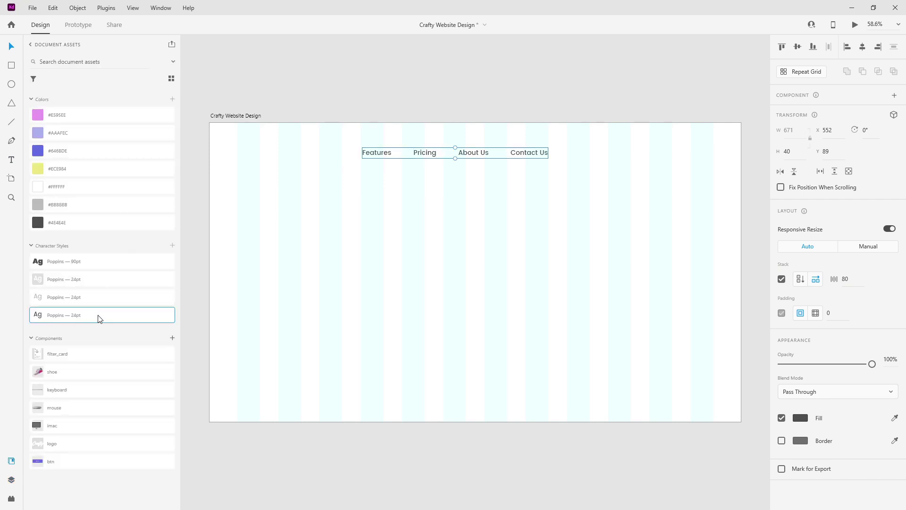
pyautogui.moveTo(69, 461); pyautogui.dragTo(695, 150)
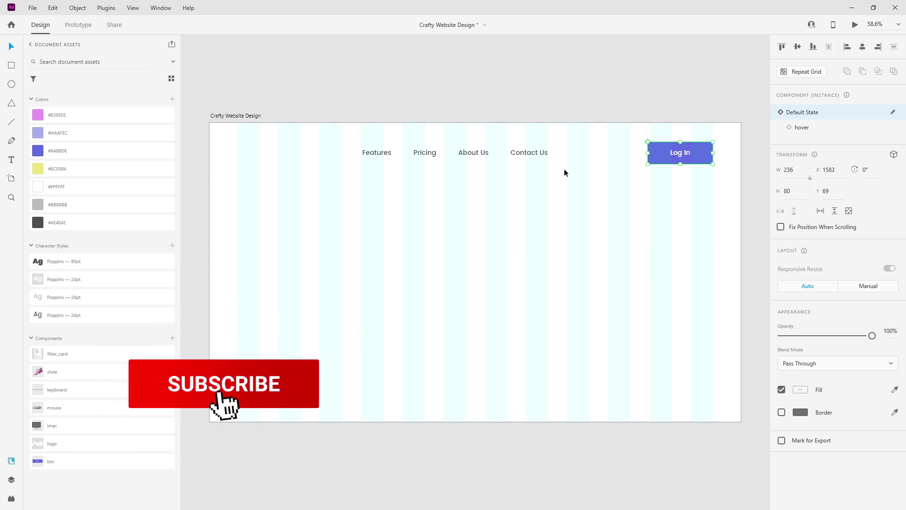
pyautogui.click(543, 152)
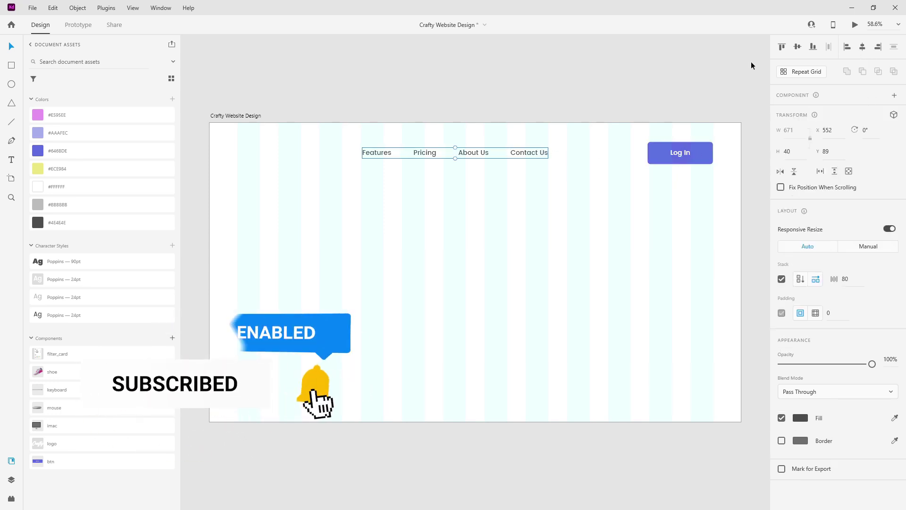
pyautogui.click(863, 47)
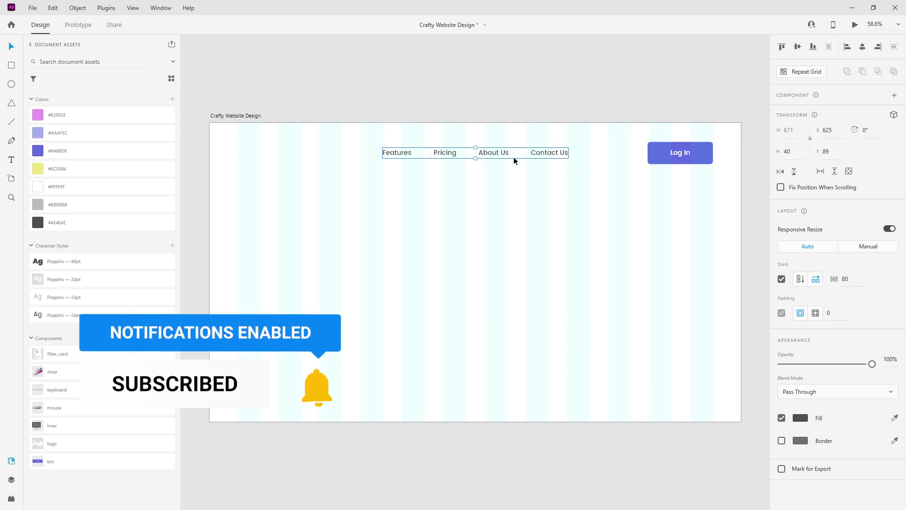
# - Create a borderless circle about 454 px wide, filled with #ECE984, overlapping the artboard's upper-left corner
pyautogui.click(12, 84)
pyautogui.moveTo(388, 227); pyautogui.dragTo(284, 166)
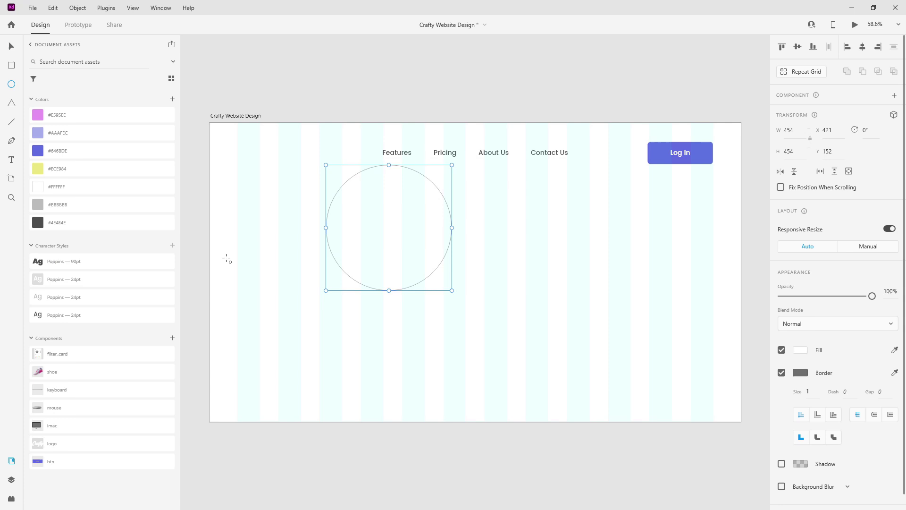
pyautogui.click(782, 373)
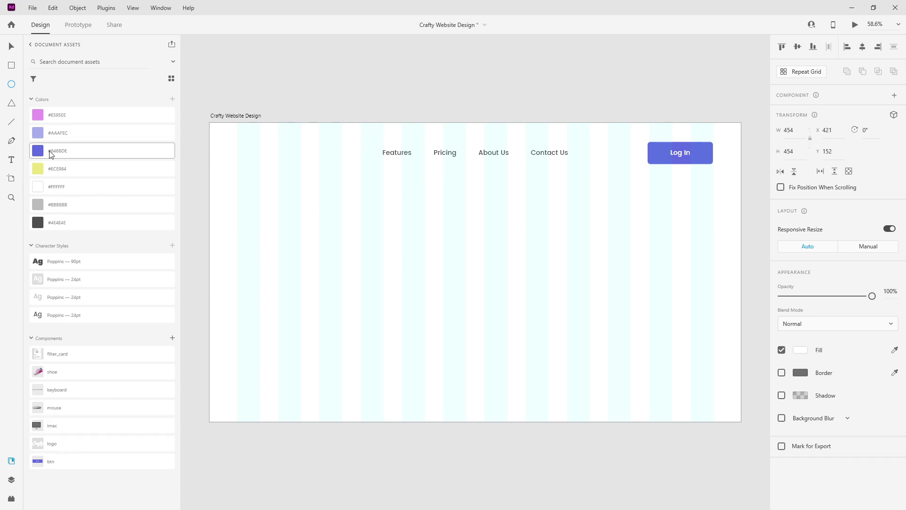
pyautogui.click(57, 170)
pyautogui.moveTo(383, 235); pyautogui.dragTo(231, 149)
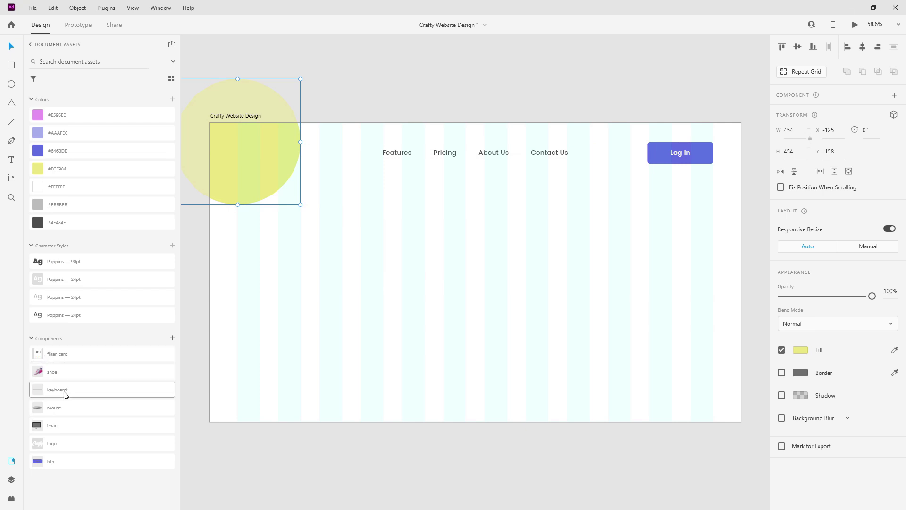
# - Place the logo component over the yellow circle at the first grid column and group it with the nav and Log In button
pyautogui.moveTo(61, 444); pyautogui.dragTo(273, 155)
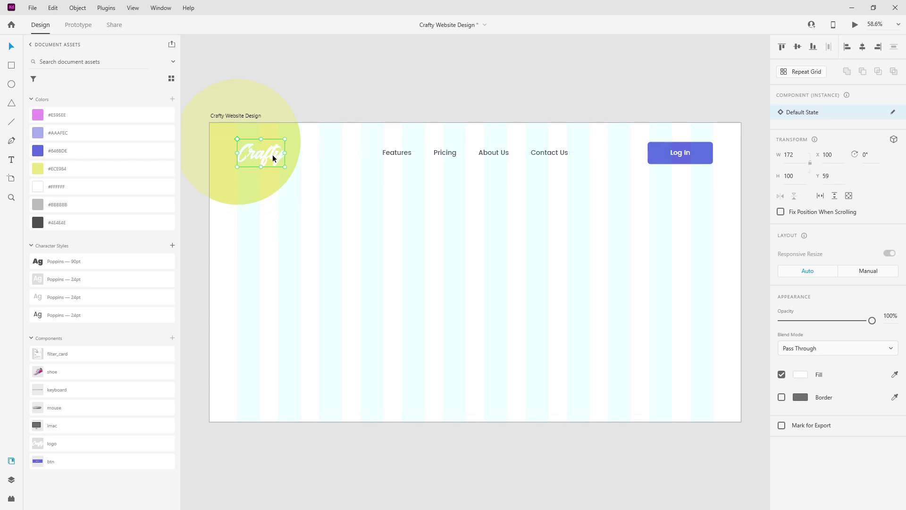
pyautogui.keyDown('shift'); pyautogui.click(406, 154); pyautogui.keyUp('shift')
pyautogui.keyDown('shift'); pyautogui.click(665, 148); pyautogui.keyUp('shift')
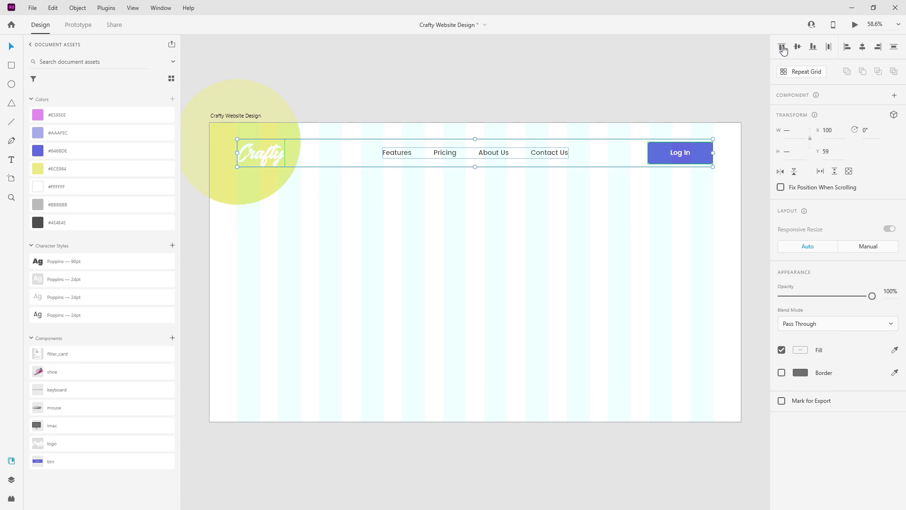
pyautogui.hotkey('ctrl', 'g')
# - Position the header group 40 px below the artboard's top edge
pyautogui.moveTo(678, 152); pyautogui.dragTo(680, 136)
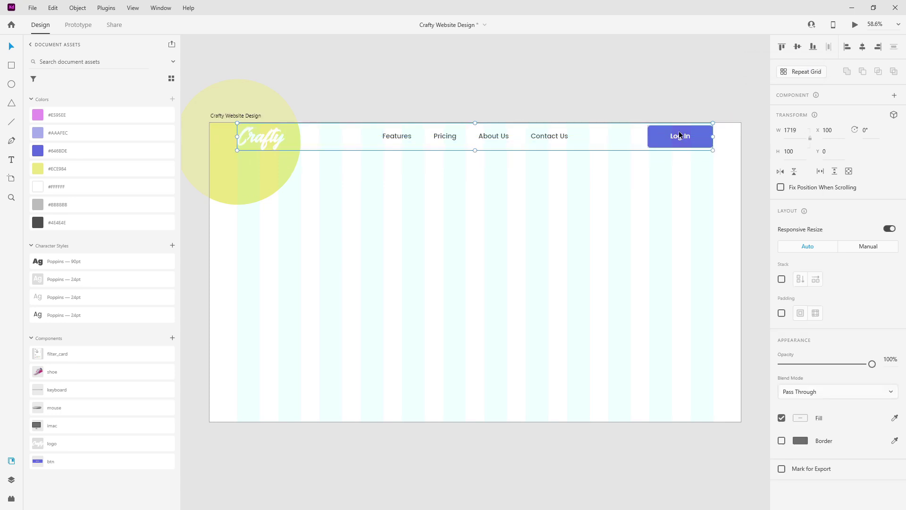
pyautogui.hotkey('shift', 'Down')
pyautogui.hotkey('shift', 'Down')
pyautogui.hotkey('shift', 'Down')
pyautogui.hotkey('shift', 'Down')
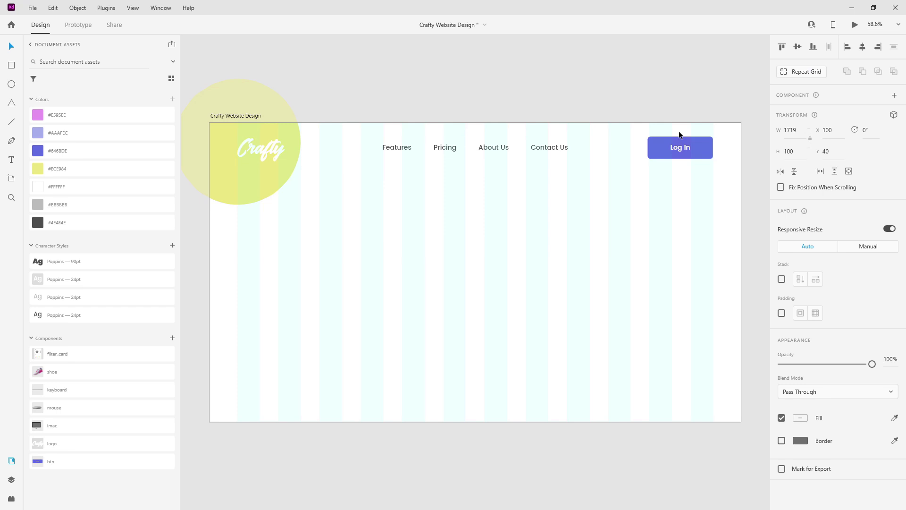
# - Rename the header group as "navigation"
pyautogui.click(12, 479)
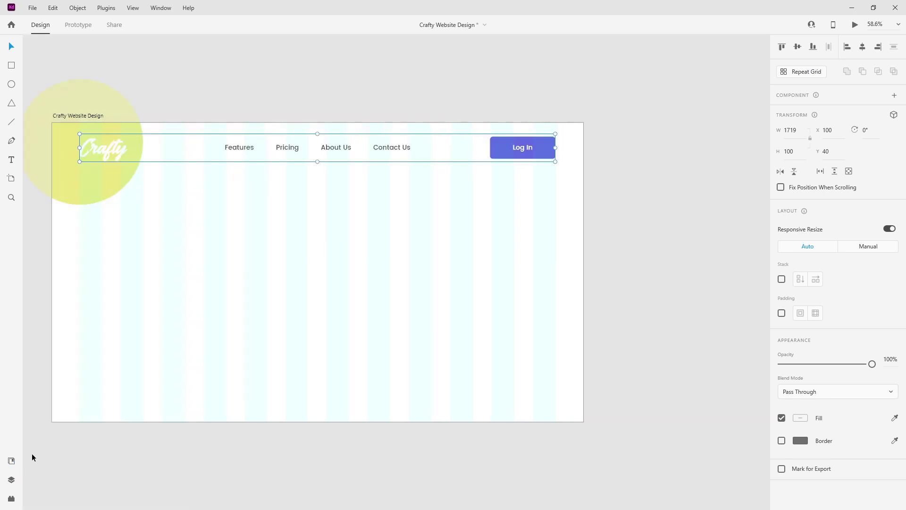
pyautogui.click(14, 481)
pyautogui.click(49, 80)
pyautogui.doubleClick(50, 79)
pyautogui.write('navigation')
pyautogui.press('Return')
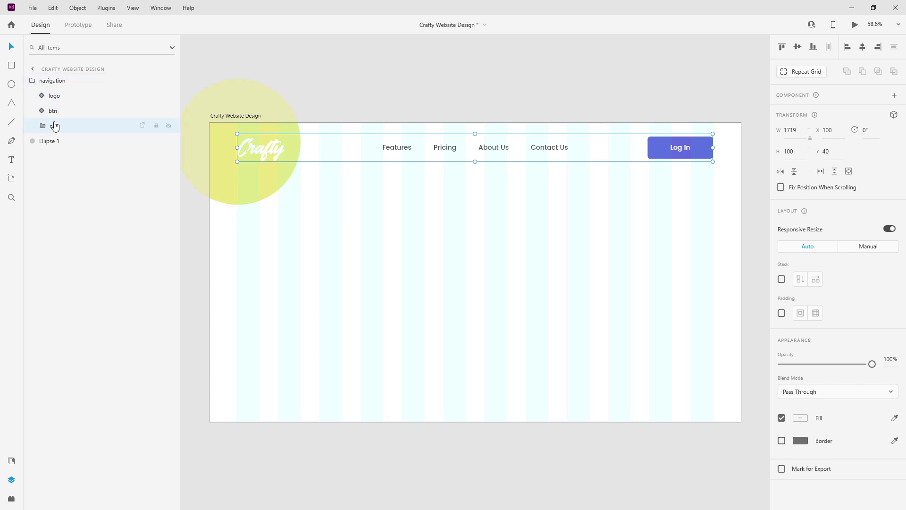
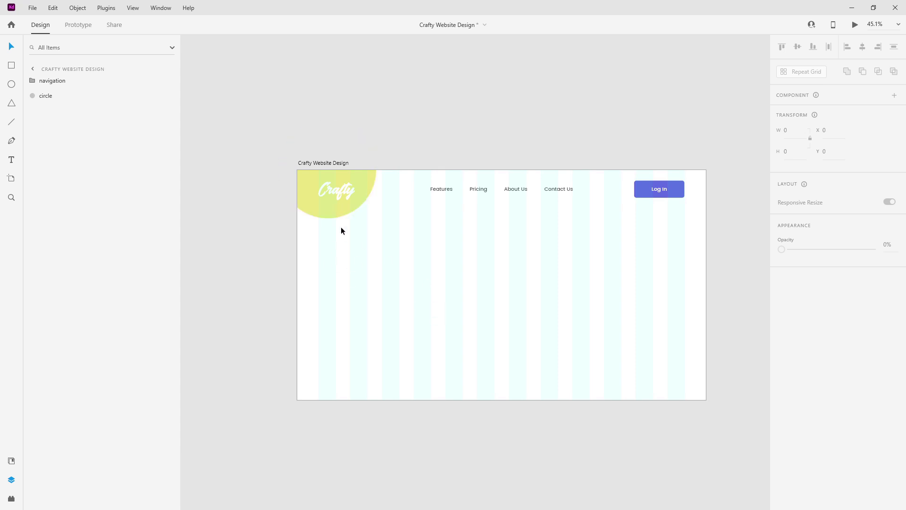
# - Add a three-line headline reading "Craft Your", "Perfect", "Website" in the left half of the artboard
pyautogui.hotkey('ctrl', '0')
pyautogui.hotkey('ctrl', 'shift', "'")
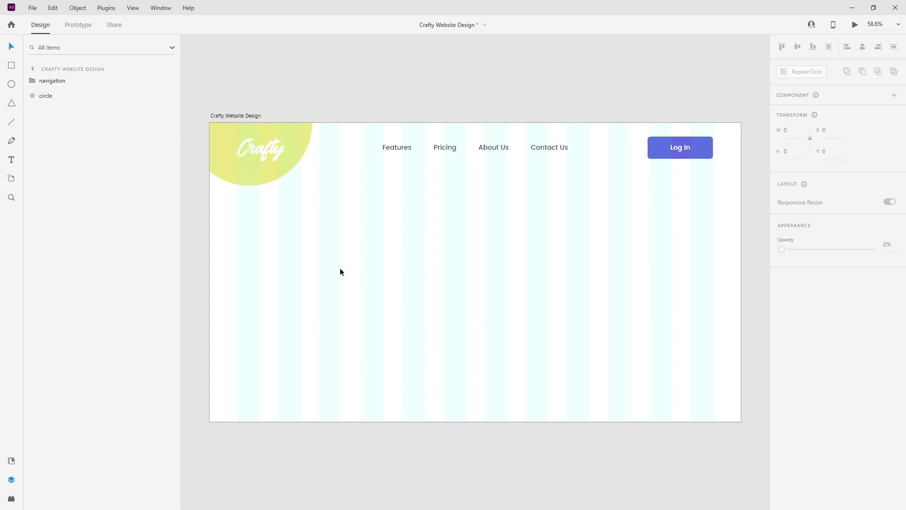
pyautogui.click(309, 249)
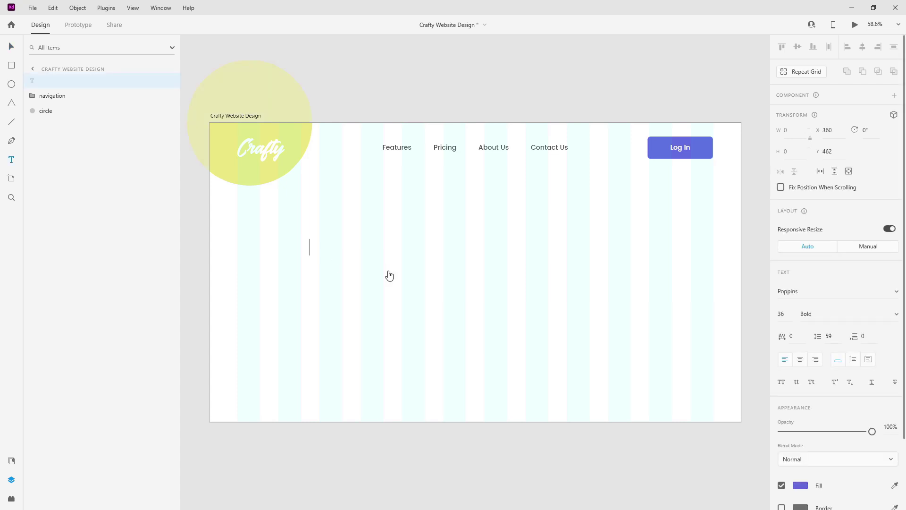
pyautogui.write('Craft Your')
pyautogui.press('Return')
pyautogui.write('Perfect')
pyautogui.press('Return')
pyautogui.write('Website')
pyautogui.press('Escape')
# - Apply the Poppins 90pt character style to the headline and move it to the first grid column at X 100, Y 323
pyautogui.click(11, 461)
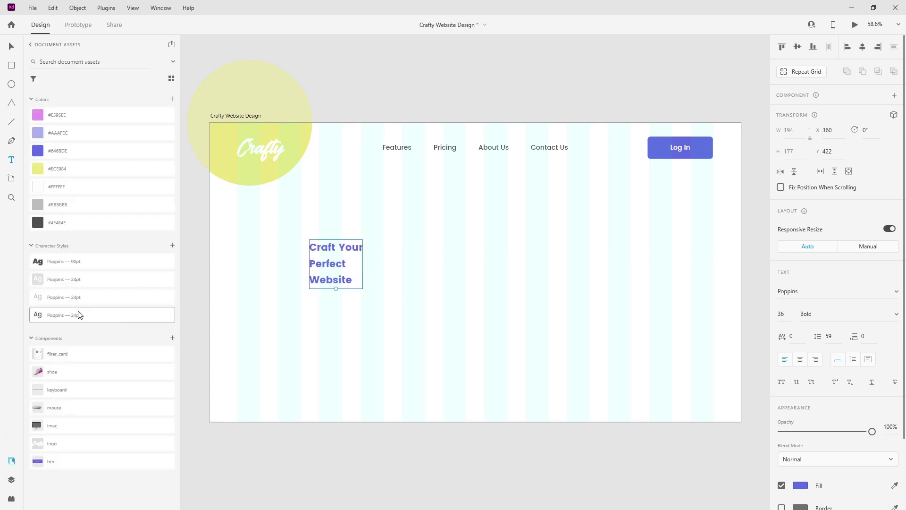
pyautogui.click(85, 262)
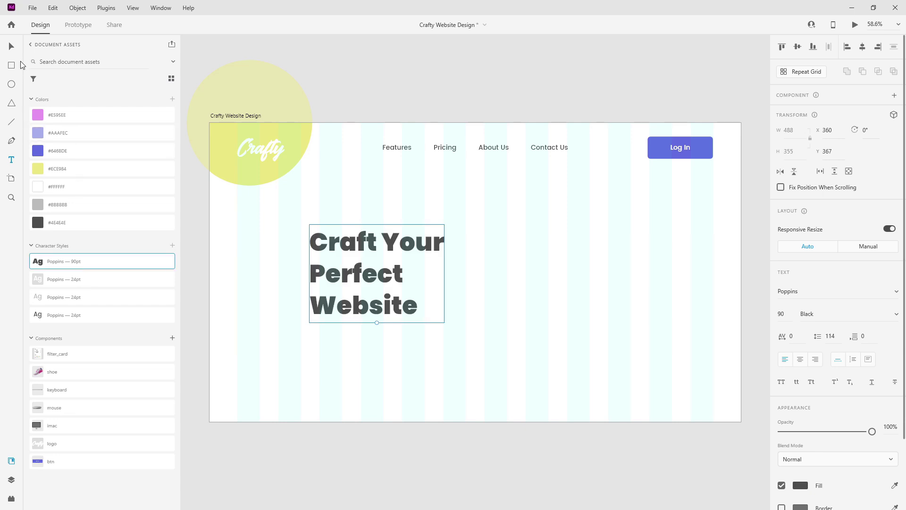
pyautogui.moveTo(386, 247); pyautogui.dragTo(317, 239)
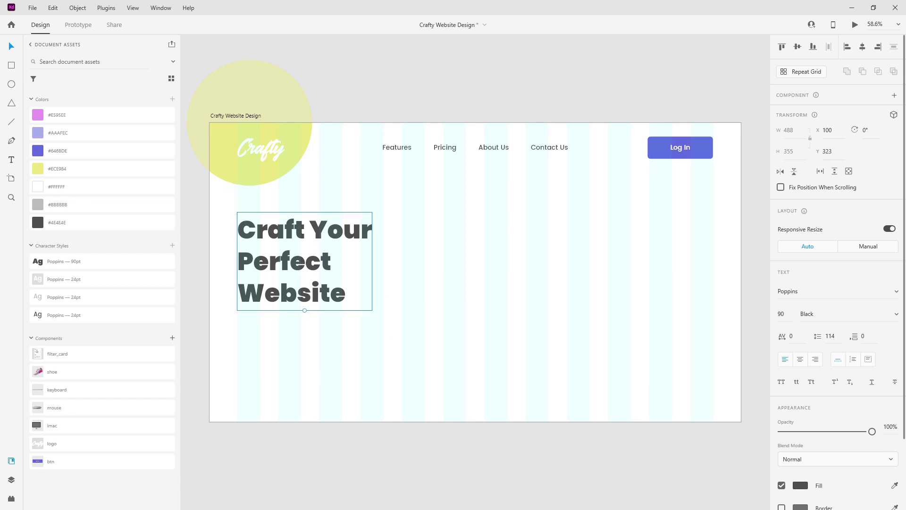
pyautogui.click(314, 340)
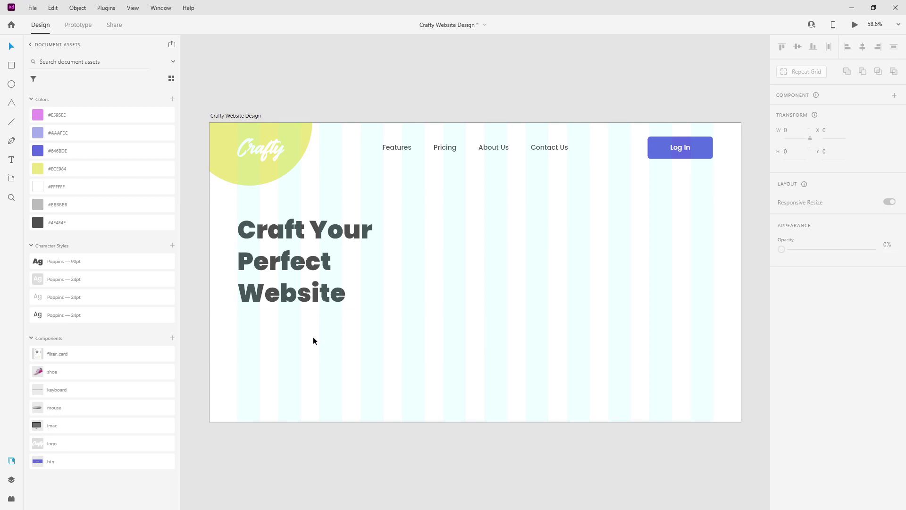
# - Add "Create bold designs like never before. Simply drag and drop your elements to achieve the layout you want." below the headline in grey Poppins 24pt
pyautogui.click(248, 333)
pyautogui.write('Create bold designs like never before. Simply drag and drop your elements to achieve the layout you want.')
pyautogui.press('Escape')
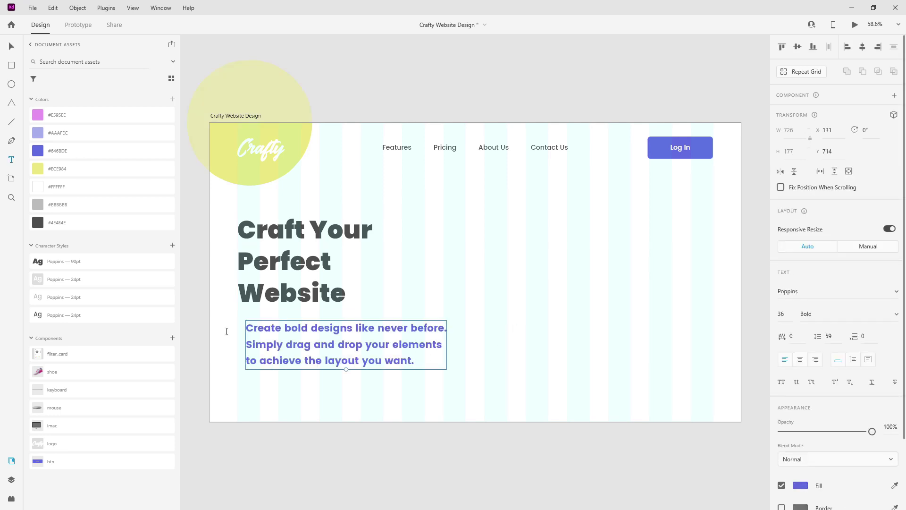
pyautogui.click(91, 299)
pyautogui.click(11, 48)
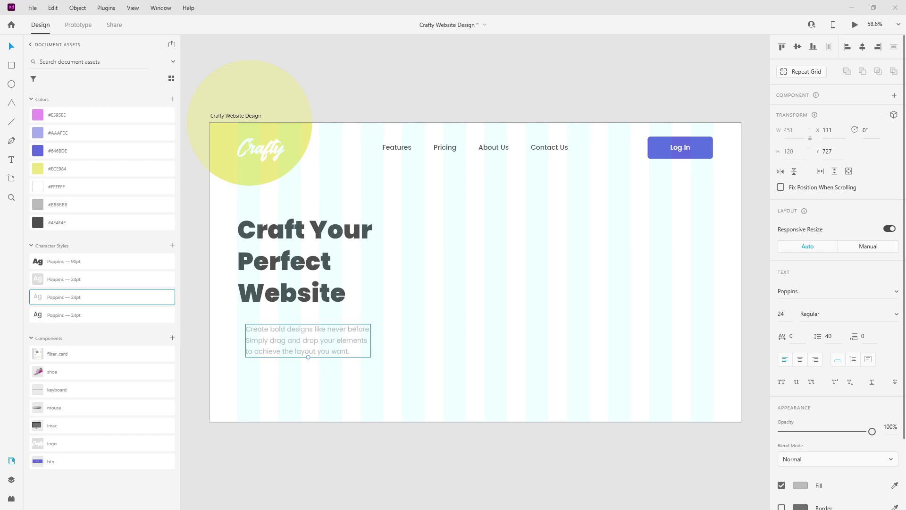
# - Align the paragraph with the headline on the first grid column at X 100 and raise it to Y 718
pyautogui.moveTo(321, 338); pyautogui.dragTo(313, 338)
pyautogui.press('alt')
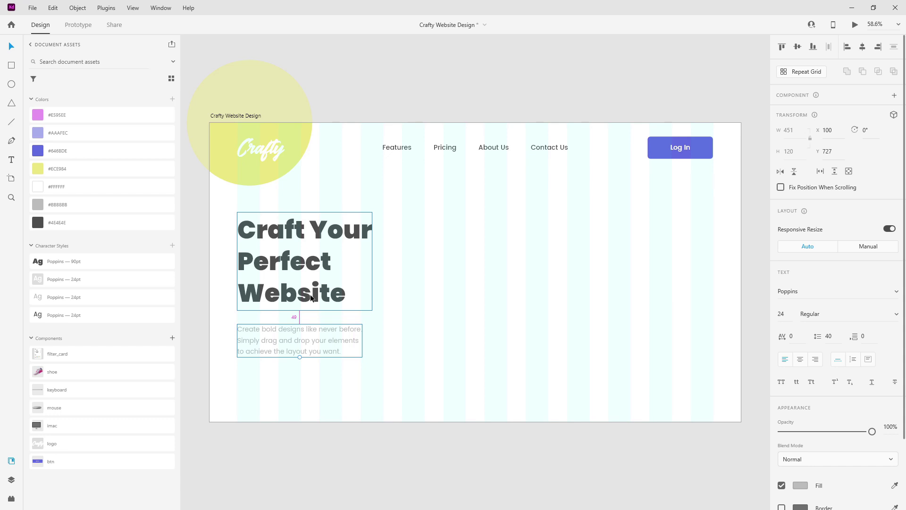
pyautogui.press('Up')
pyautogui.press('Up')
pyautogui.press('Up')
pyautogui.press('Up')
pyautogui.press('Up')
pyautogui.press('Up')
pyautogui.press('Up')
pyautogui.press('Up')
pyautogui.press('Up')
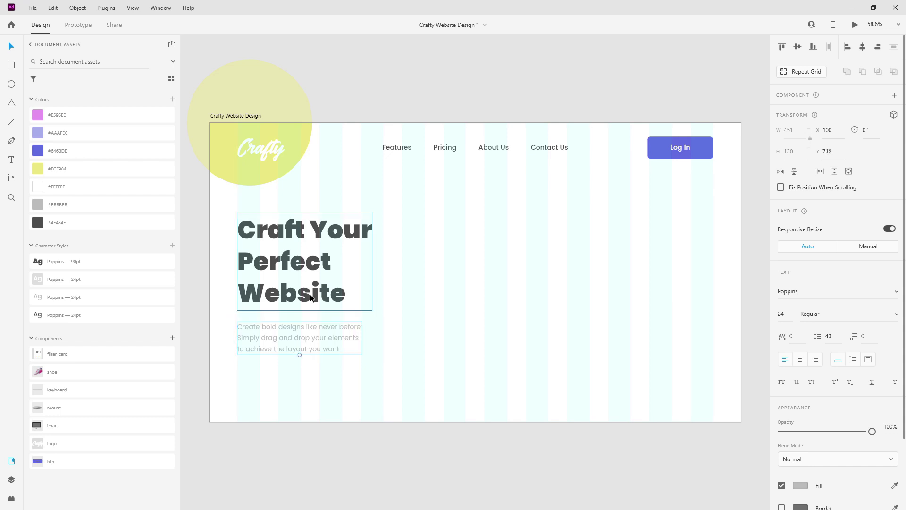
# - Duplicate the paragraph below itself, change the copy's text to "Watch Demo" and shift it to about X 471
pyautogui.moveTo(308, 336); pyautogui.dragTo(361, 381)
pyautogui.doubleClick(361, 381)
pyautogui.write('Wat')
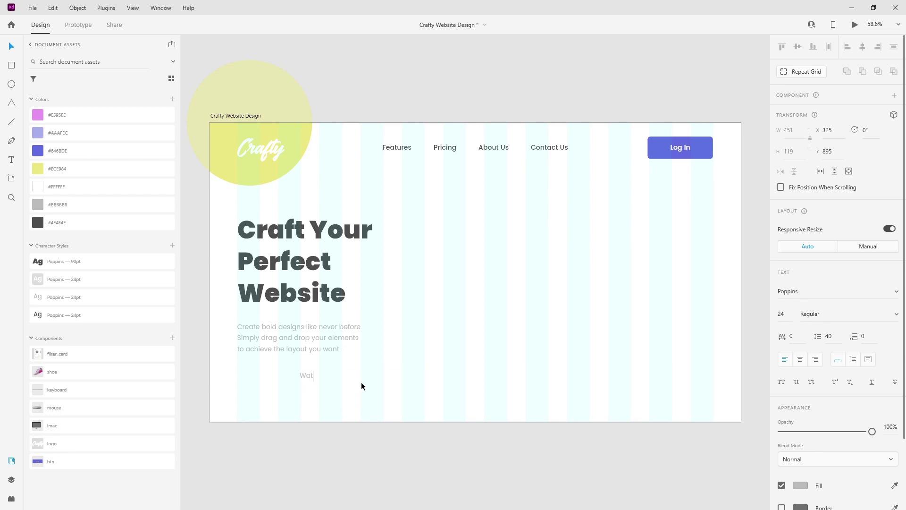
pyautogui.write('ch Demo')
pyautogui.press('Escape')
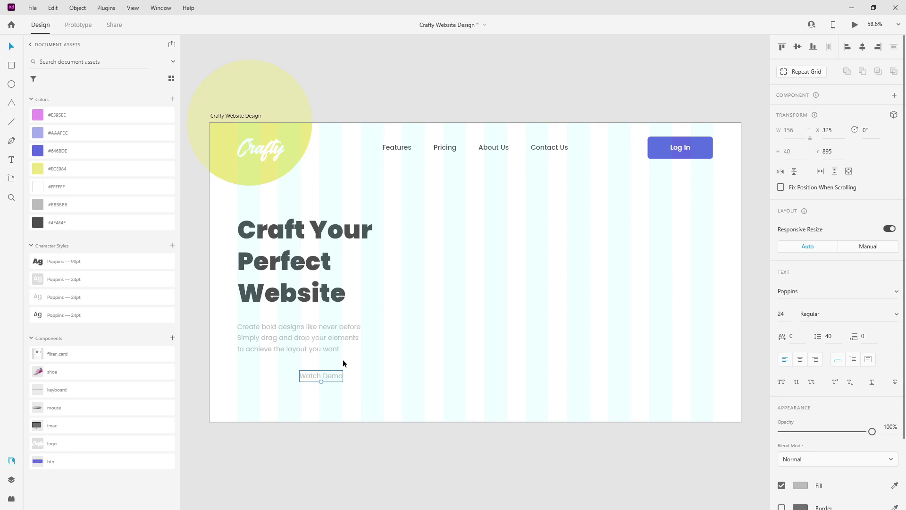
pyautogui.moveTo(412, 375); pyautogui.dragTo(364, 372)
# - Move the headline and paragraph up together so the headline sits at Y 227 and the paragraph at Y 622
pyautogui.click(332, 338)
pyautogui.keyDown('shift'); pyautogui.click(301, 287); pyautogui.keyUp('shift')
pyautogui.moveTo(301, 288); pyautogui.dragTo(301, 261)
pyautogui.click(373, 376)
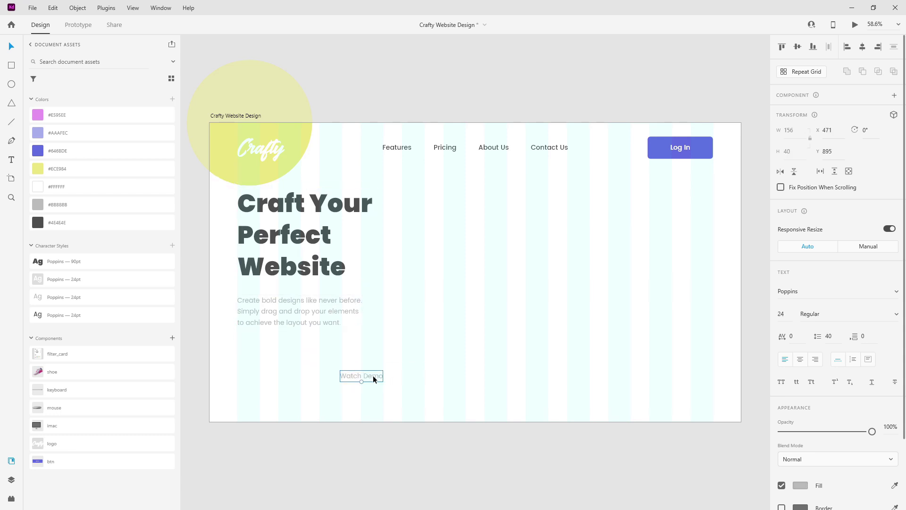
# - Place an instance of the btn component below the paragraph at X 100, Y 822
pyautogui.moveTo(87, 466); pyautogui.dragTo(270, 370)
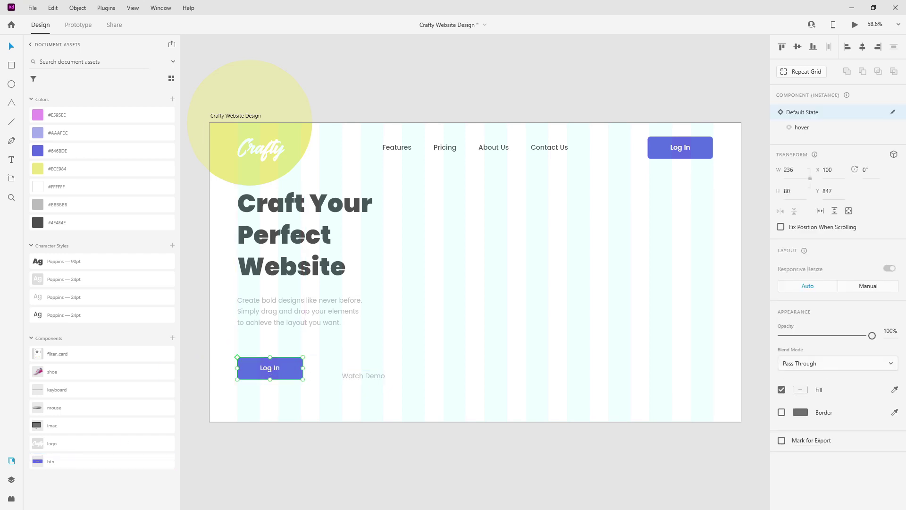
pyautogui.moveTo(265, 373); pyautogui.dragTo(262, 364)
pyautogui.press('Down')
pyautogui.press('Down')
# - Position the "Watch Demo" text beside the button, vertically centred on it, at X 398, Y 842
pyautogui.moveTo(361, 374); pyautogui.dragTo(338, 360)
pyautogui.scroll(5, 315, 355)
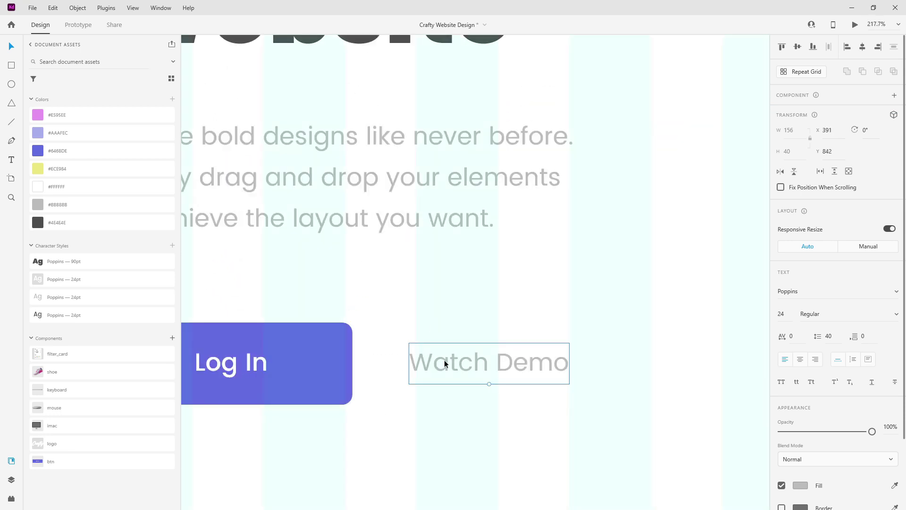
pyautogui.moveTo(444, 360); pyautogui.dragTo(454, 361)
pyautogui.scroll(-3, 454, 360)
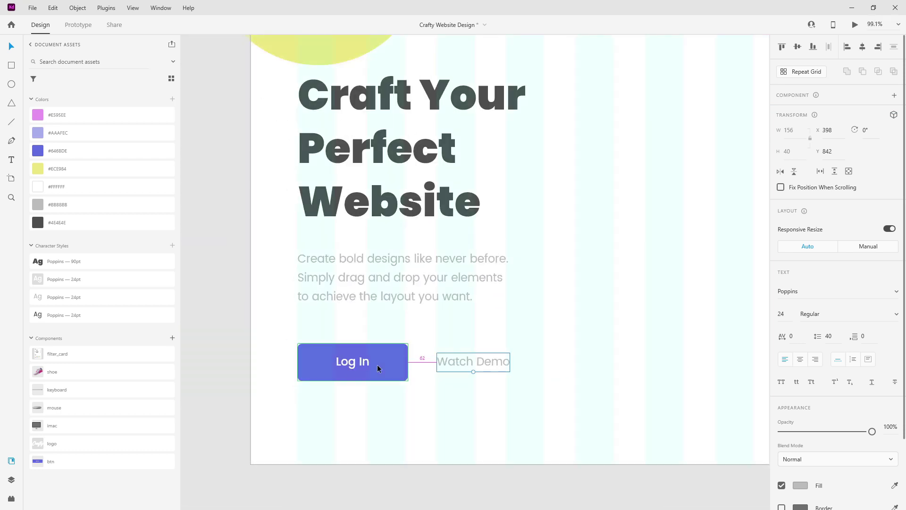
# - Change the label of the button below the paragraph to "Get Started"
pyautogui.doubleClick(353, 364)
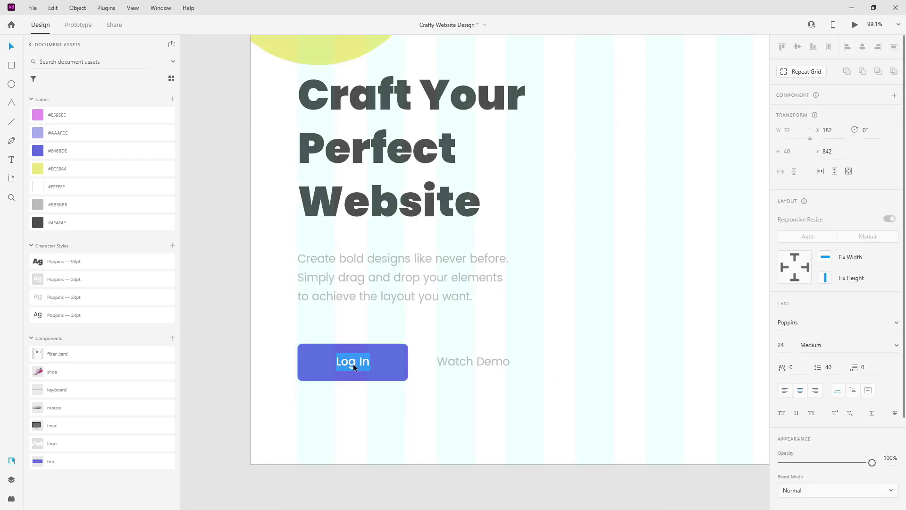
pyautogui.write('Get')
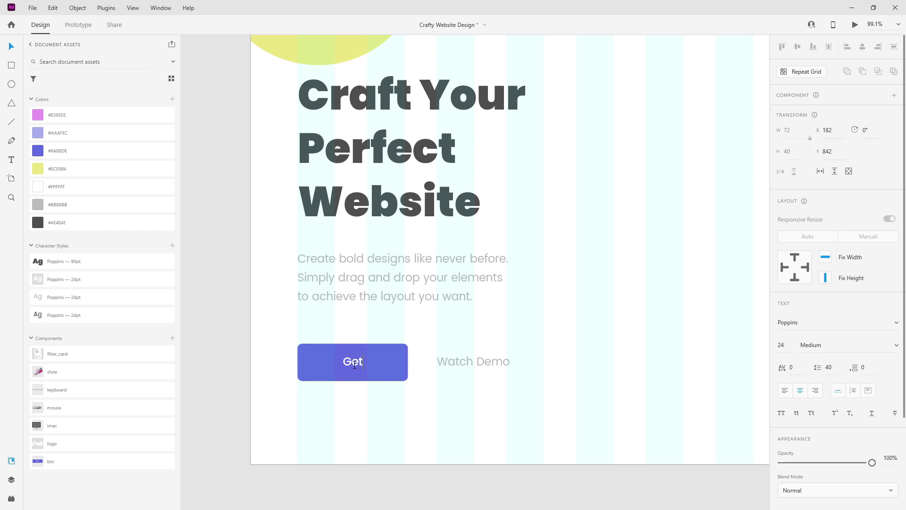
pyautogui.write(' Started')
pyautogui.press('Escape')
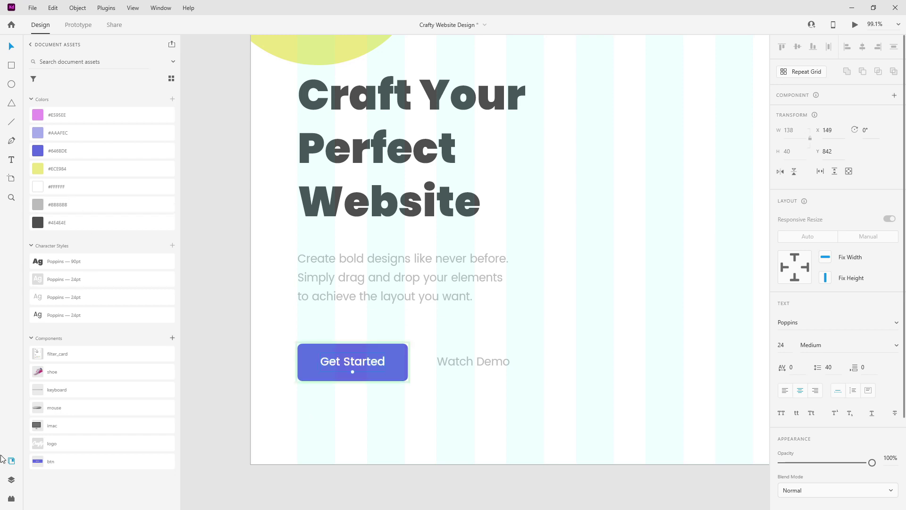
# - Change the label in the button's hover state to "Get Started" as well and return the button to its Default State
pyautogui.click(12, 479)
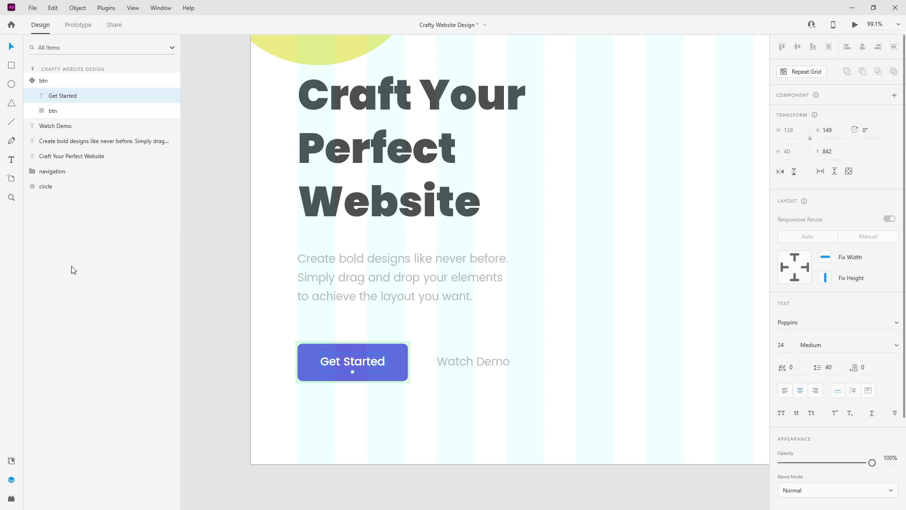
pyautogui.click(43, 81)
pyautogui.click(817, 133)
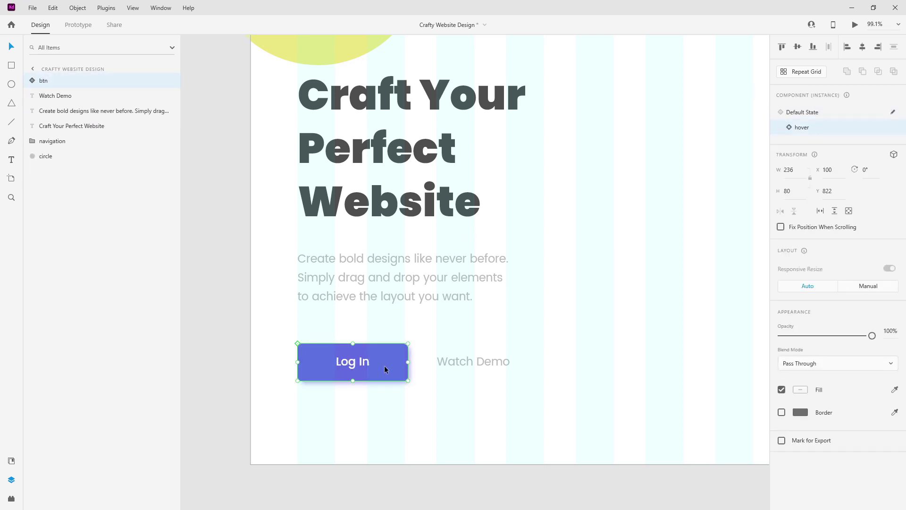
pyautogui.doubleClick(350, 364)
pyautogui.write('Get Started')
pyautogui.press('Escape')
pyautogui.click(31, 80)
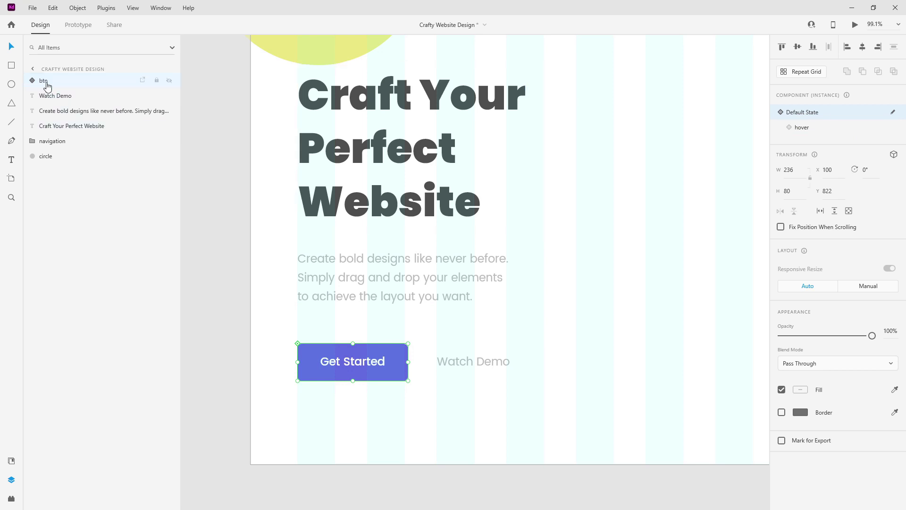
# - Reorder the layers so the headline is first, followed by the paragraph, the btn component and "Watch Demo"
pyautogui.scroll(-5, 432, 188)
pyautogui.click(431, 174)
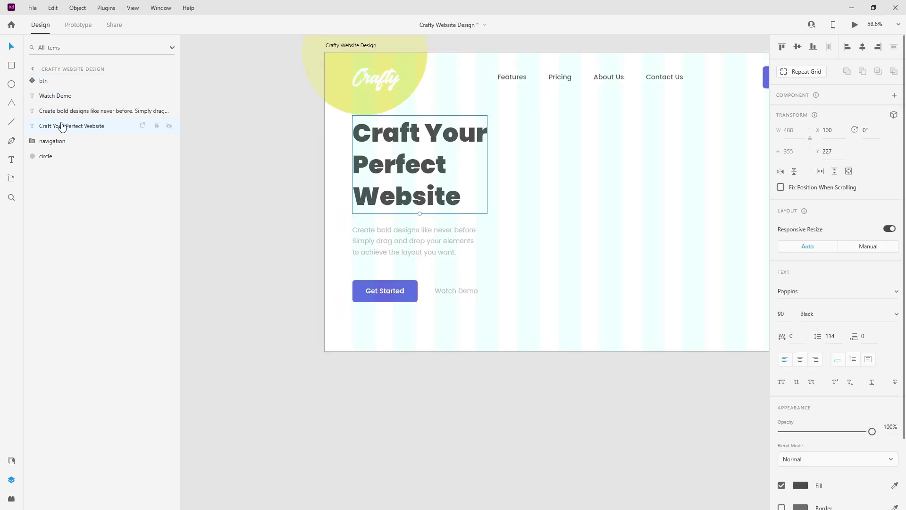
pyautogui.moveTo(65, 126); pyautogui.dragTo(86, 97)
pyautogui.click(60, 81)
pyautogui.keyDown('shift'); pyautogui.click(66, 115); pyautogui.keyUp('shift')
pyautogui.click(85, 97)
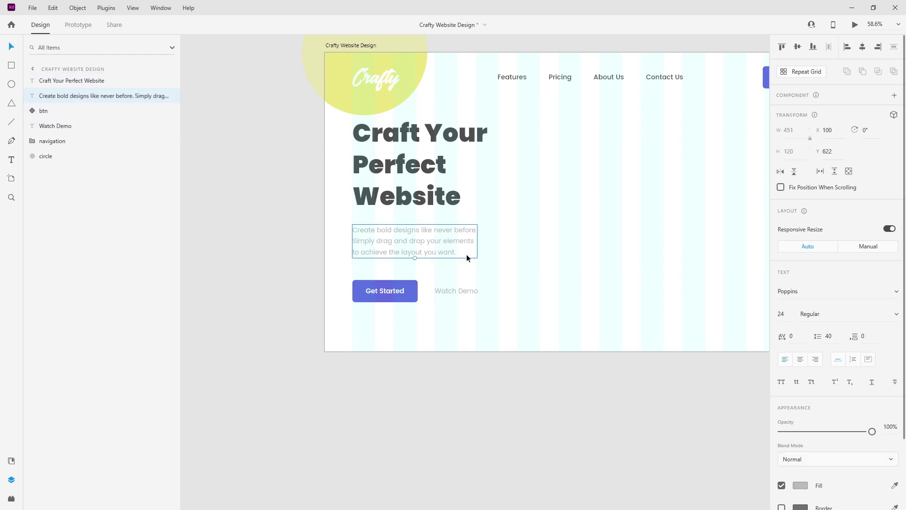
# - Group the headline, paragraph, button and "Watch Demo" layers and name the group "text"
pyautogui.click(75, 81)
pyautogui.keyDown('shift'); pyautogui.click(58, 126); pyautogui.keyUp('shift')
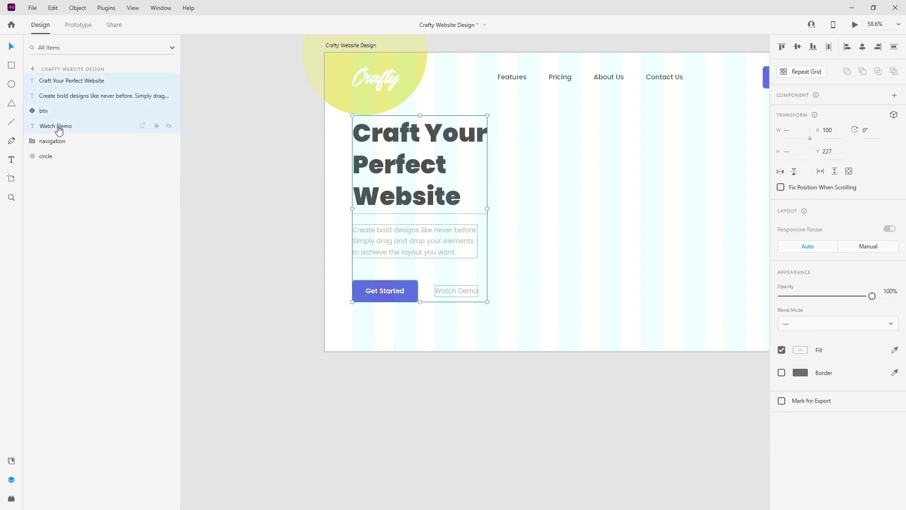
pyautogui.hotkey('ctrl', 'g')
pyautogui.doubleClick(50, 81)
pyautogui.press('Return')
# - Draw a 571 x 940 px helper rectangle from the navigation group's lower edge to the artboard's bottom and move it to X 423
pyautogui.hotkey('ctrl', '-')
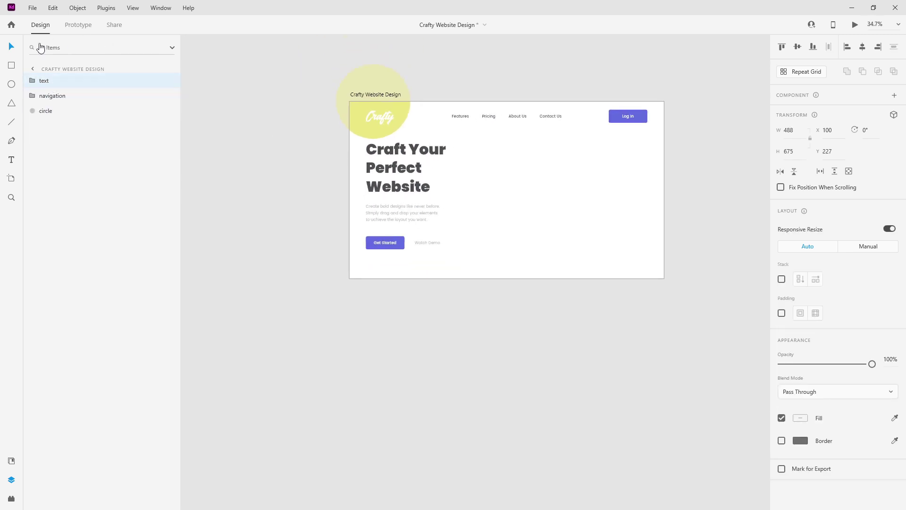
pyautogui.click(12, 66)
pyautogui.moveTo(473, 279)
pyautogui.mouseDown()
pyautogui.moveTo(430, 229)
pyautogui.moveTo(447, 155)
pyautogui.moveTo(383, 125)
pyautogui.mouseUp()
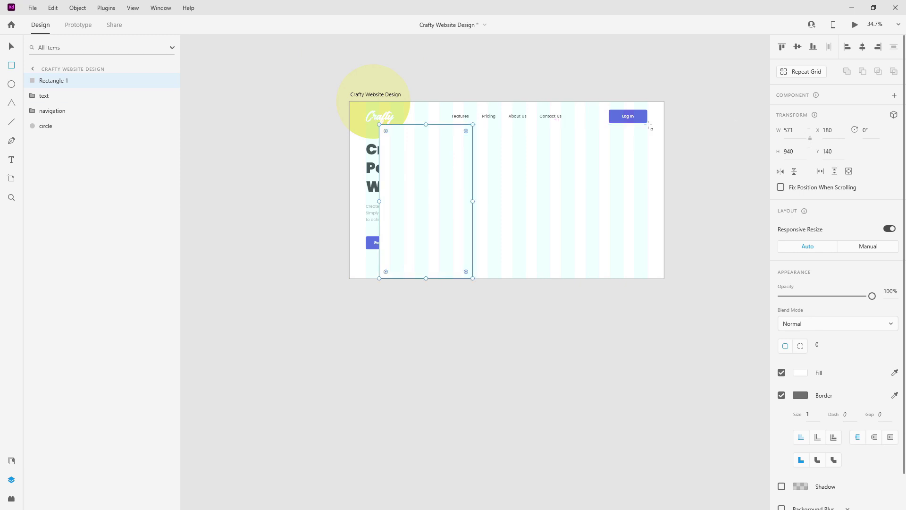
pyautogui.press('v')
pyautogui.moveTo(397, 178); pyautogui.dragTo(436, 174)
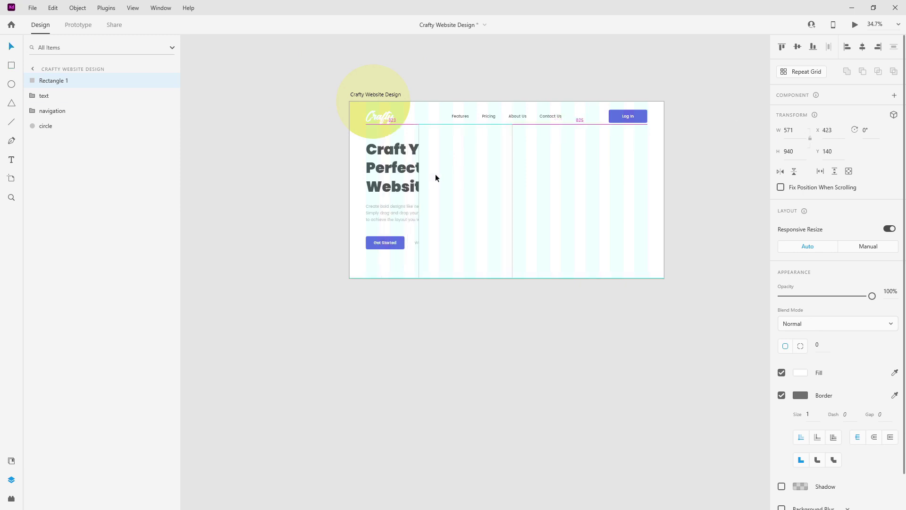
# - Centre the text group vertically against the helper rectangle and delete the rectangle
pyautogui.keyDown('shift'); pyautogui.click(399, 167); pyautogui.keyUp('shift')
pyautogui.click(803, 48)
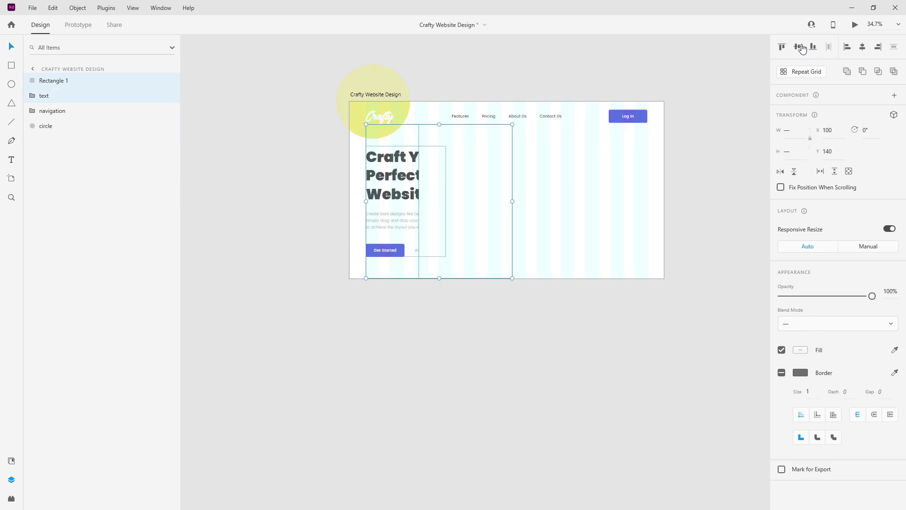
pyautogui.press('Escape')
pyautogui.click(479, 183)
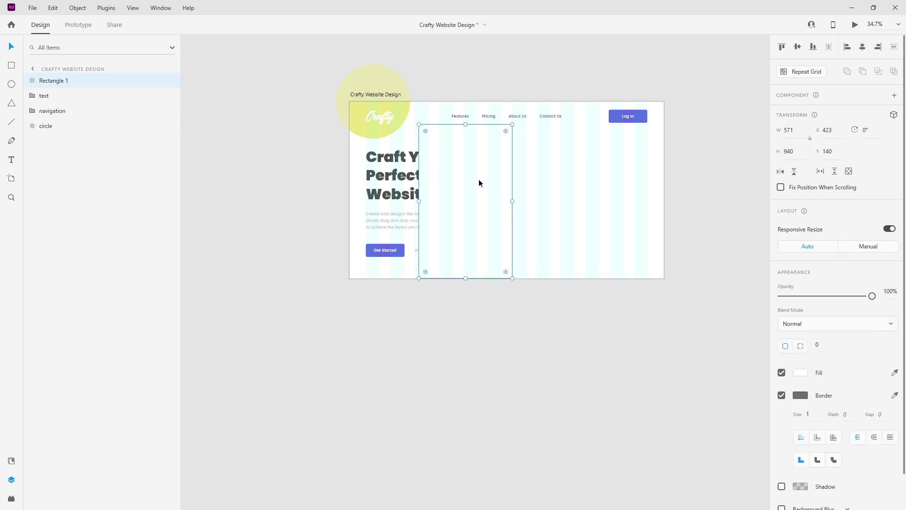
pyautogui.press('Delete')
pyautogui.scroll(-1, 398, 195)
pyautogui.scroll(-1, 398, 195)
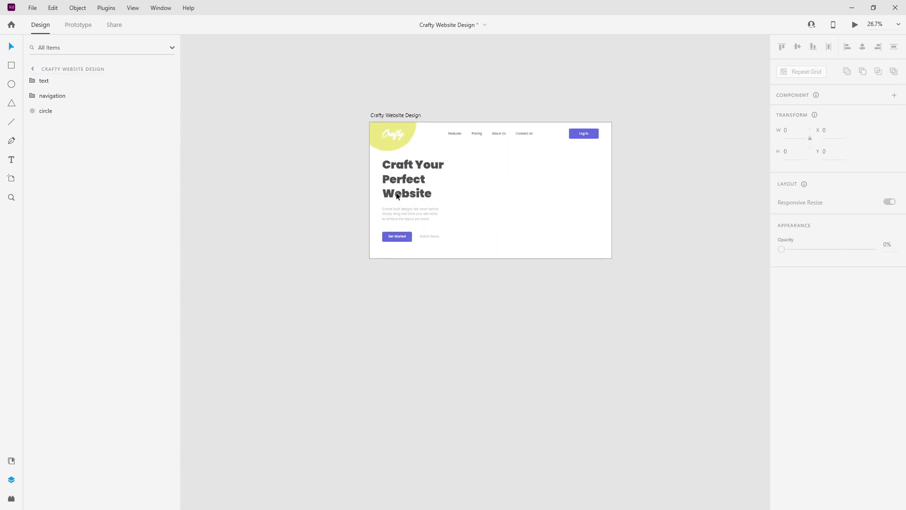
pyautogui.hotkey('ctrl', '0')
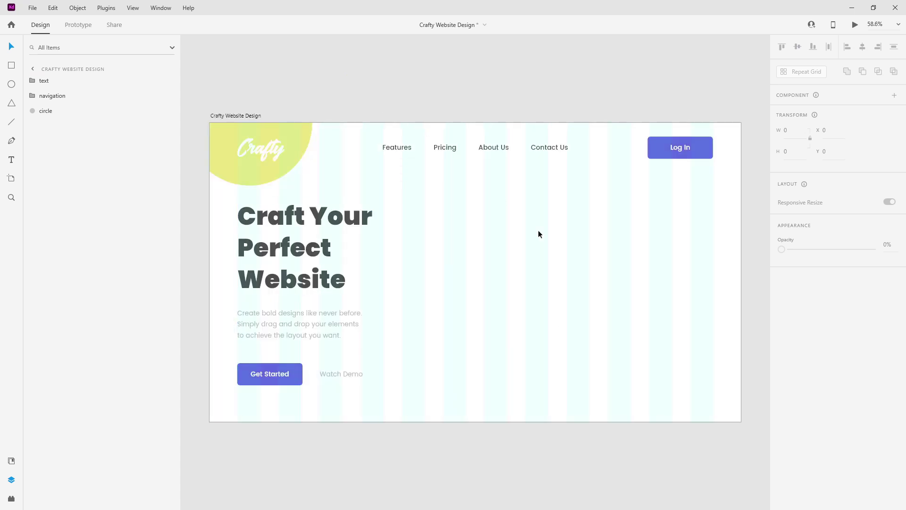
# - Duplicate the yellow logo circle and move the copy to the right half of the artboard at X 1365, Y 313
pyautogui.scroll(-1, 326, 209)
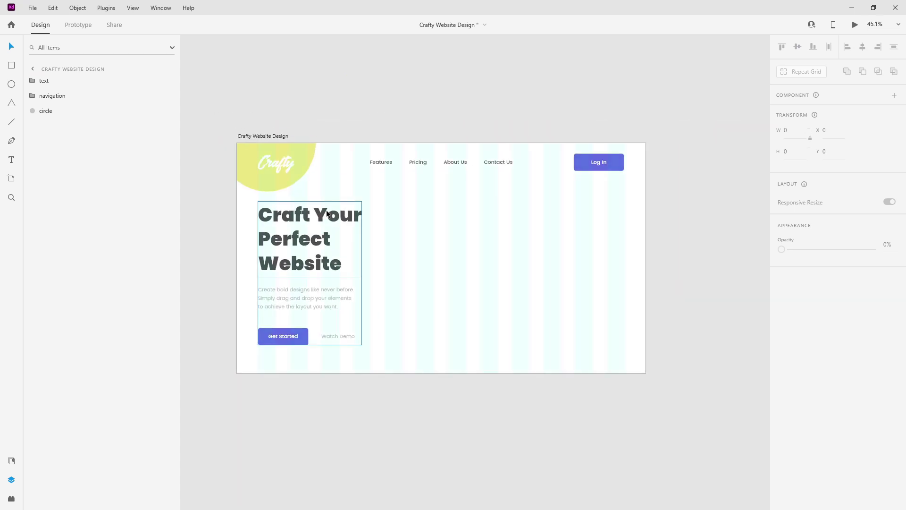
pyautogui.click(299, 149)
pyautogui.hotkey('ctrl', 'd')
pyautogui.moveTo(299, 149); pyautogui.dragTo(590, 301)
pyautogui.hotkey('ctrl', 'z')
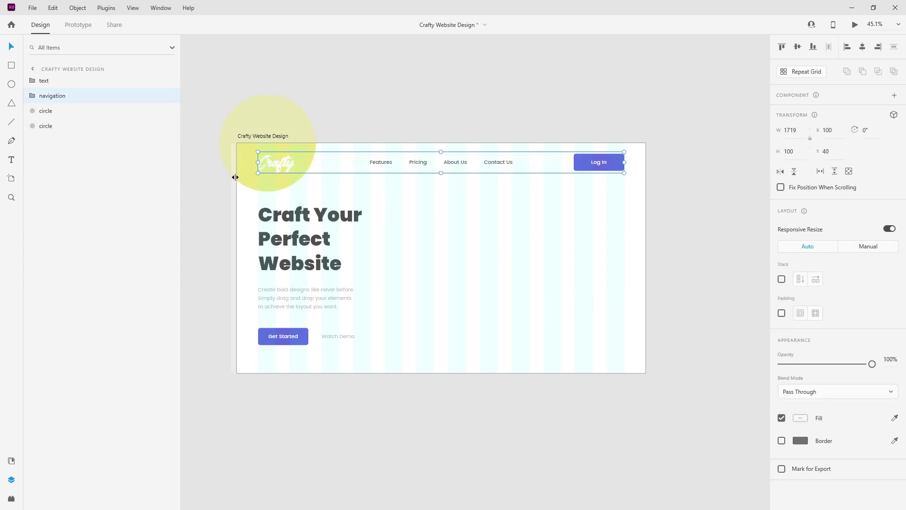
pyautogui.moveTo(245, 182); pyautogui.dragTo(549, 295)
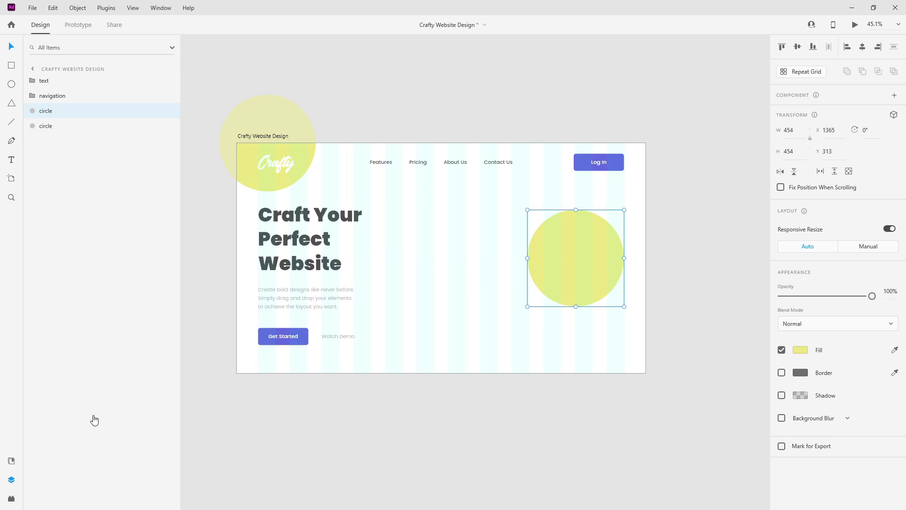
# - Fill the copied circle with #AAAFEC, enlarge it to 1414 x 1414 px and centre it on the artboard's right edge at X 1213, Y -167
pyautogui.click(11, 461)
pyautogui.click(63, 152)
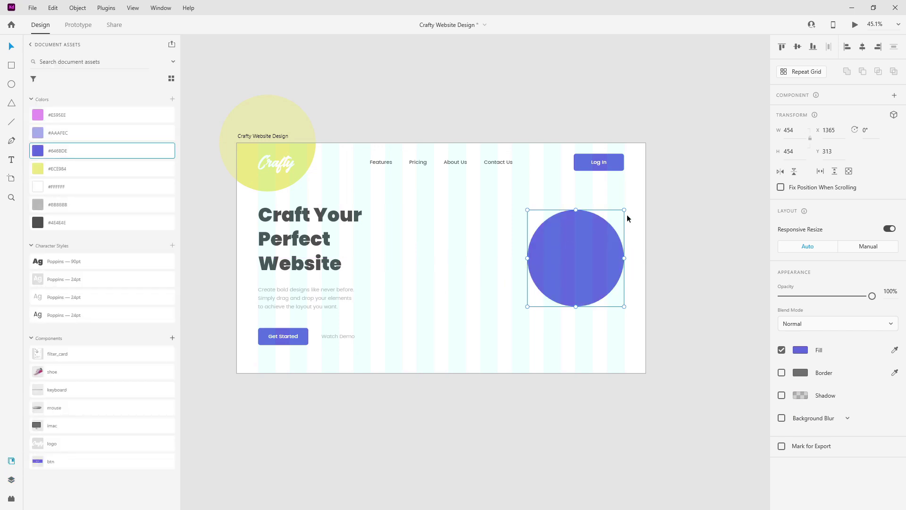
pyautogui.click(83, 135)
pyautogui.moveTo(624, 209); pyautogui.dragTo(727, 77)
pyautogui.moveTo(487, 235); pyautogui.dragTo(556, 242)
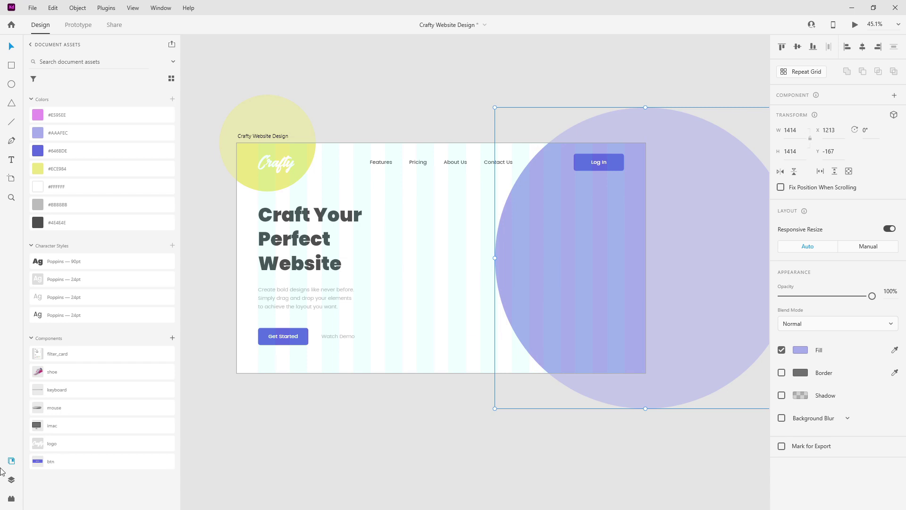
# - Place the imac component over the purple circle's left edge at X 925, Y 250.83
pyautogui.moveTo(55, 428); pyautogui.dragTo(431, 246)
pyautogui.moveTo(483, 306); pyautogui.dragTo(519, 258)
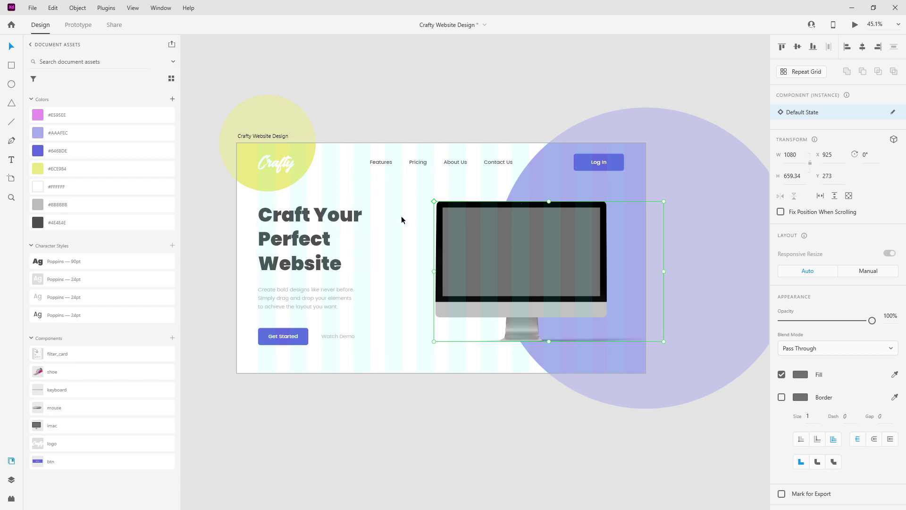
pyautogui.moveTo(530, 239); pyautogui.dragTo(531, 240)
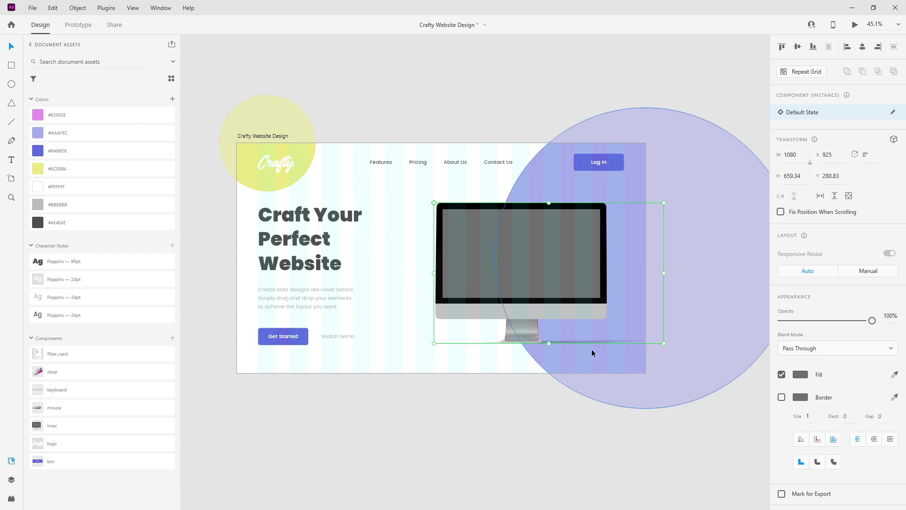
pyautogui.hotkey('shift', 'Up')
pyautogui.hotkey('shift', 'Up')
pyautogui.hotkey('shift', 'Up')
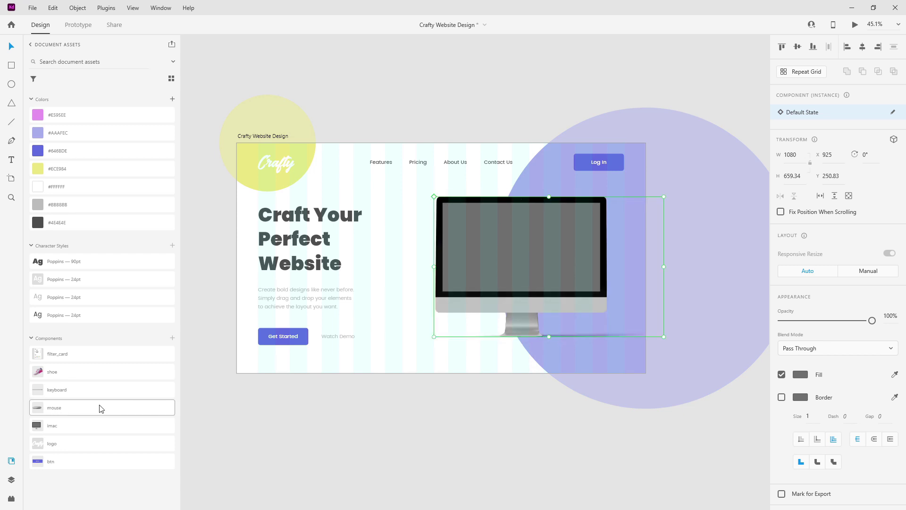
# - Place the keyboard component below the iMac and shift the iMac to X 1025
pyautogui.moveTo(101, 391); pyautogui.dragTo(522, 350)
pyautogui.moveTo(514, 245); pyautogui.dragTo(531, 248)
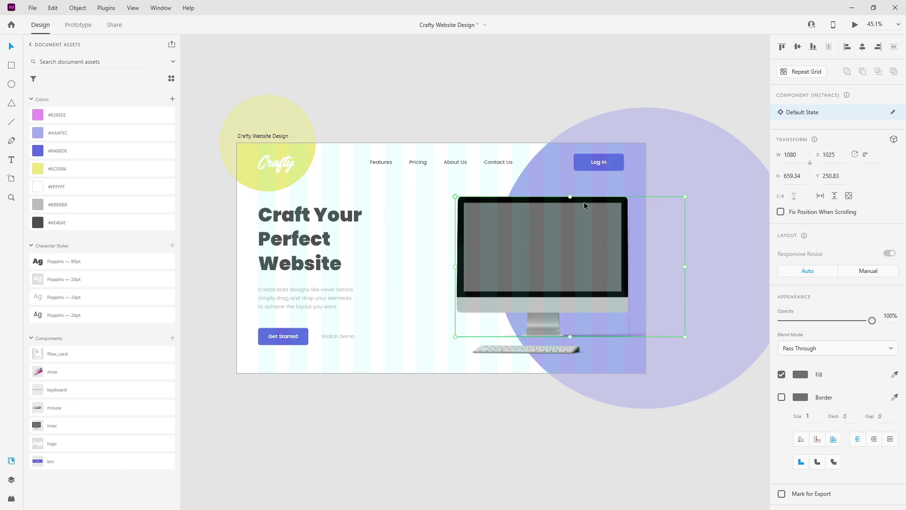
# - Move the iMac slightly up to X 1023, Y 227, keeping its size at 1080 x 659.34 px
pyautogui.moveTo(455, 337); pyautogui.dragTo(460, 334)
pyautogui.hotkey('ctrl', 'z')
pyautogui.moveTo(567, 286); pyautogui.dragTo(566, 283)
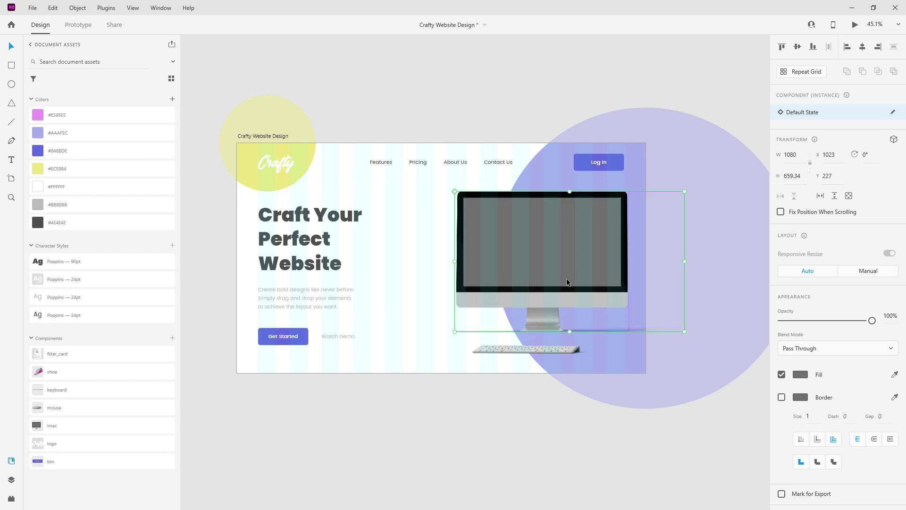
# - Place the mouse component to the right of the keyboard and position the keyboard below the iMac at X 1107.84, Y 957
pyautogui.moveTo(547, 349); pyautogui.dragTo(554, 351)
pyautogui.moveTo(497, 348); pyautogui.dragTo(516, 350)
pyautogui.moveTo(97, 409); pyautogui.dragTo(616, 342)
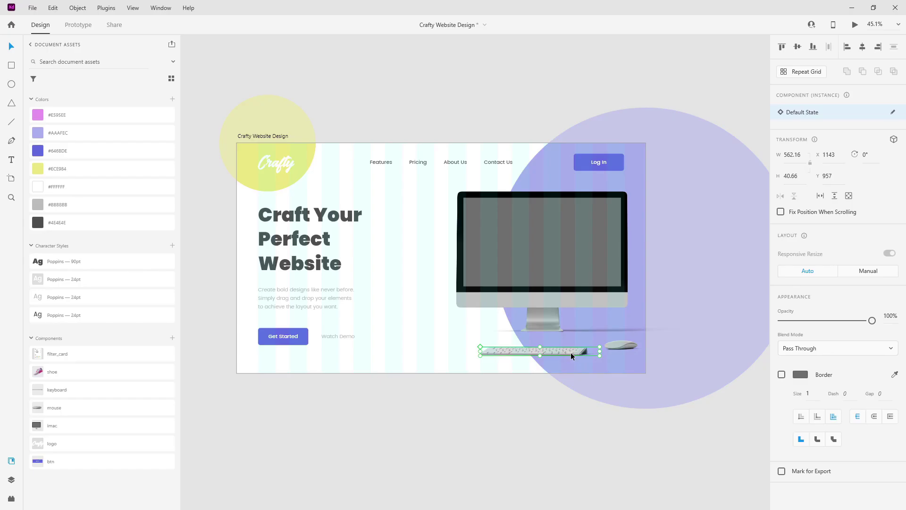
pyautogui.moveTo(571, 353); pyautogui.dragTo(560, 350)
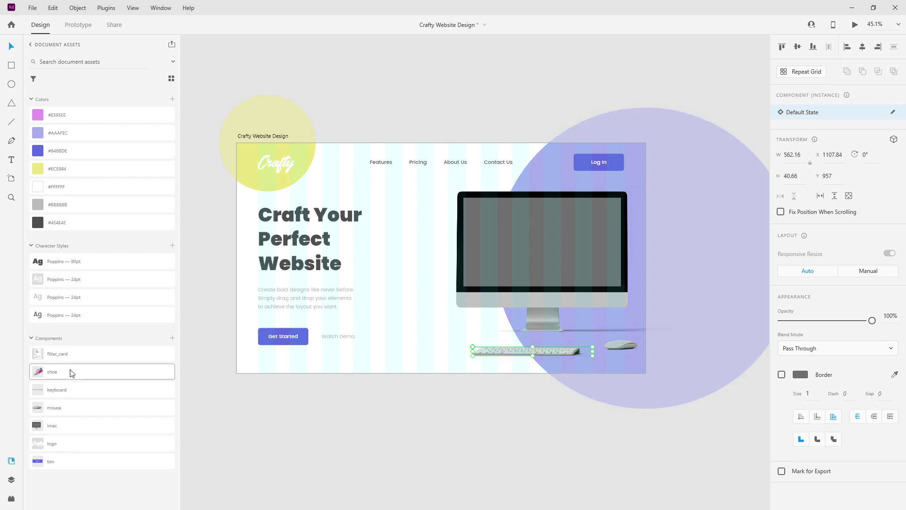
# - Place the shoe component over the iMac's right edge at X 1399, Y 264 and shift the iMac left
pyautogui.moveTo(381, 263); pyautogui.dragTo(595, 242)
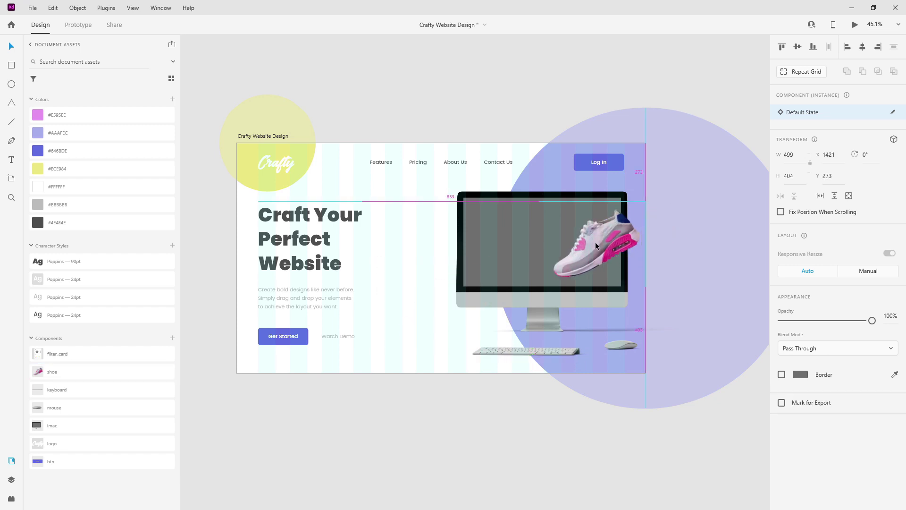
pyautogui.click(596, 240)
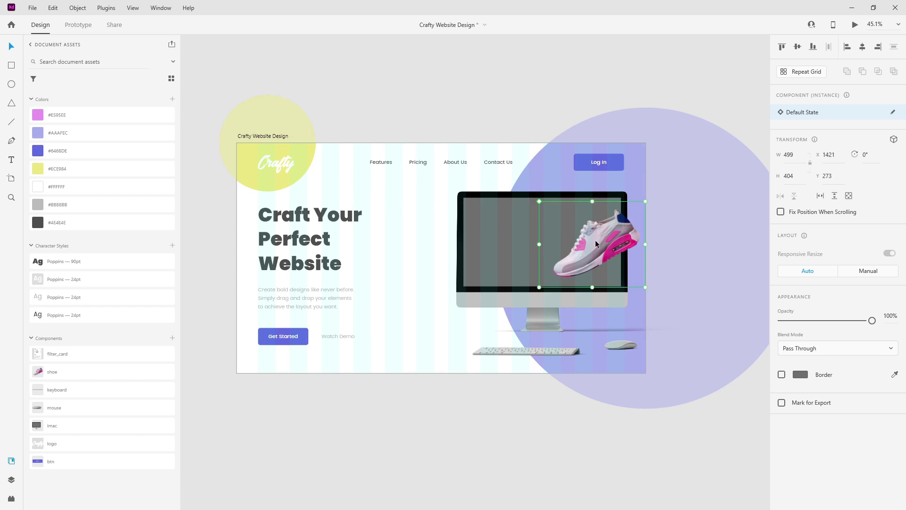
pyautogui.moveTo(517, 237); pyautogui.dragTo(502, 236)
pyautogui.moveTo(596, 237); pyautogui.dragTo(606, 236)
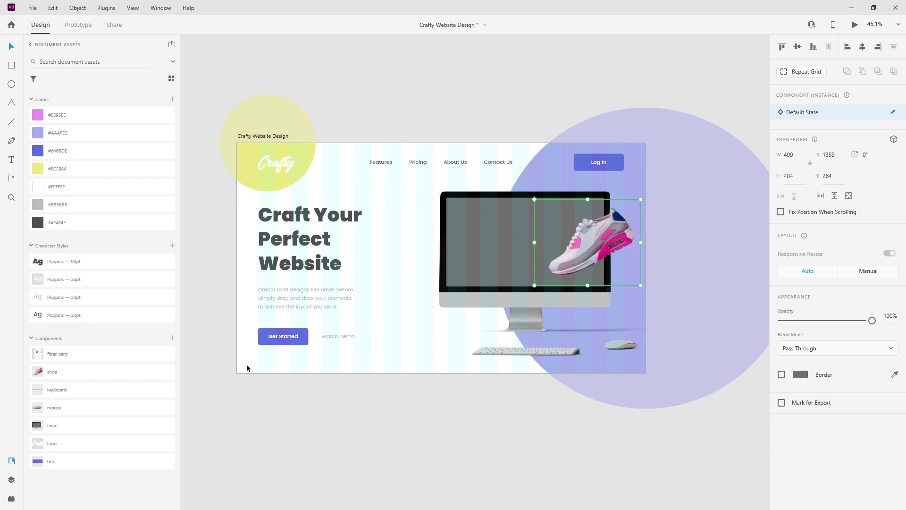
# - Place the filter_card component over the iMac's left edge at X 776, Y 306
pyautogui.moveTo(95, 354); pyautogui.dragTo(443, 257)
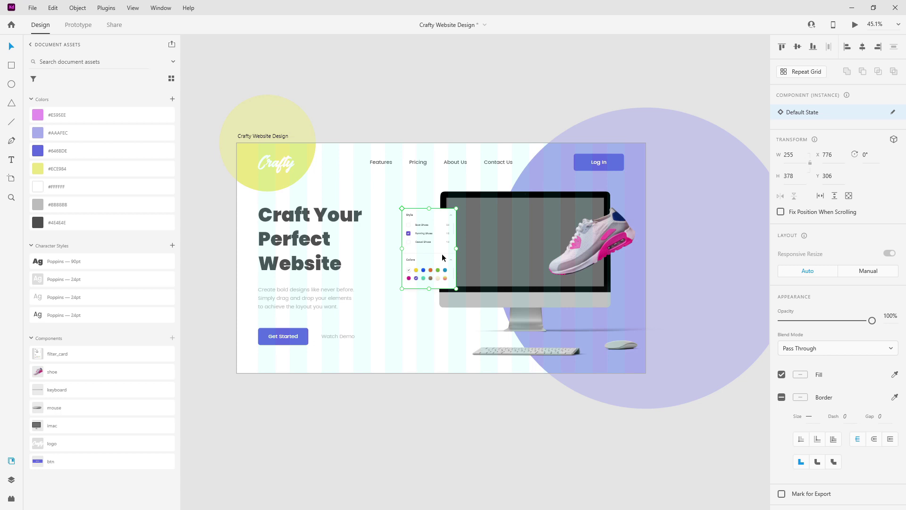
pyautogui.click(309, 164)
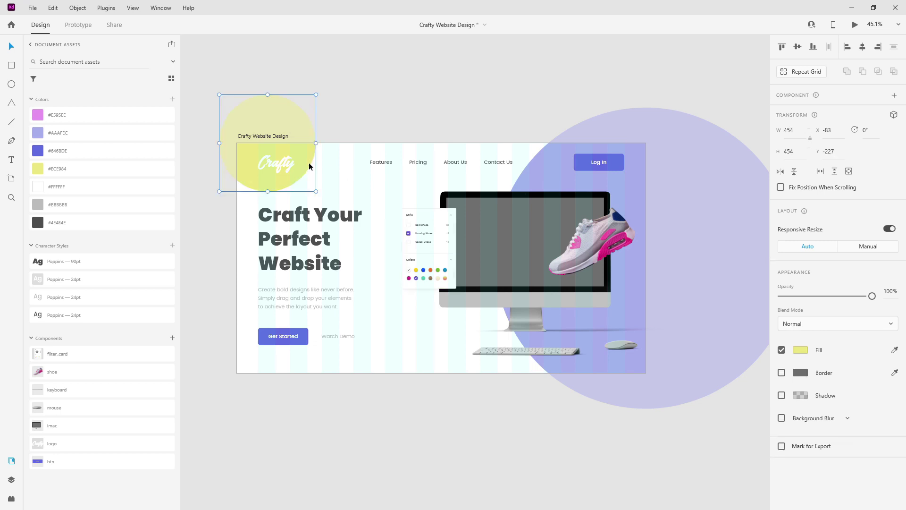
# - Duplicate the large purple circle to X 845, Y -167 and give the copy a border instead of its fill
pyautogui.click(649, 191)
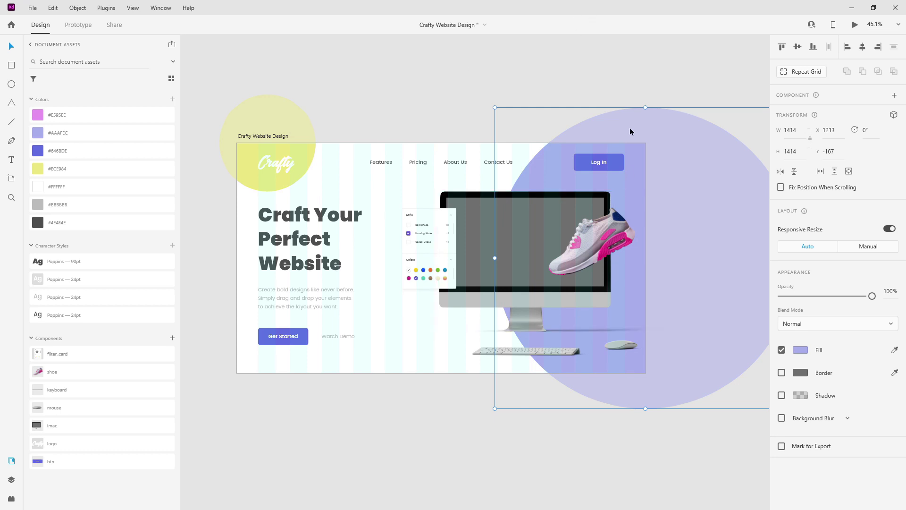
pyautogui.moveTo(549, 178); pyautogui.dragTo(471, 179)
pyautogui.click(782, 372)
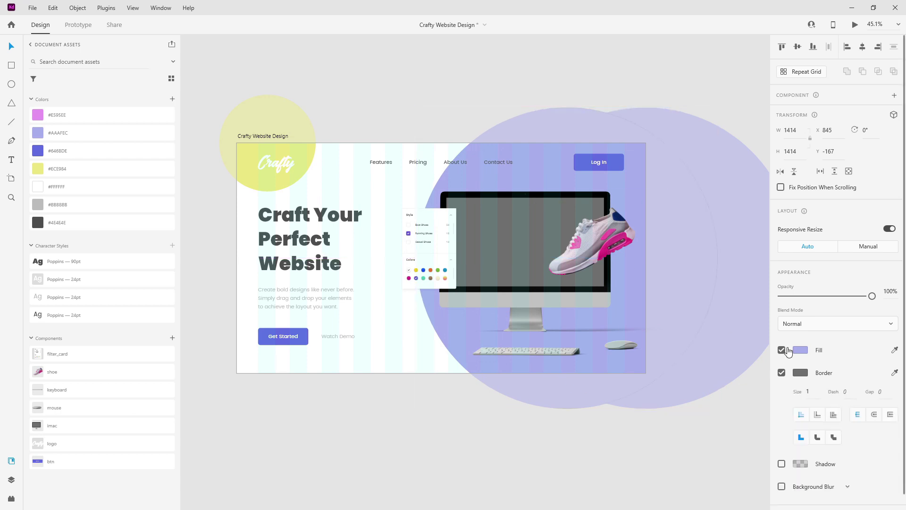
pyautogui.click(782, 350)
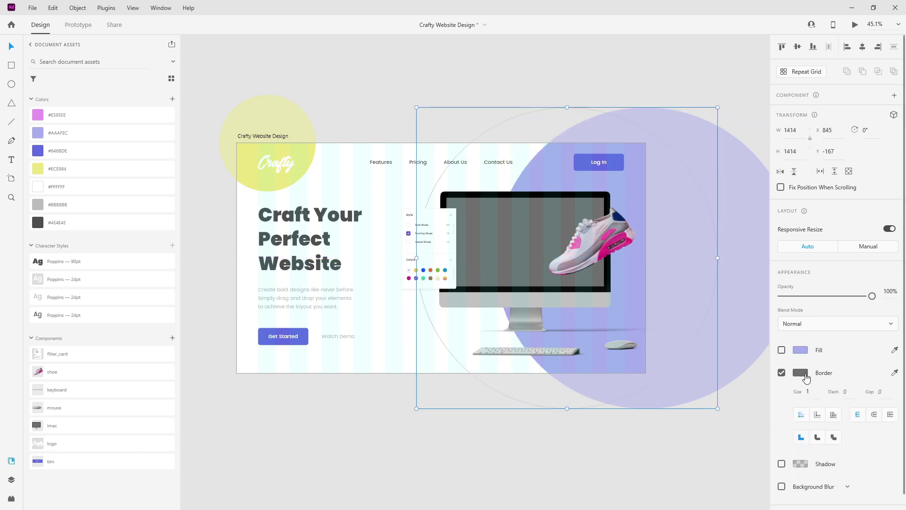
# - Set the outlined circle's #707070 border to 40% opacity
pyautogui.click(805, 375)
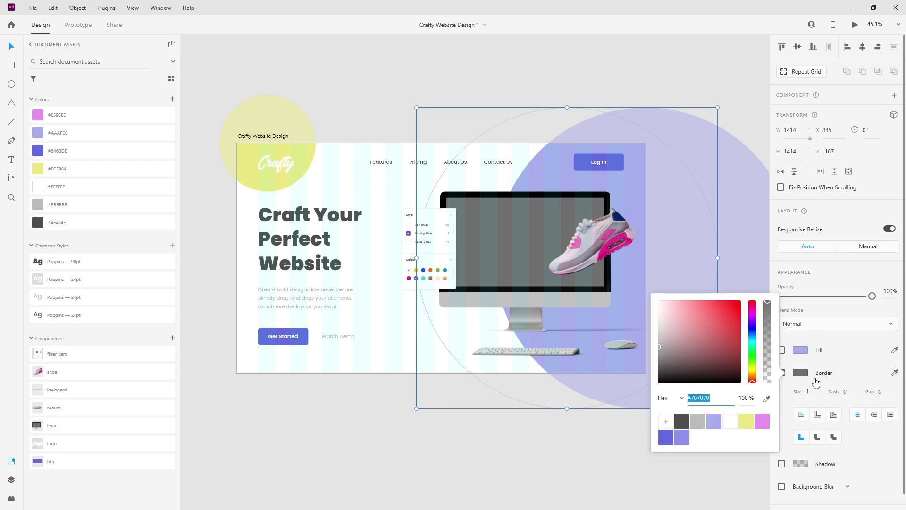
pyautogui.click(768, 363)
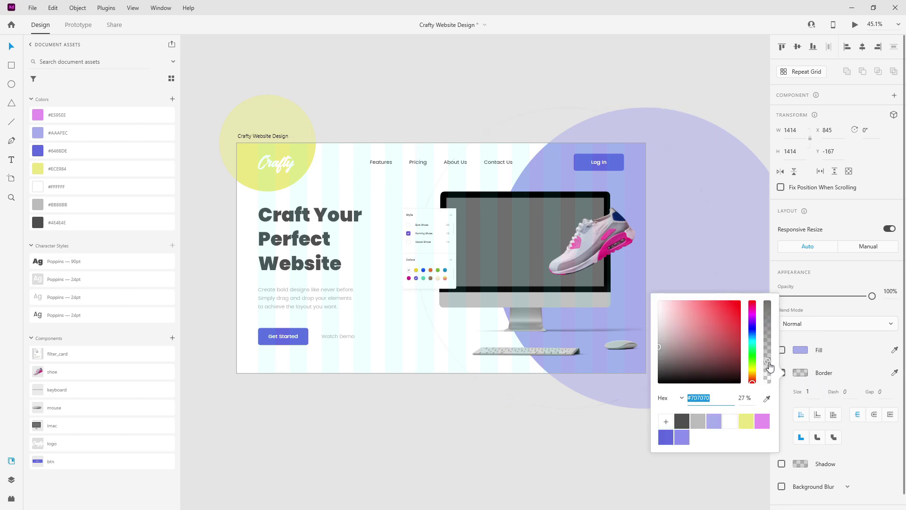
pyautogui.moveTo(770, 362); pyautogui.dragTo(770, 356)
pyautogui.click(745, 398)
pyautogui.write('40')
pyautogui.press('Return')
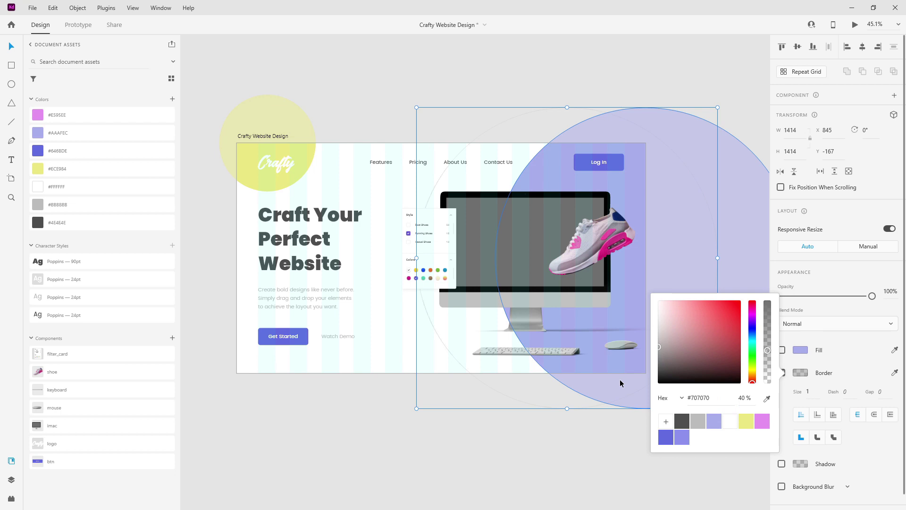
# - Offset a copy of the outlined circle to the left and enlarge it to 1594 x 1594 px at X 665, Y -257
pyautogui.hotkey('shift', 'Left')
pyautogui.hotkey('shift', 'Left')
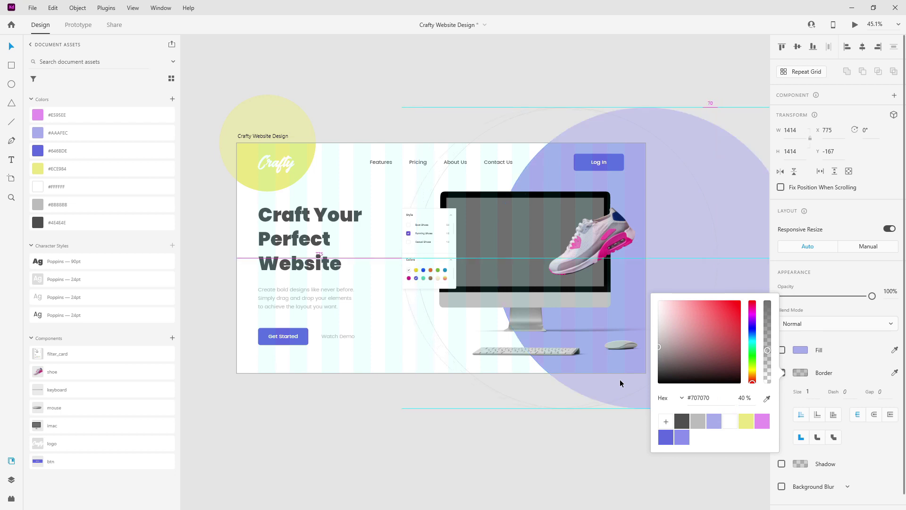
pyautogui.hotkey('shift', 'Left')
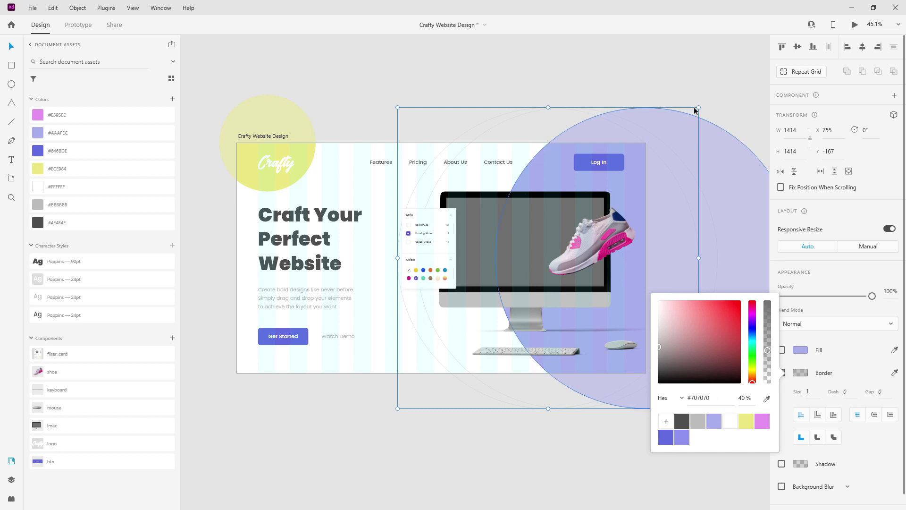
pyautogui.moveTo(698, 108); pyautogui.dragTo(717, 48)
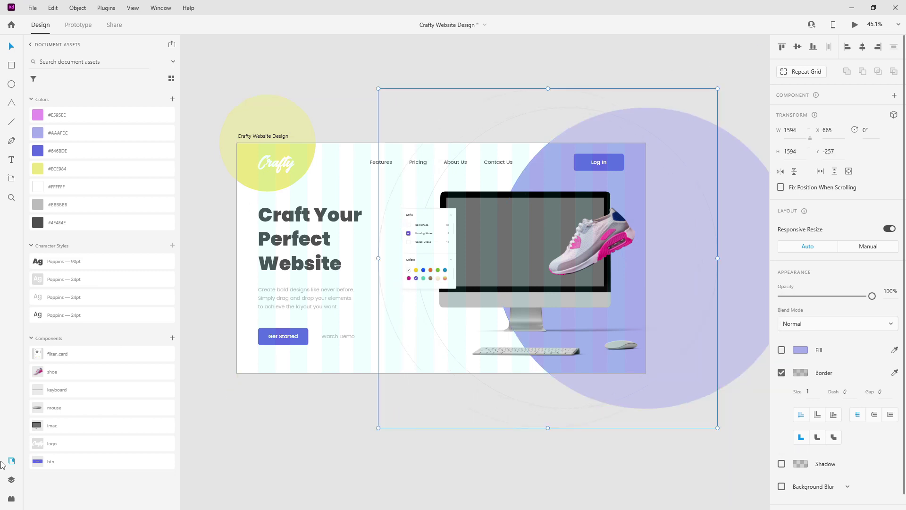
# - Show the layer list and enlarge the first outlined circle to 1490 x 1490 px at X 847, Y -205
pyautogui.click(11, 480)
pyautogui.hotkey('ctrl', 'z')
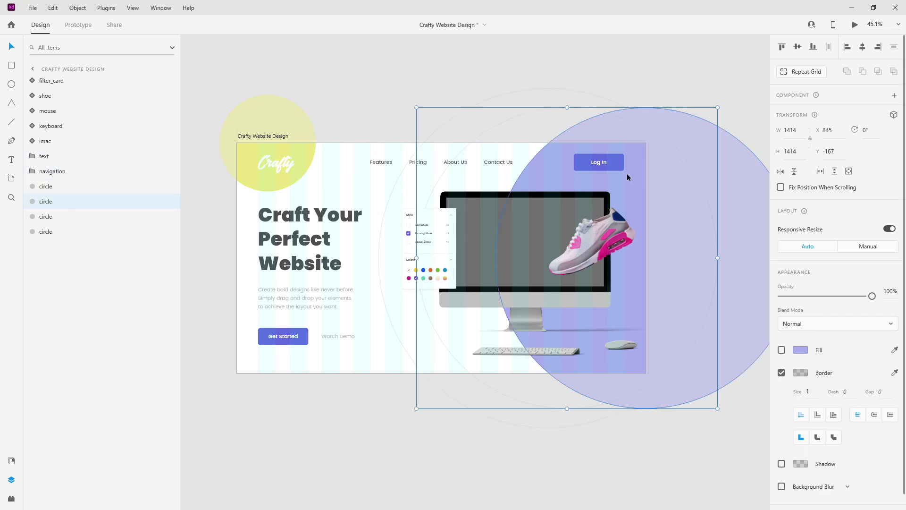
pyautogui.moveTo(718, 108); pyautogui.dragTo(726, 95)
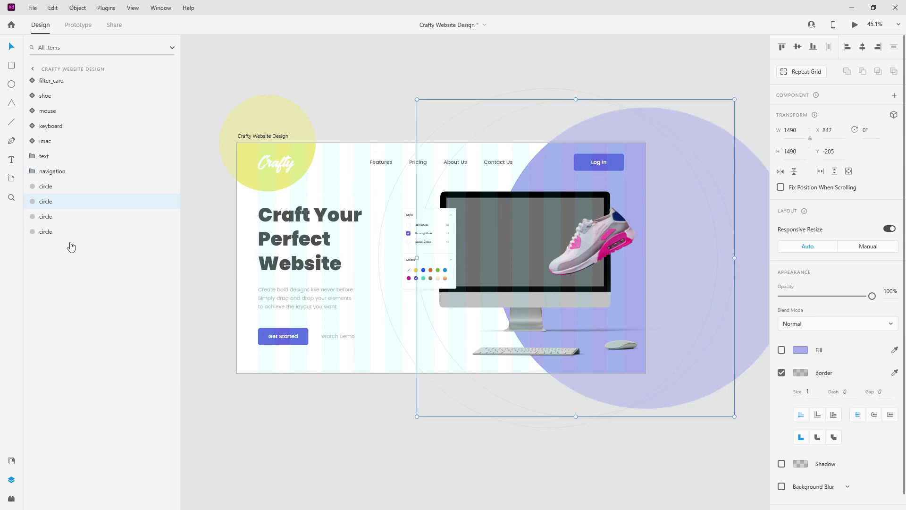
# - Rename the filled purple circle's layer as main_circle
pyautogui.click(721, 379)
pyautogui.moveTo(73, 215); pyautogui.dragTo(46, 188)
pyautogui.doubleClick(47, 188)
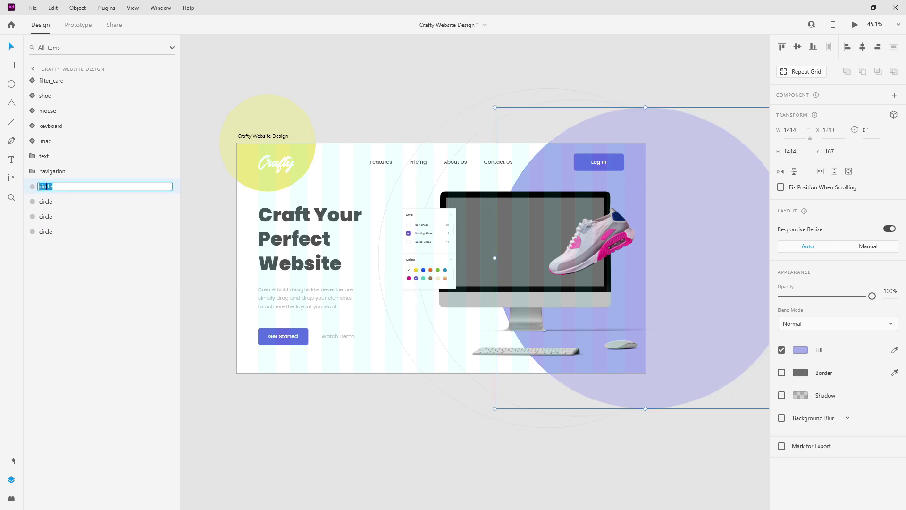
pyautogui.write('main_')
pyautogui.press('Return')
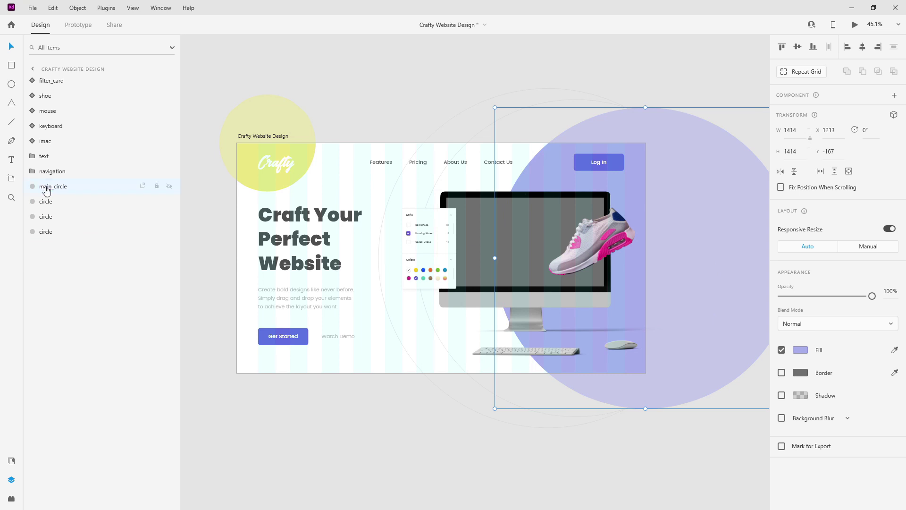
# - Rename the two outlined circle layers as outline_circle and outline_circle2
pyautogui.doubleClick(46, 201)
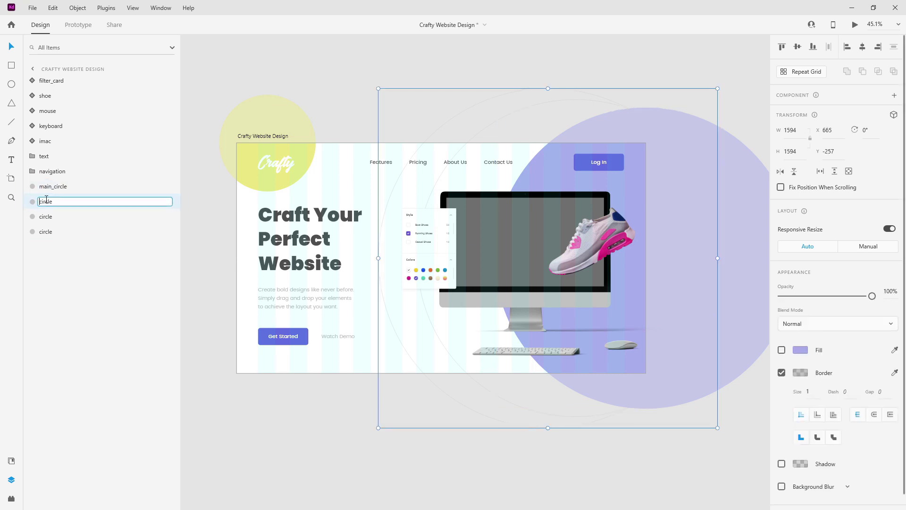
pyautogui.press('Return')
pyautogui.doubleClick(42, 216)
pyautogui.write('outline_circle')
pyautogui.write('2')
pyautogui.press('Return')
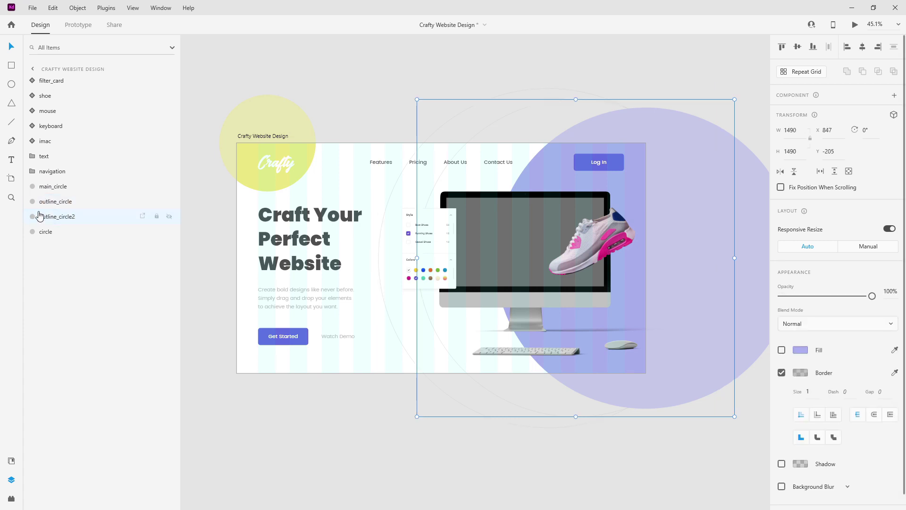
# - Duplicate the yellow circle to X 540, Y 646 and move both yellow circle layers above main_circle
pyautogui.click(49, 232)
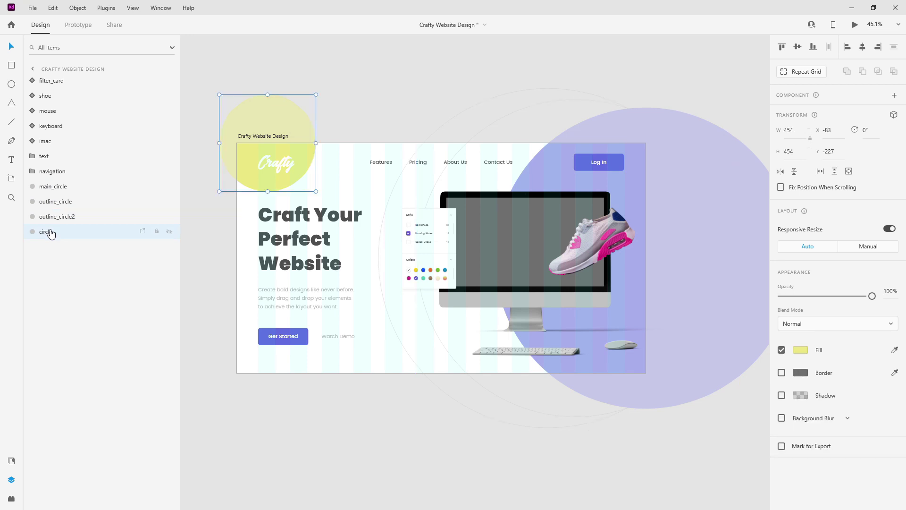
pyautogui.hotkey('ctrl', 'd')
pyautogui.moveTo(239, 177); pyautogui.dragTo(372, 362)
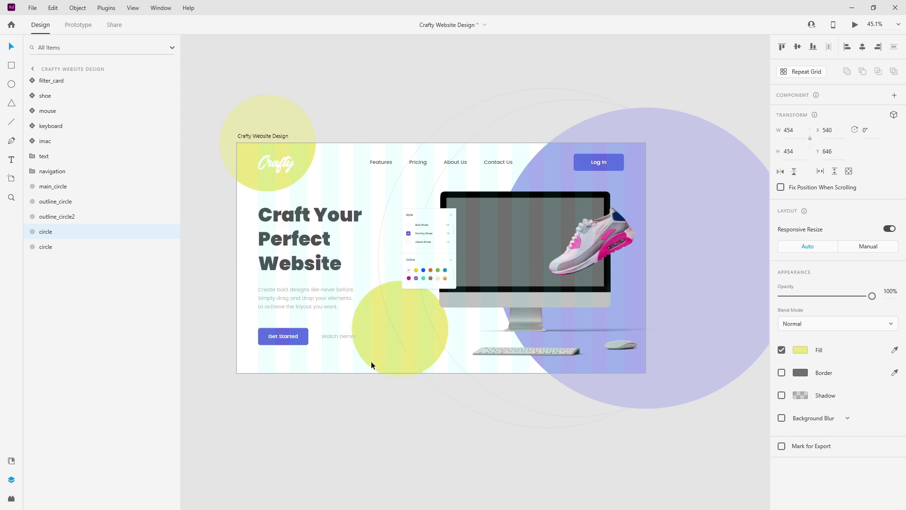
pyautogui.moveTo(55, 231); pyautogui.dragTo(66, 188)
pyautogui.moveTo(77, 250); pyautogui.dragTo(75, 208)
pyautogui.click(71, 217)
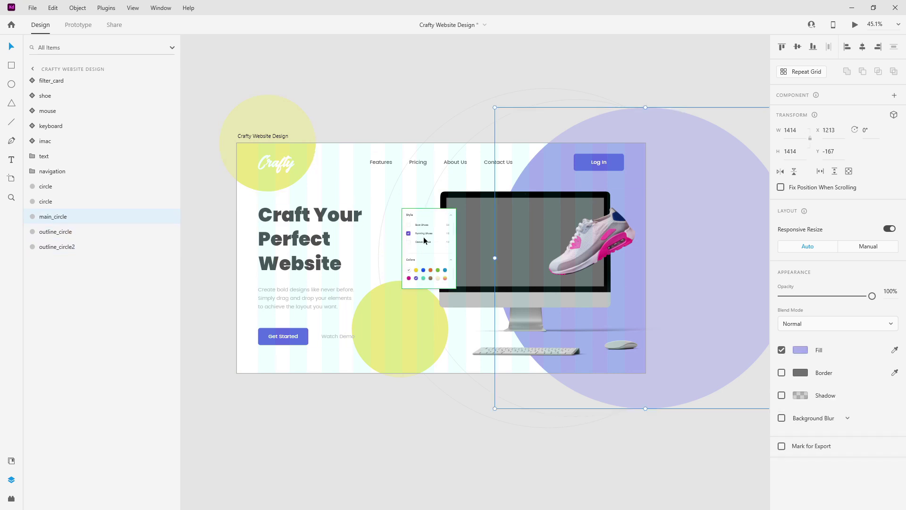
# - Shrink the copied yellow circle to 294 x 294 px and place it on the artboard's lower edge at X 845, Y 926
pyautogui.click(66, 201)
pyautogui.moveTo(390, 319); pyautogui.dragTo(407, 350)
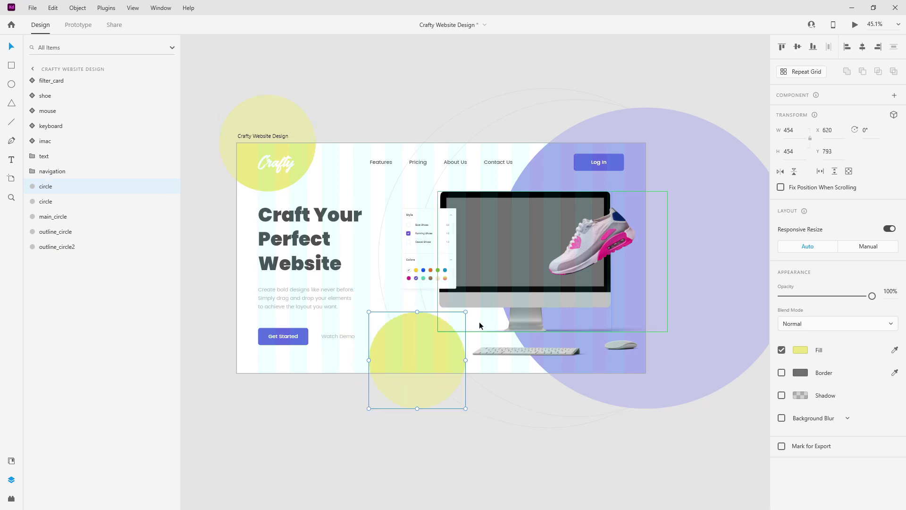
pyautogui.moveTo(466, 312); pyautogui.dragTo(445, 367)
# - Fill the copied circle with the pink document color and set its opacity to 40%
pyautogui.click(11, 461)
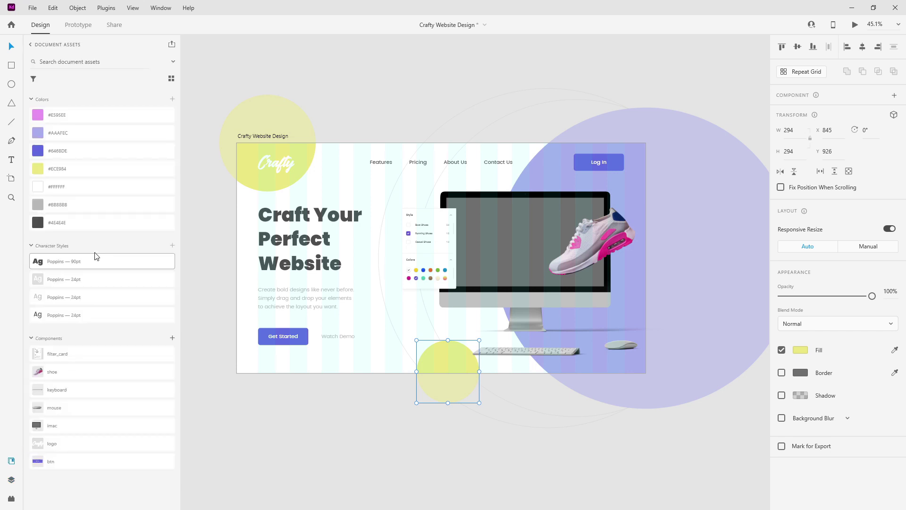
pyautogui.click(90, 124)
pyautogui.press('4')
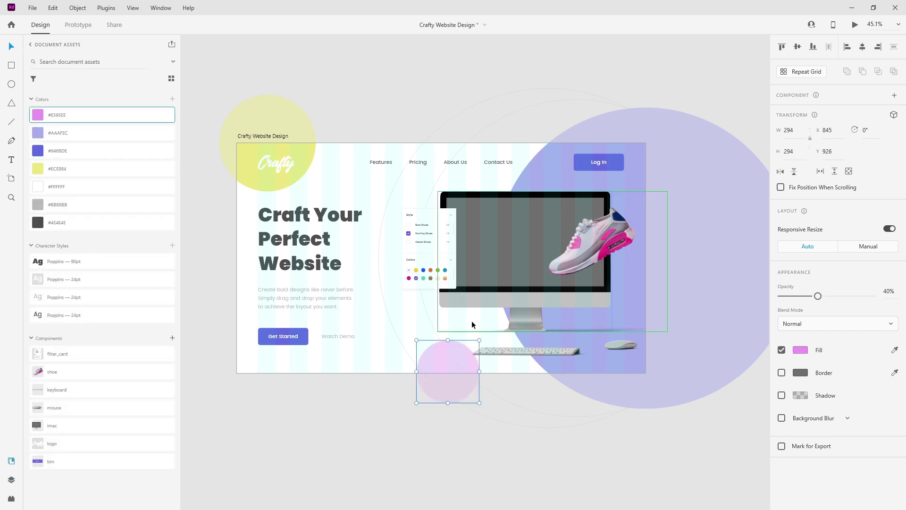
# - Duplicate the pink circle, shrink the copy to 90 x 90 px at X 655, Y 880 and fill it with the dark purple document color
pyautogui.moveTo(450, 352); pyautogui.dragTo(398, 338)
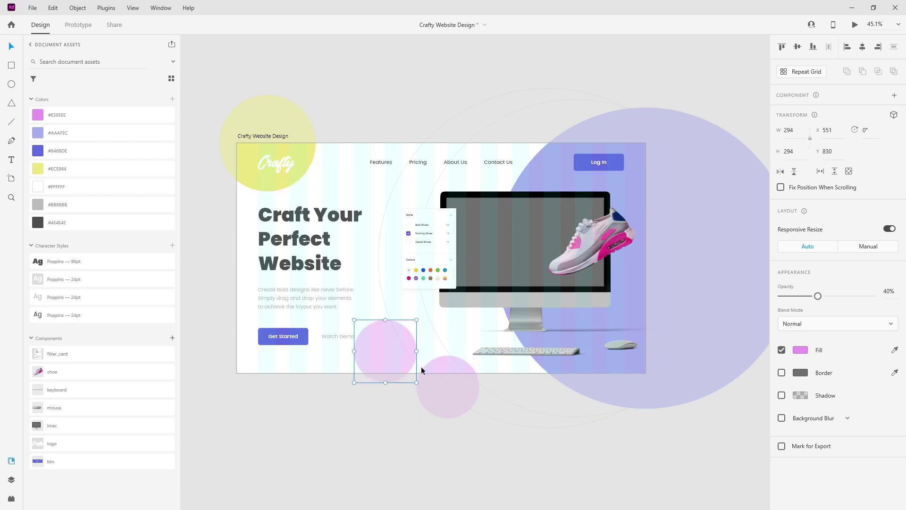
pyautogui.moveTo(417, 382); pyautogui.dragTo(389, 338)
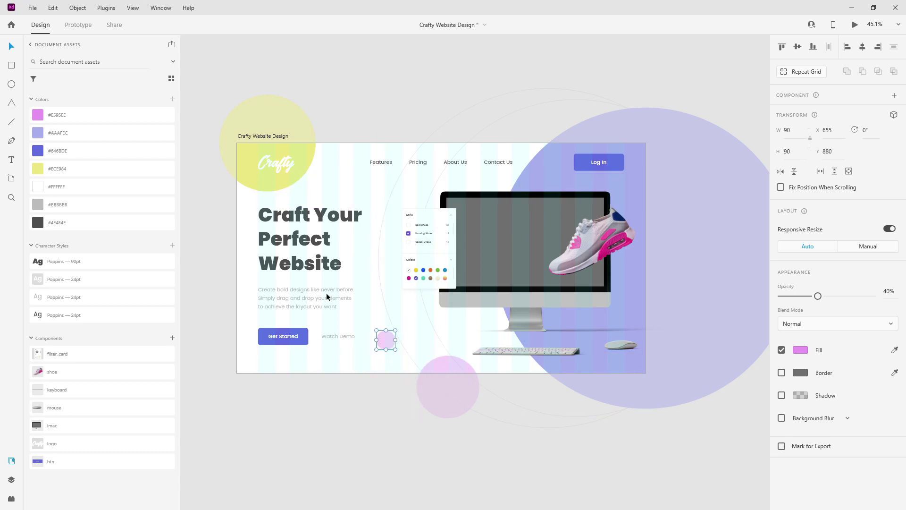
pyautogui.click(85, 149)
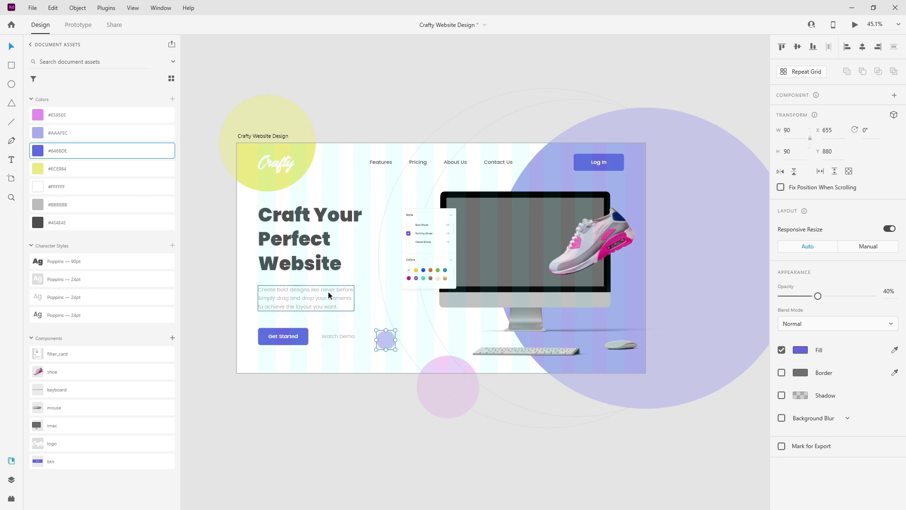
# - Duplicate the small purple circle beside the heading at X 555, Y 430 and fill the copy with the pink document color
pyautogui.moveTo(386, 341); pyautogui.dragTo(383, 255)
pyautogui.hotkey('ctrl', 'z')
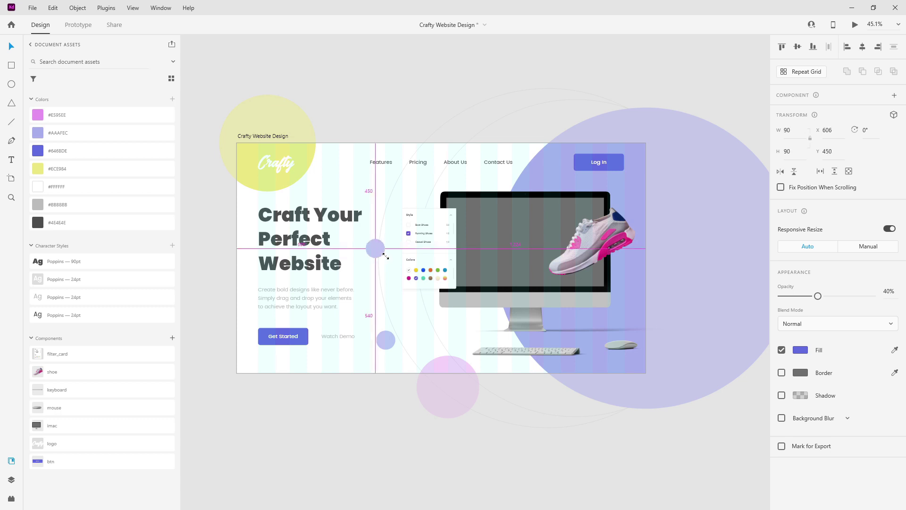
pyautogui.scroll(5, 358, 243)
pyautogui.moveTo(377, 255); pyautogui.dragTo(364, 247)
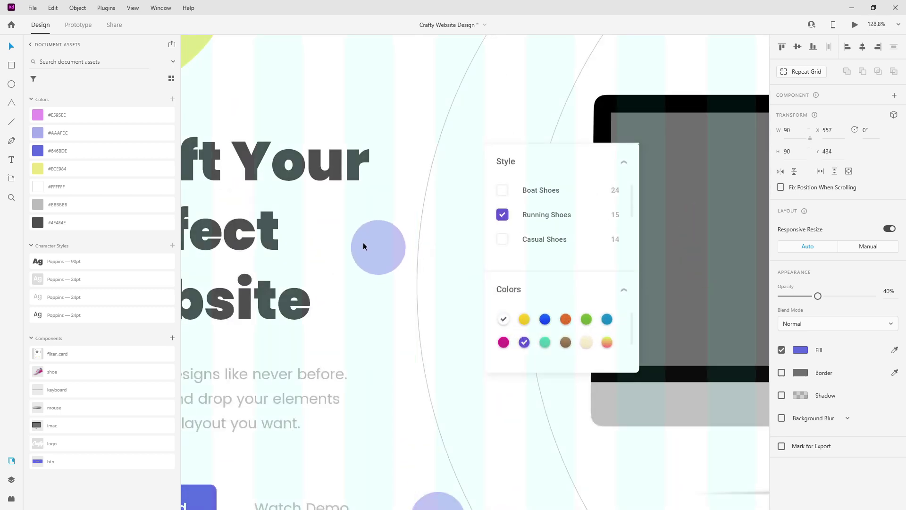
pyautogui.click(108, 115)
pyautogui.scroll(-2, 224, 239)
pyautogui.scroll(-3, 224, 238)
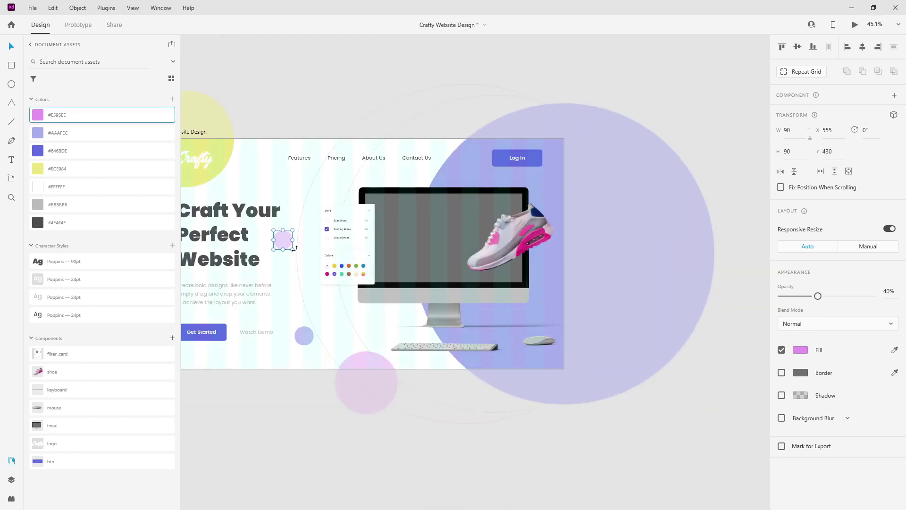
# - Move the small pink circle to X 588, Y 421, then duplicate it below the filter card as a 22 x 22 px circle at X 1028, Y 847
pyautogui.moveTo(282, 244); pyautogui.dragTo(292, 238)
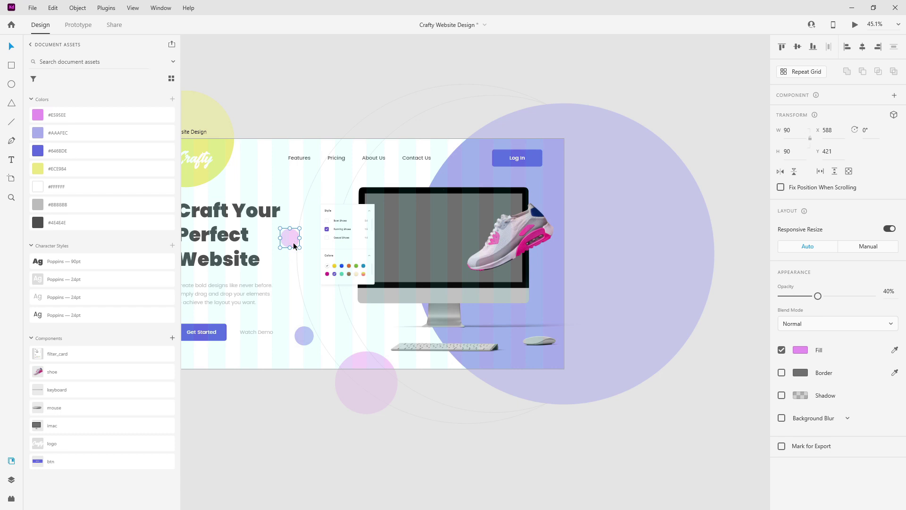
pyautogui.moveTo(289, 240); pyautogui.dragTo(375, 320)
pyautogui.scroll(5, 375, 320)
pyautogui.moveTo(416, 358); pyautogui.dragTo(390, 335)
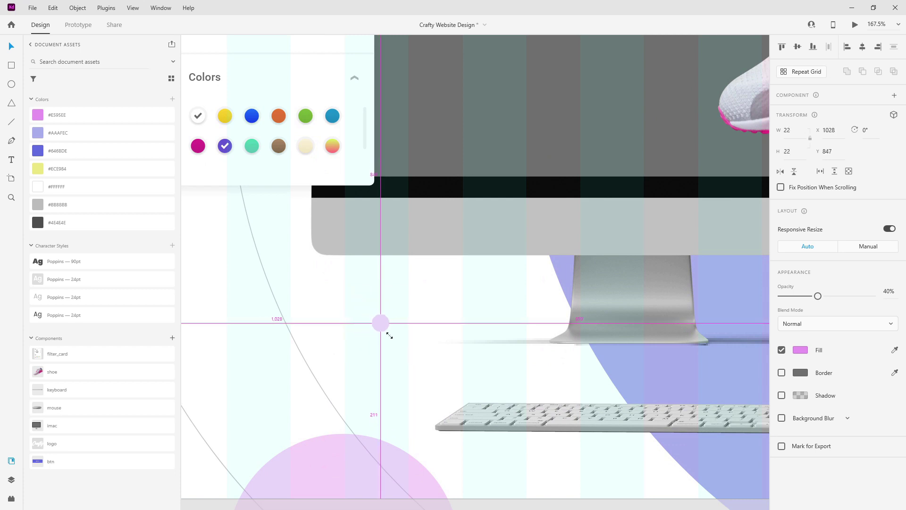
# - Set the tiny circle's opacity to 100% and fill it with the yellow document color
pyautogui.press('0')
pyautogui.click(85, 168)
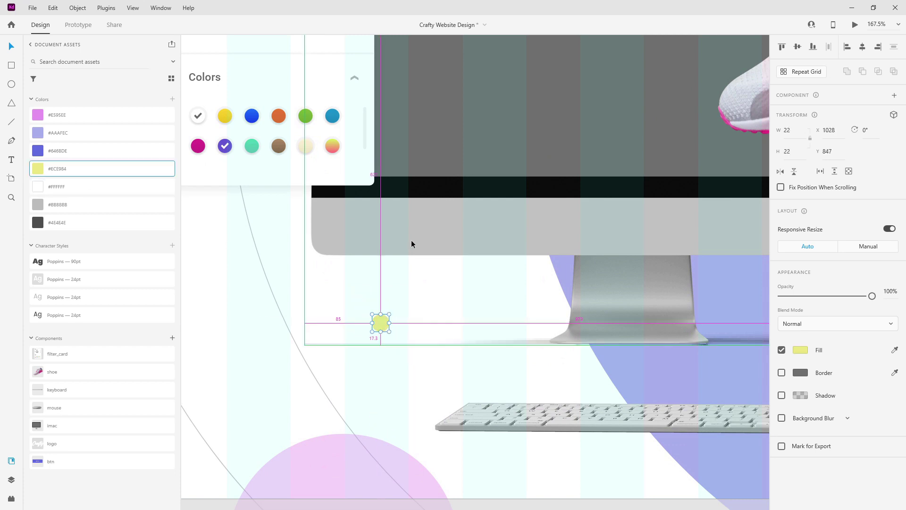
pyautogui.hotkey('ctrl', '0')
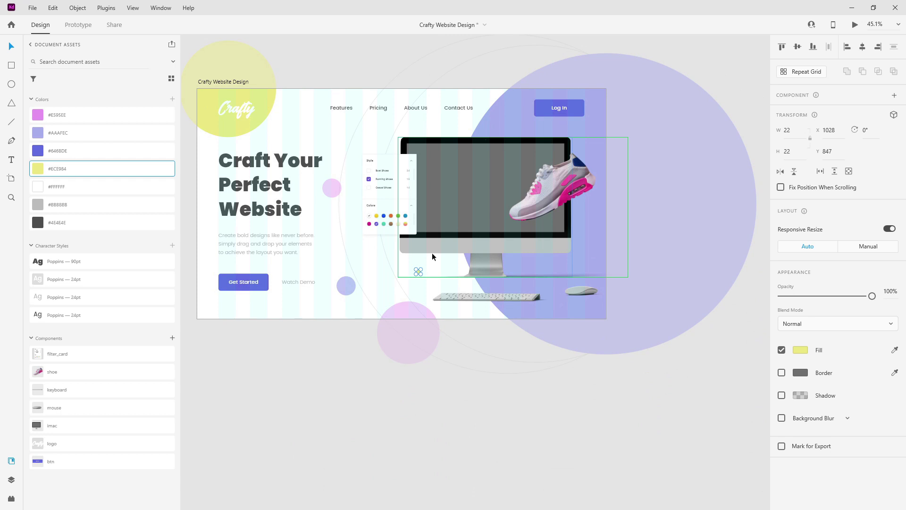
# - Duplicate the tiny yellow circle and enlarge the copy to 90 x 90 px at X 1393, Y 95 near the Log In button
pyautogui.scroll(5, 427, 268)
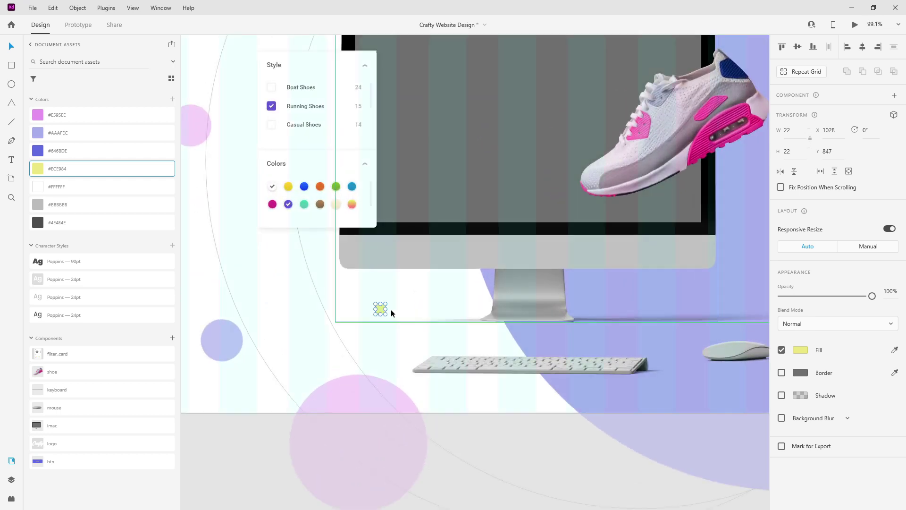
pyautogui.click(376, 292)
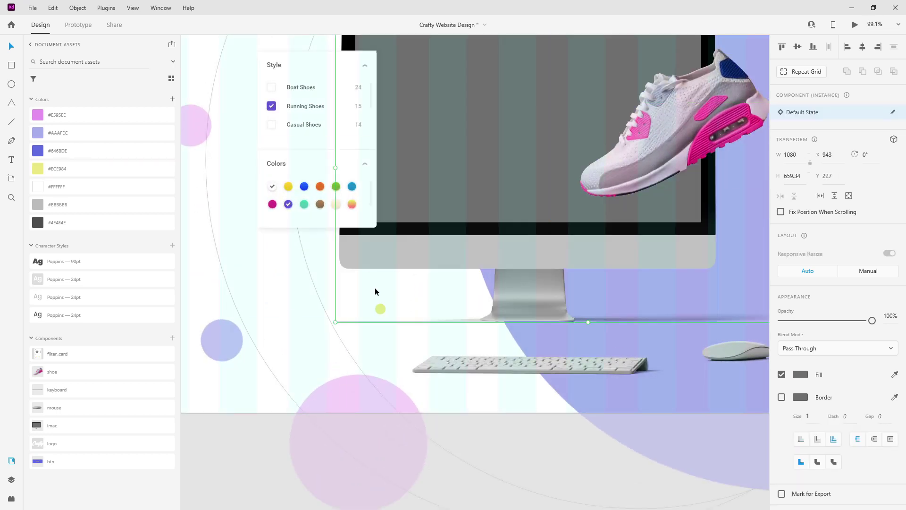
pyautogui.doubleClick(380, 310)
pyautogui.click(12, 480)
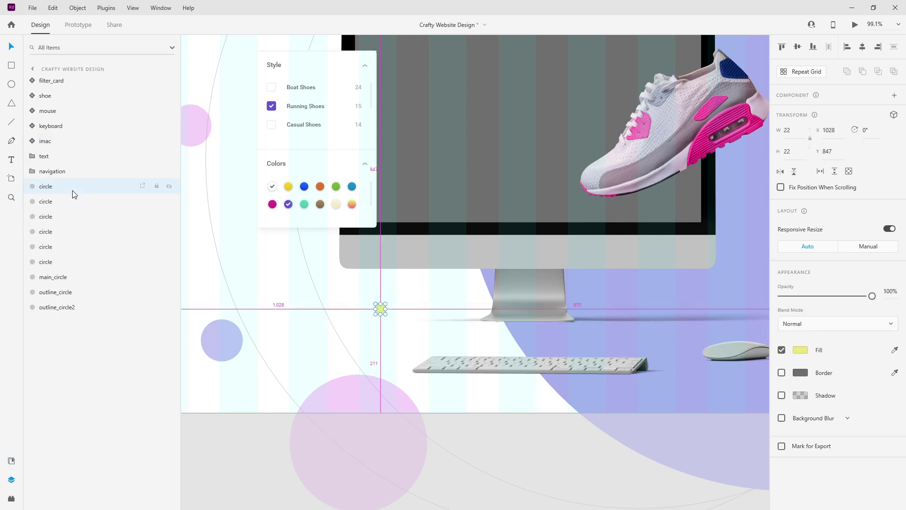
pyautogui.scroll(-2, 400, 286)
pyautogui.scroll(-2, 399, 282)
pyautogui.hotkey('shift', 'Down')
pyautogui.hotkey('shift', 'Down')
pyautogui.hotkey('shift', 'Down')
pyautogui.hotkey('shift', 'Down')
pyautogui.hotkey('shift', 'Down')
pyautogui.hotkey('shift', 'Down')
pyautogui.hotkey('shift', 'Down')
pyautogui.hotkey('shift', 'Down')
pyautogui.hotkey('shift', 'Down')
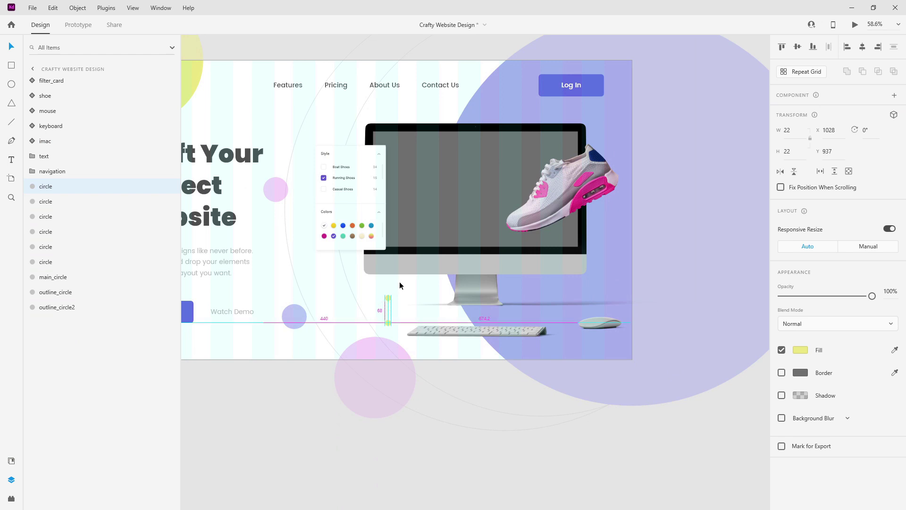
pyautogui.moveTo(385, 326); pyautogui.dragTo(494, 103)
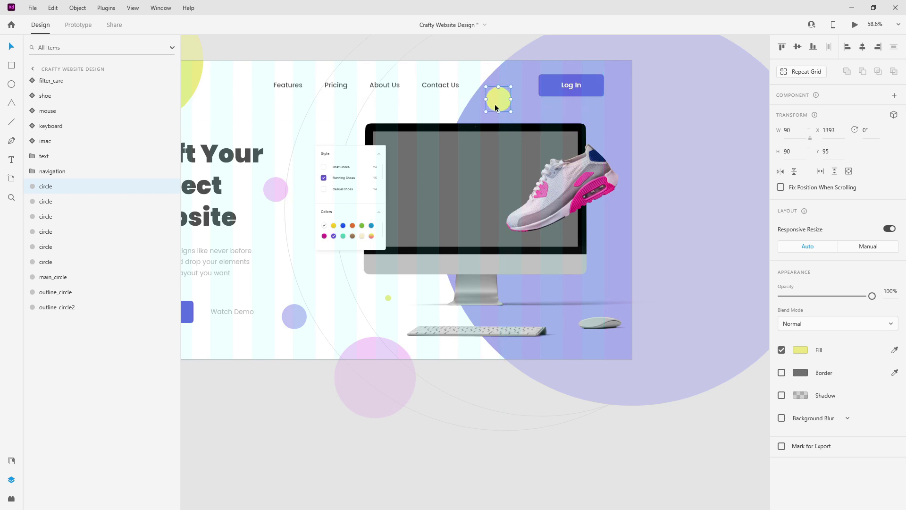
# - Shrink the copied yellow circle to 56 x 56 px and place it above the iMac at X 1427, Y 134
pyautogui.scroll(5, 501, 99)
pyautogui.moveTo(556, 80); pyautogui.dragTo(537, 98)
pyautogui.scroll(-8, 530, 160)
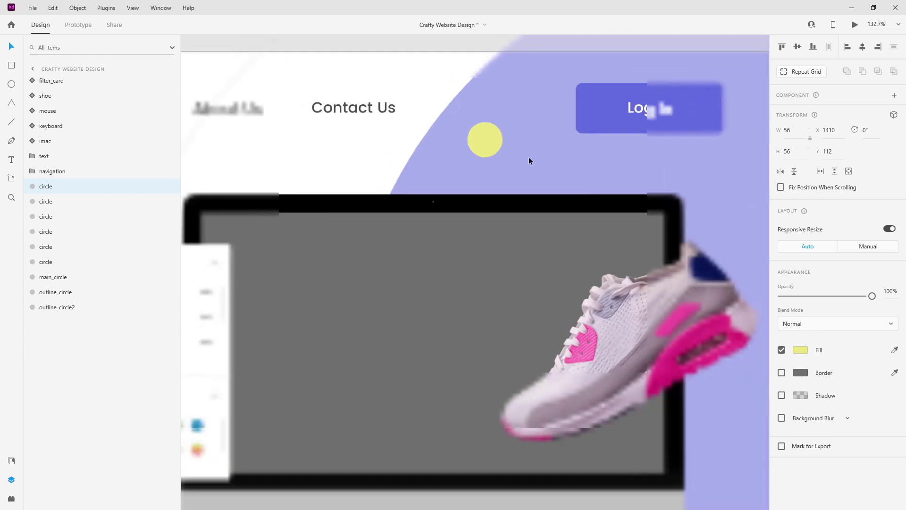
pyautogui.scroll(5, 534, 161)
pyautogui.moveTo(466, 146); pyautogui.dragTo(474, 159)
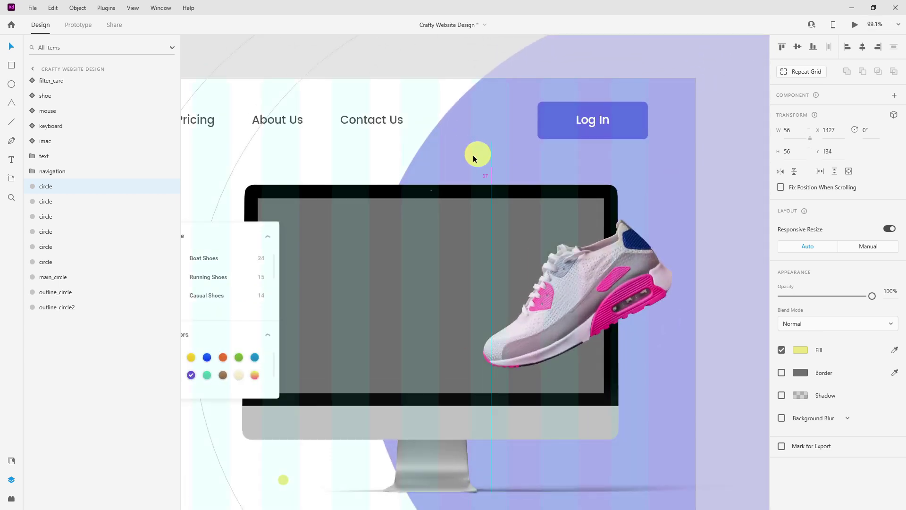
# - Fill the circle above the iMac with the white document color and set its opacity to 40%
pyautogui.click(11, 461)
pyautogui.click(81, 187)
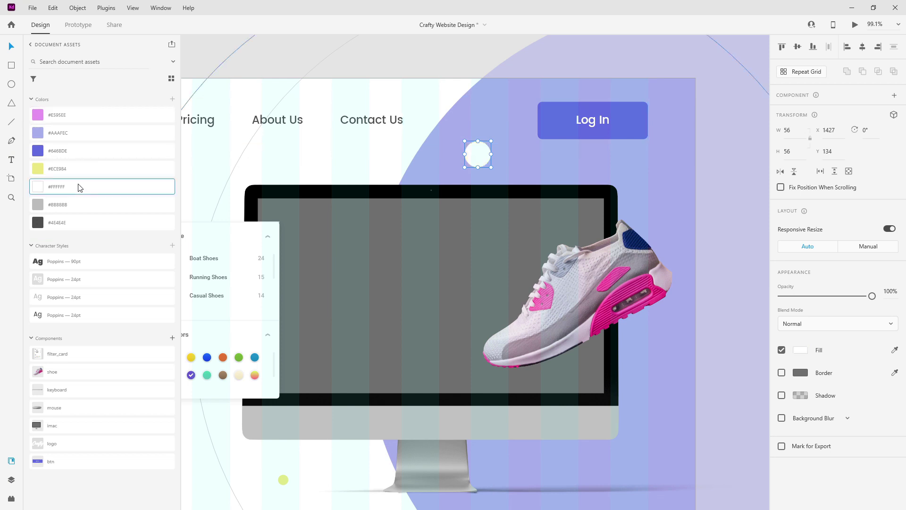
pyautogui.press('4')
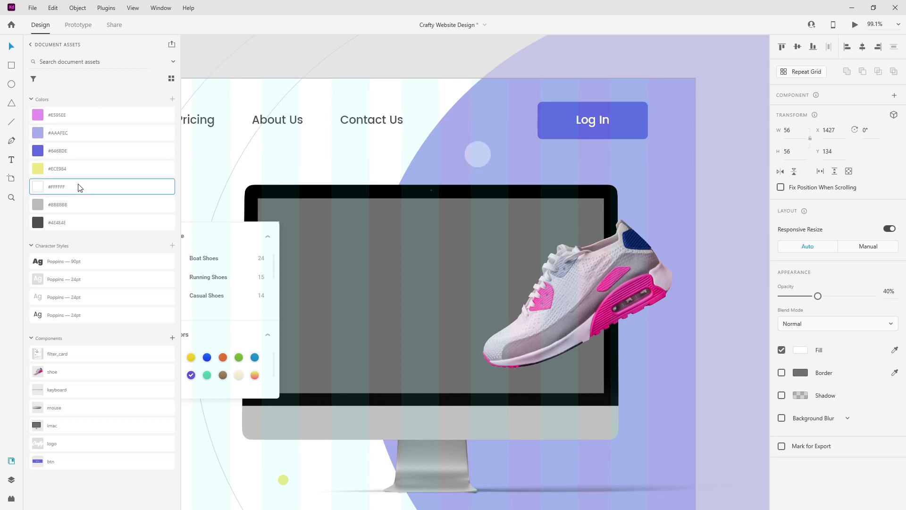
# - Duplicate the white circle and enlarge the copy to 248 x 248 px behind the Log In button at X 1720, Y -70
pyautogui.hotkey('ctrl', 'd')
pyautogui.moveTo(491, 141); pyautogui.dragTo(681, 114)
pyautogui.moveTo(688, 146); pyautogui.dragTo(720, 161)
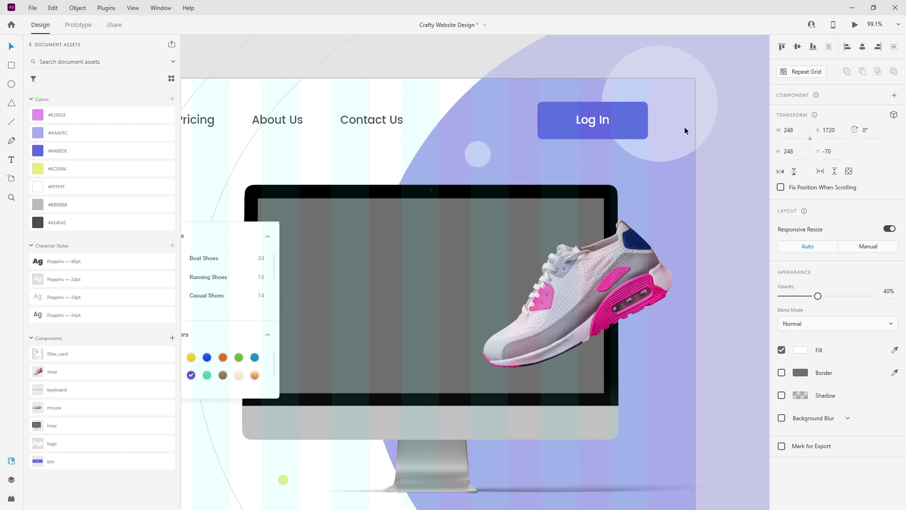
pyautogui.scroll(-5, 604, 185)
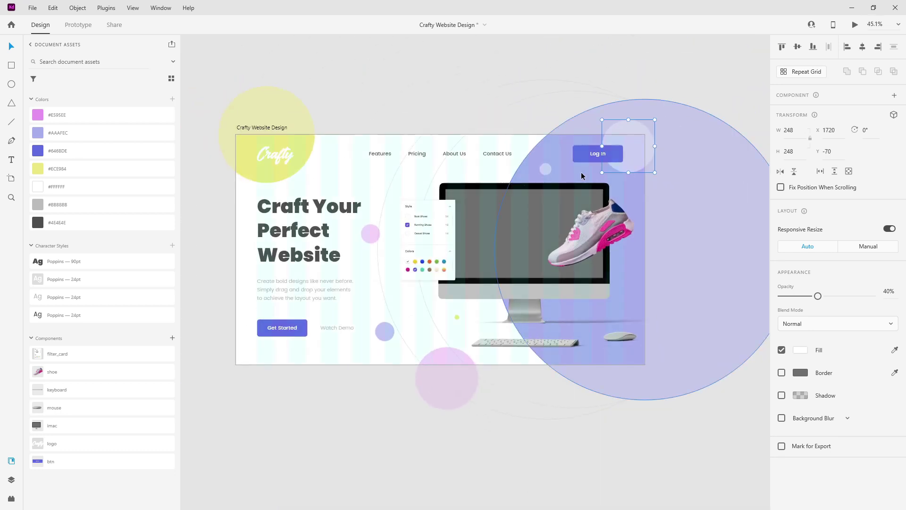
# - Set the large white circle's opacity to 20% and move it to X 1739, Y -58
pyautogui.click(606, 48)
pyautogui.moveTo(625, 143); pyautogui.dragTo(636, 151)
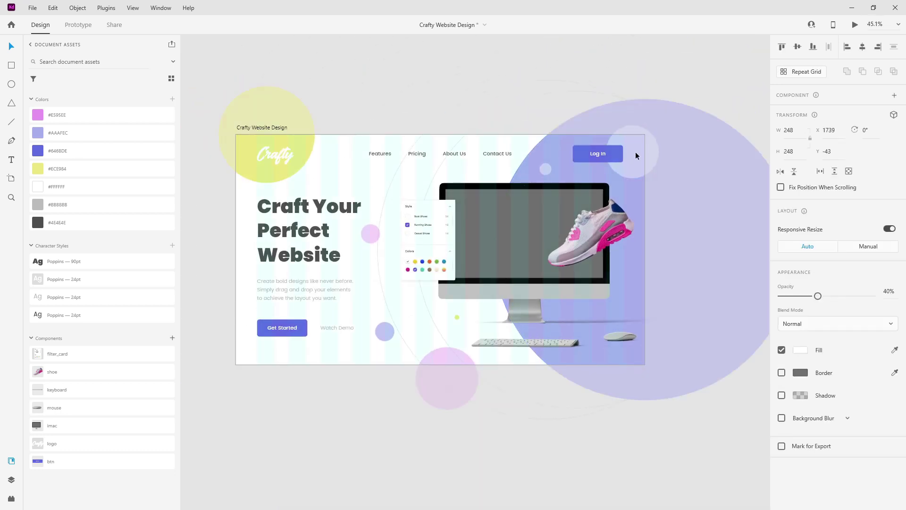
pyautogui.click(622, 45)
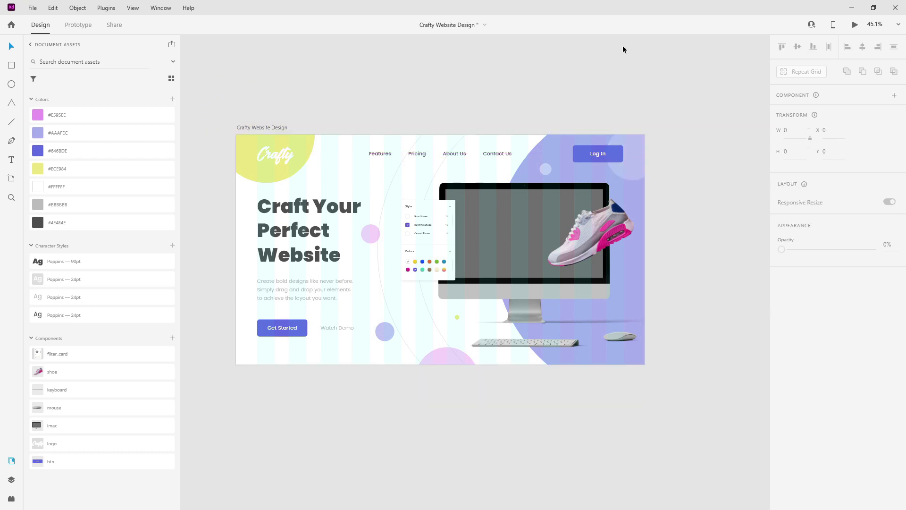
pyautogui.click(634, 151)
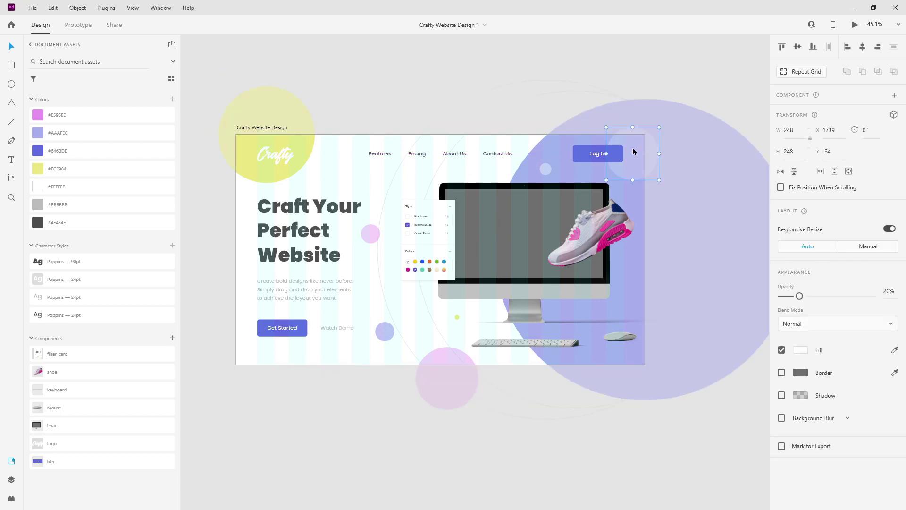
pyautogui.moveTo(636, 177); pyautogui.dragTo(636, 168)
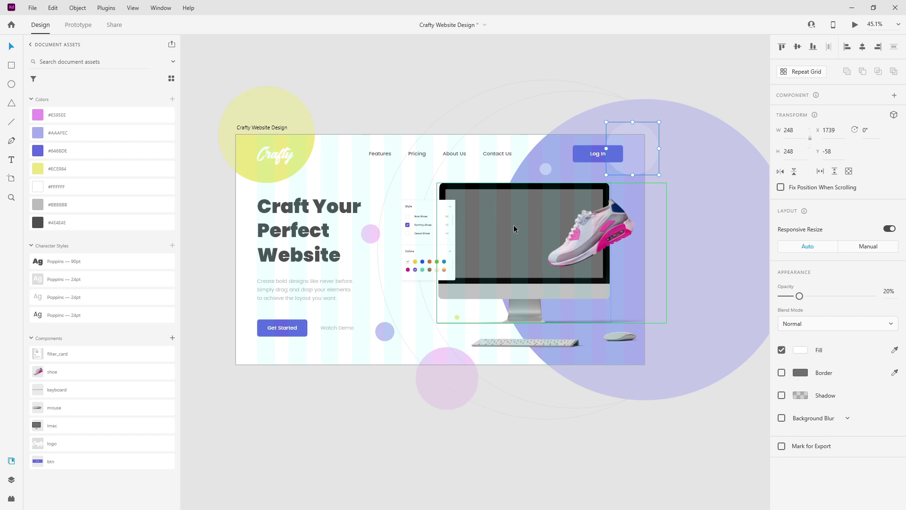
# - Hide the screen_color layer inside the imac component and fill the screen shape with the shoe shop website image
pyautogui.click(12, 480)
pyautogui.click(31, 143)
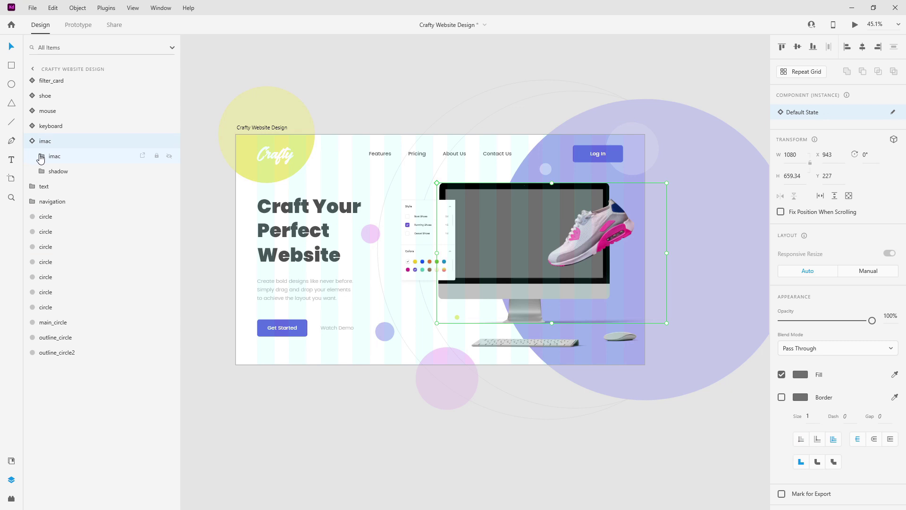
pyautogui.click(41, 156)
pyautogui.click(169, 172)
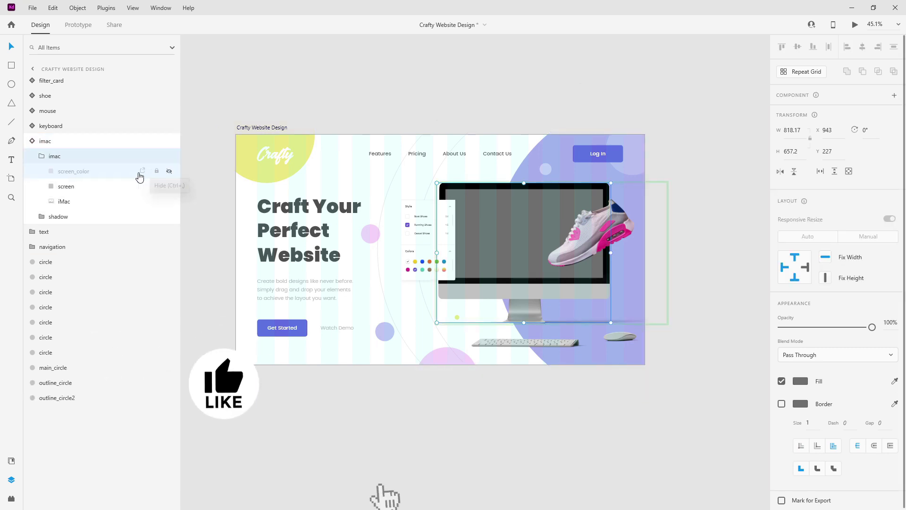
pyautogui.click(95, 187)
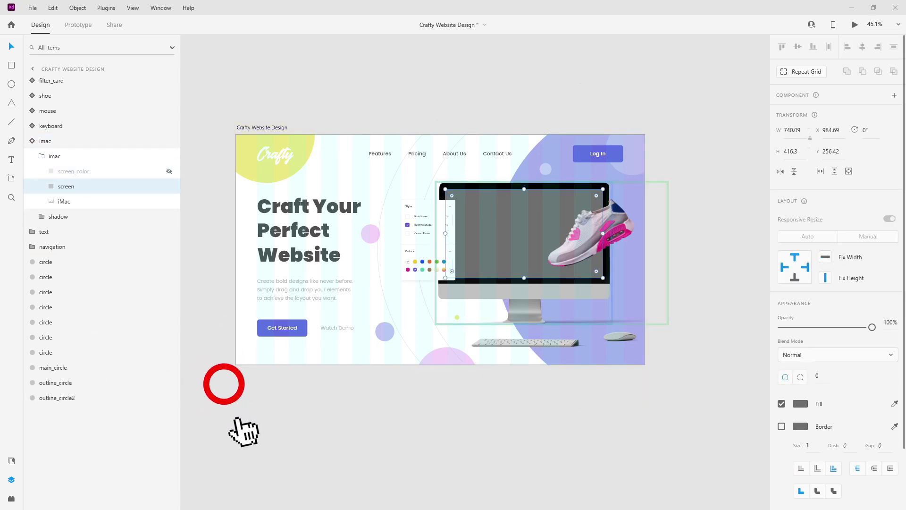
pyautogui.moveTo(493, 241); pyautogui.dragTo(491, 246)
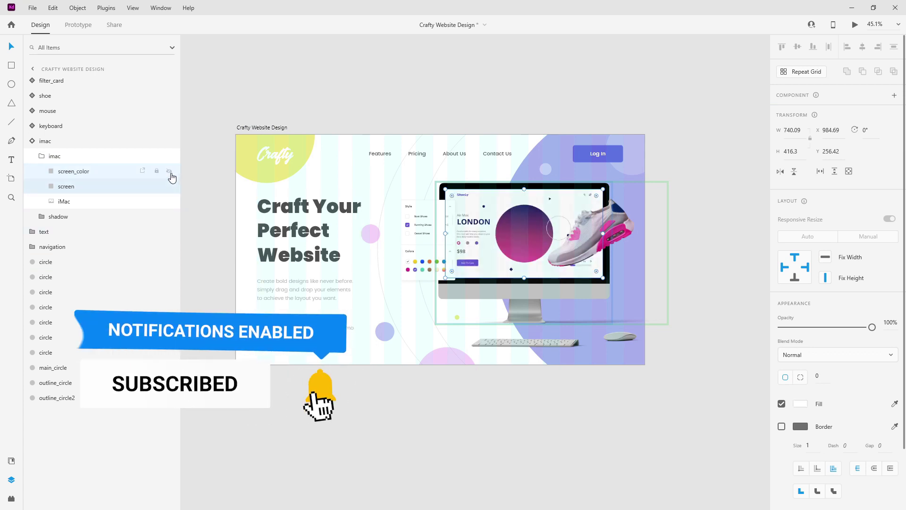
# - Show the screen_color layer at 5% opacity and collapse the imac component's layers
pyautogui.click(97, 177)
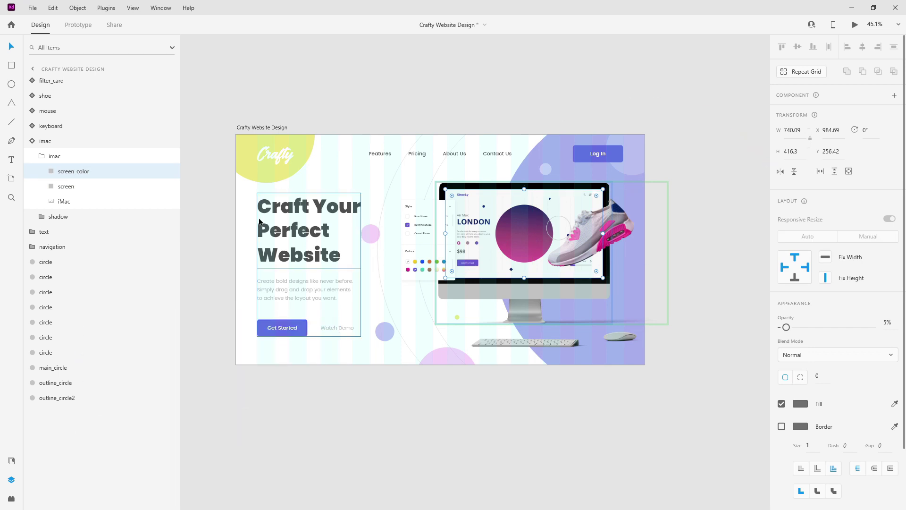
pyautogui.click(42, 157)
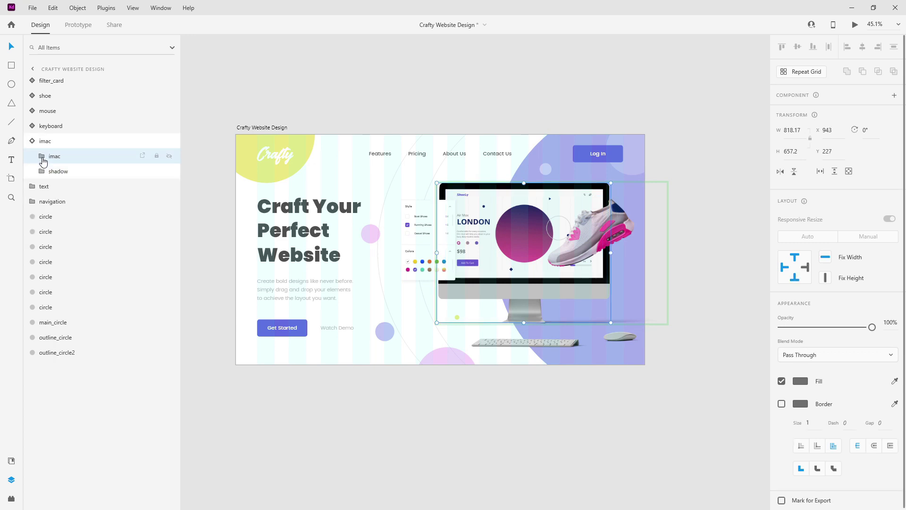
pyautogui.click(32, 143)
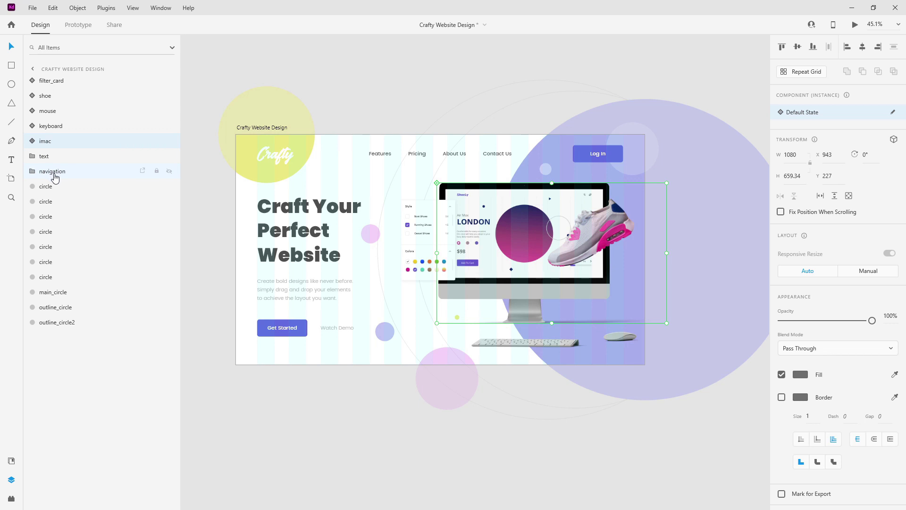
# - Group all circle layers, including main_circle and both outline circles, and name the group circles
pyautogui.click(57, 192)
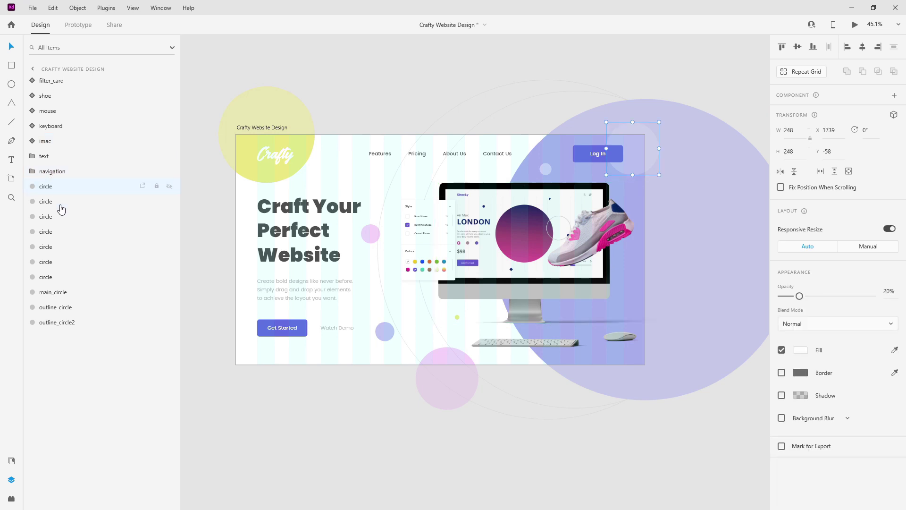
pyautogui.keyDown('shift'); pyautogui.click(70, 322); pyautogui.keyUp('shift')
pyautogui.hotkey('ctrl', 'g')
pyautogui.doubleClick(46, 186)
pyautogui.write('circles')
pyautogui.press('Return')
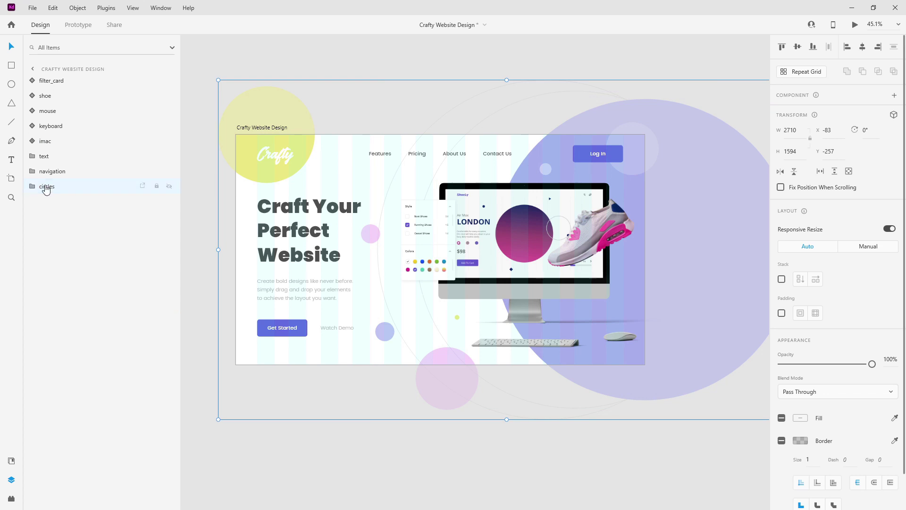
# - Move the navigation and text groups to the top of the layer order, above filter_card
pyautogui.moveTo(51, 171); pyautogui.dragTo(71, 78)
pyautogui.moveTo(54, 173); pyautogui.dragTo(87, 91)
pyautogui.click(77, 113)
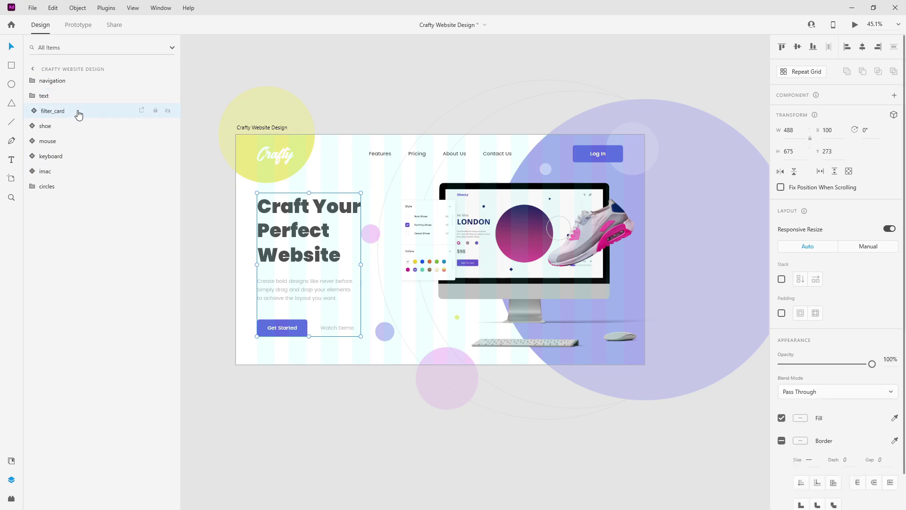
# - Group the filter_card, shoe, mouse, keyboard and imac layers and name the group elements
pyautogui.click(68, 131)
pyautogui.keyDown('shift'); pyautogui.click(55, 172); pyautogui.keyUp('shift')
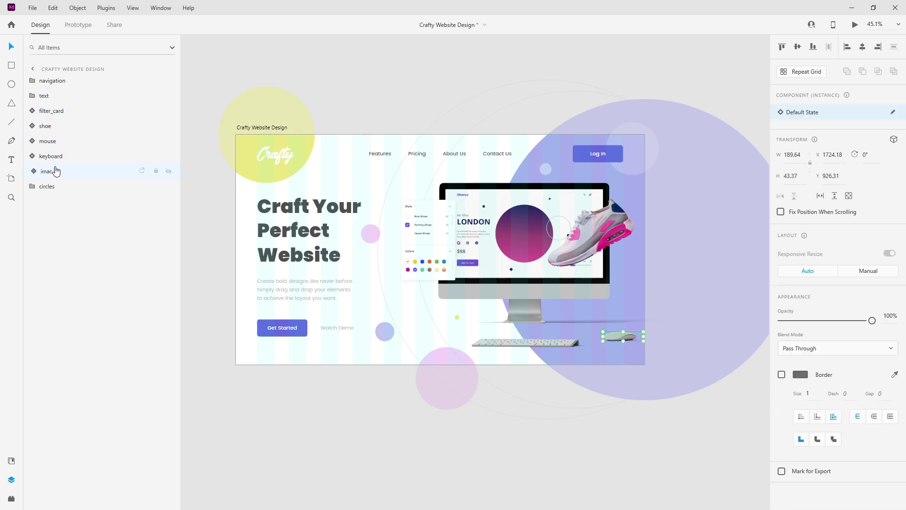
pyautogui.keyDown('ctrl'); pyautogui.click(61, 115); pyautogui.keyUp('ctrl')
pyautogui.hotkey('ctrl', 'g')
pyautogui.doubleClick(48, 110)
pyautogui.write('el')
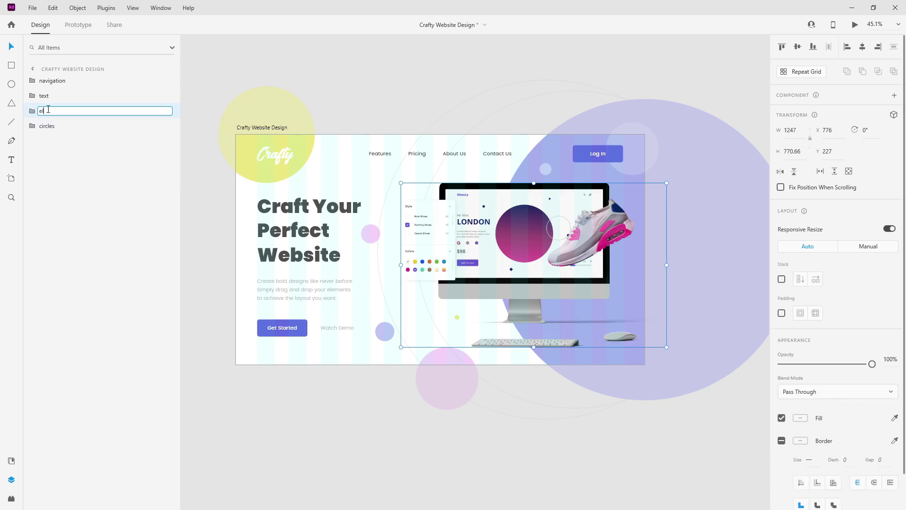
pyautogui.write('ements')
pyautogui.press('Return')
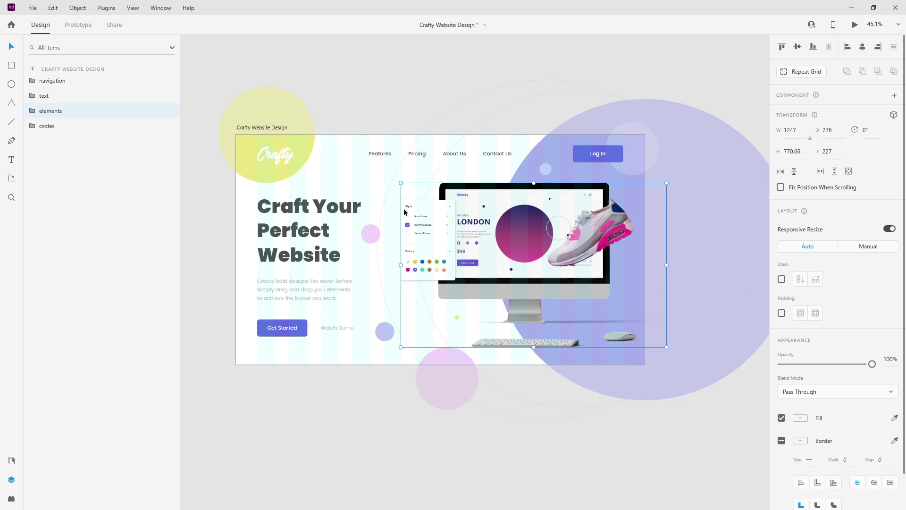
# - Move the small pink circle to X 547, Y 421 and the small purple one to X 627, Y 896 with 60% opacity
pyautogui.doubleClick(375, 233)
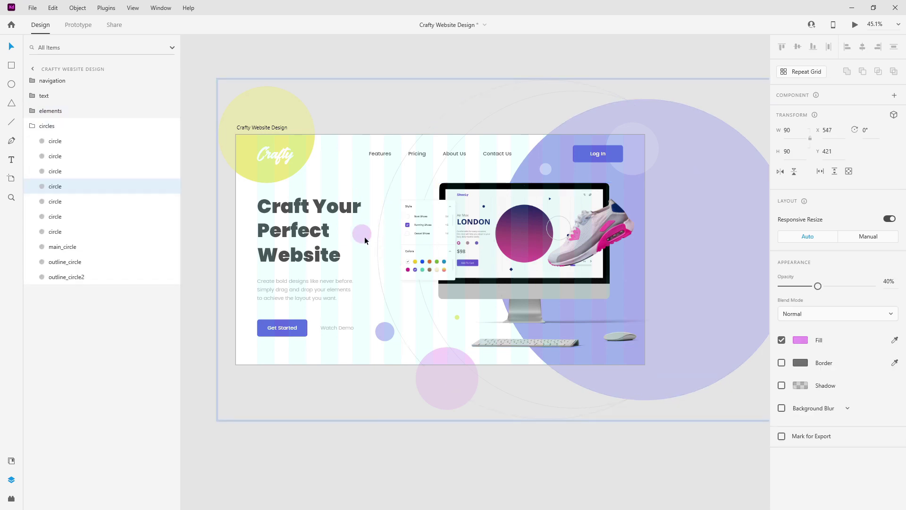
pyautogui.click(388, 333)
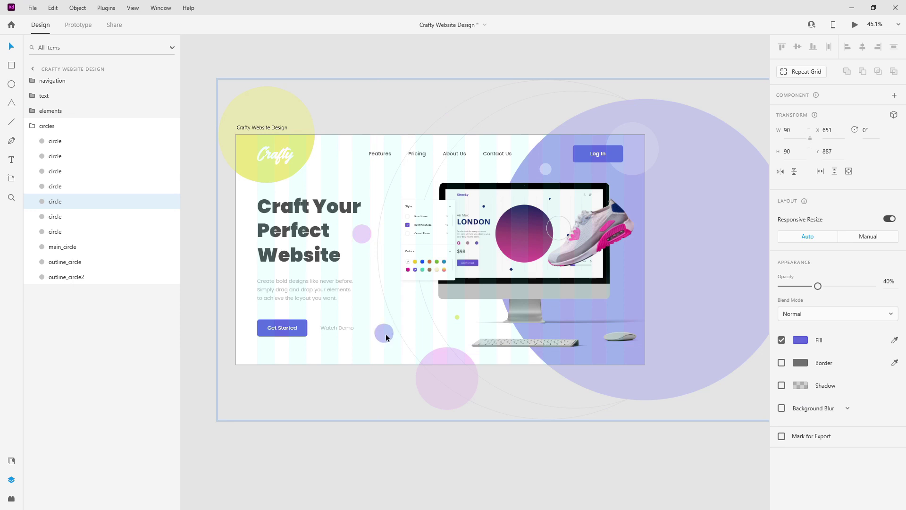
pyautogui.press('6')
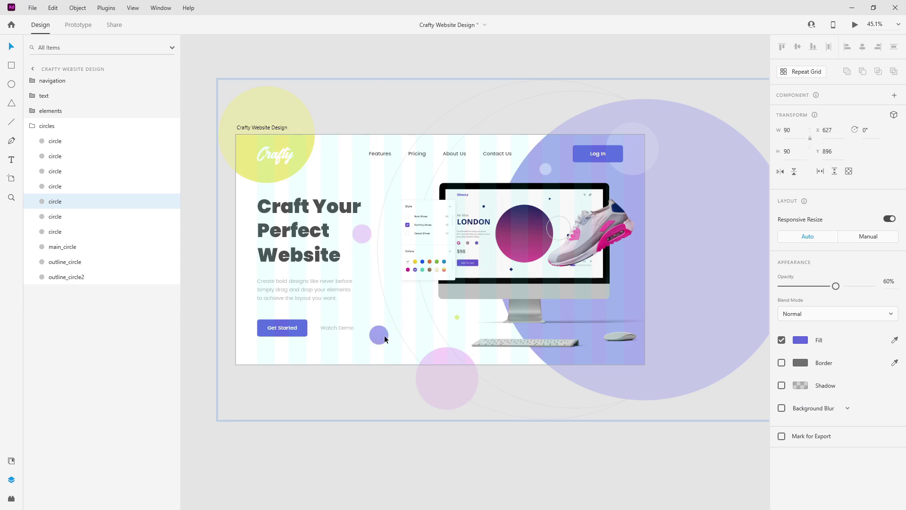
# - Set the small purple circle's opacity to 87% and resize the small pink circle to 54 by 54 at X 565, Y 439
pyautogui.press('0')
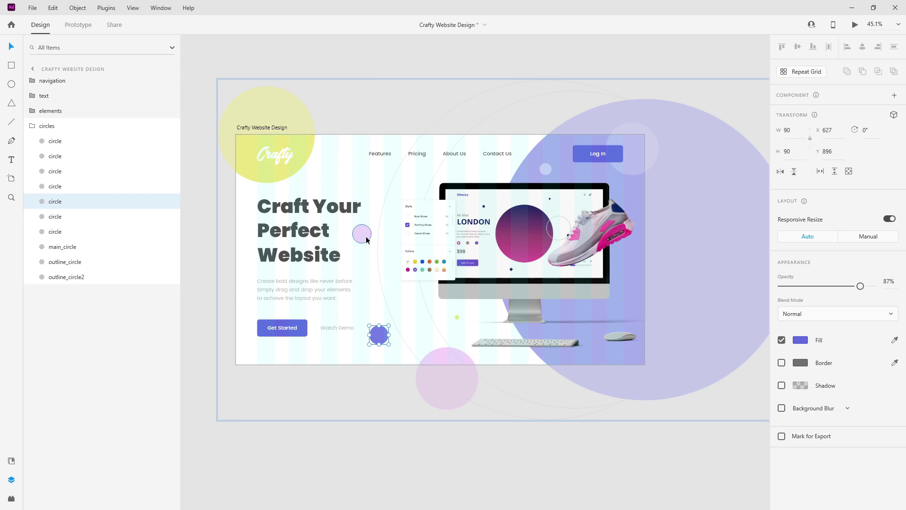
pyautogui.click(369, 239)
pyautogui.moveTo(371, 242); pyautogui.dragTo(370, 238)
pyautogui.hotkey('ctrl', 'z')
pyautogui.scroll(5, 337, 230)
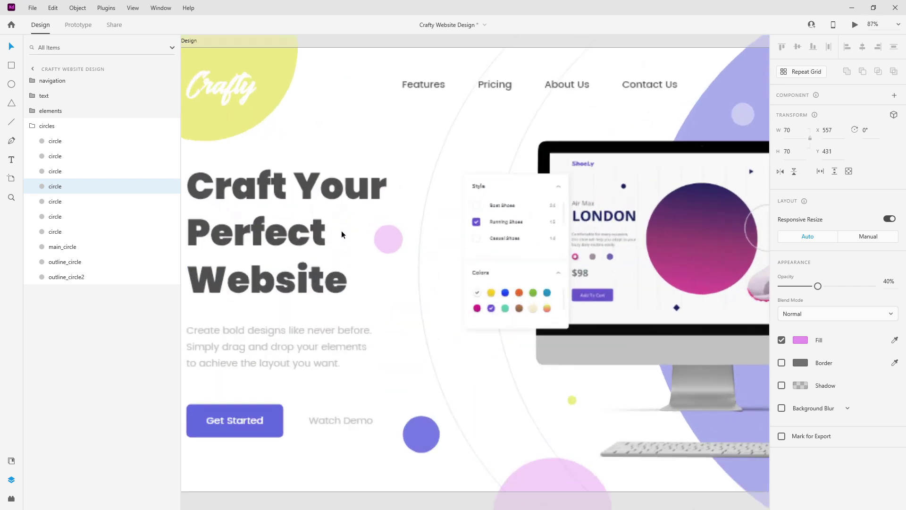
pyautogui.moveTo(504, 286); pyautogui.dragTo(497, 277)
pyautogui.scroll(-5, 364, 262)
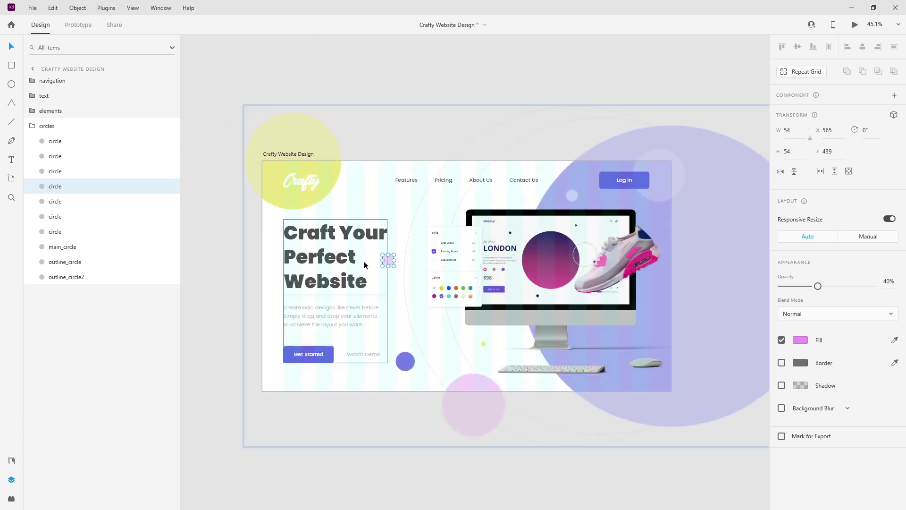
pyautogui.click(350, 44)
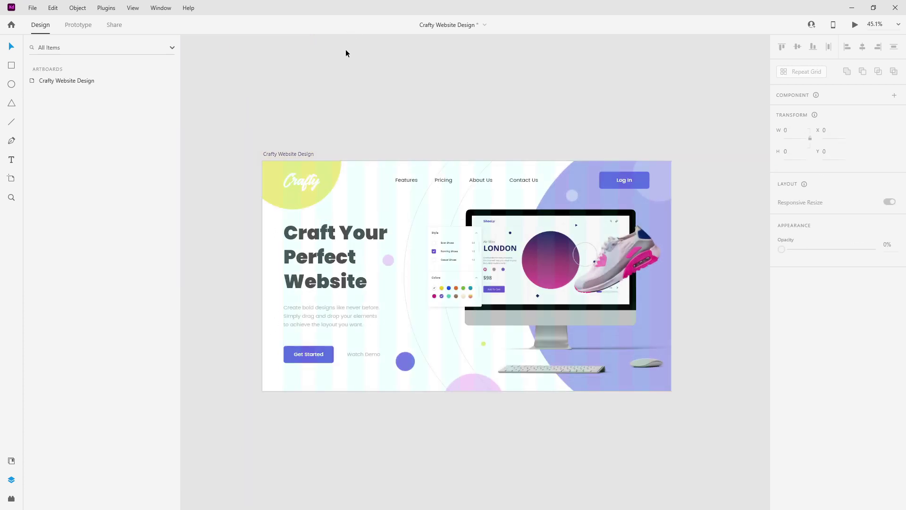
# - Save the document and duplicate the Crafty Website Design artboard
pyautogui.scroll(-3, 209, 110)
pyautogui.click(263, 135)
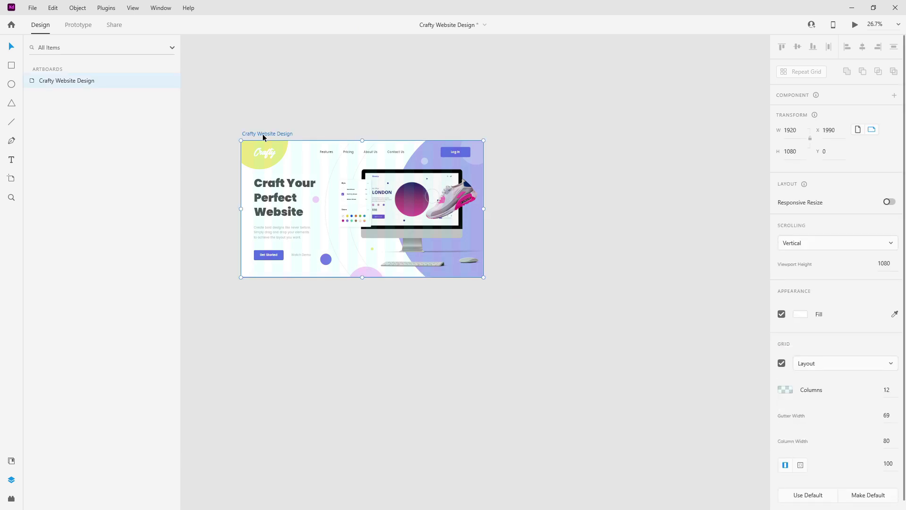
pyautogui.hotkey('ctrl', 's')
pyautogui.hotkey('ctrl', 'd')
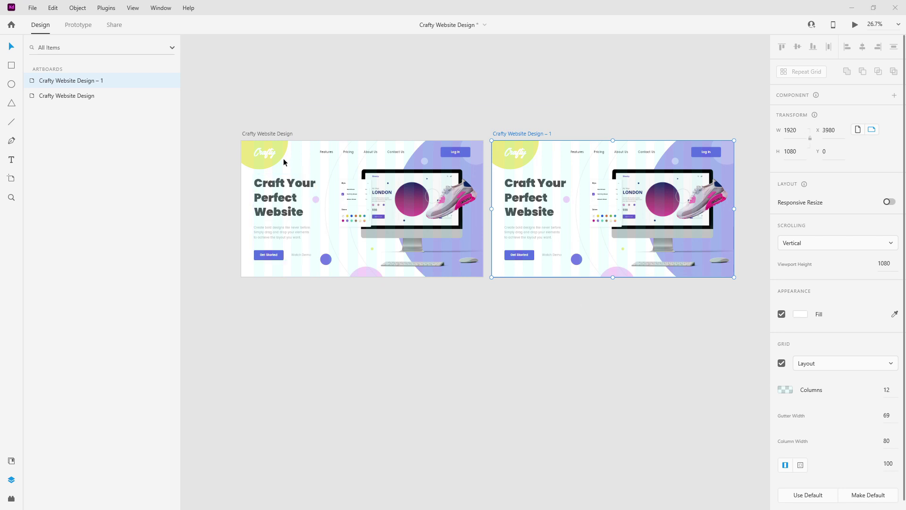
# - Move the logo on the original artboard straight up to Y -66 and set its opacity to 0%
pyautogui.scroll(5, 283, 157)
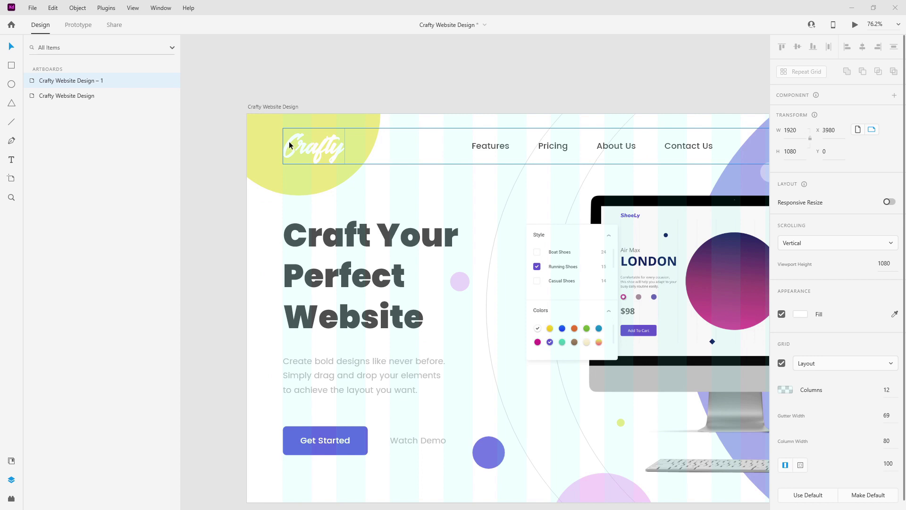
pyautogui.scroll(-4, 289, 141)
pyautogui.doubleClick(299, 146)
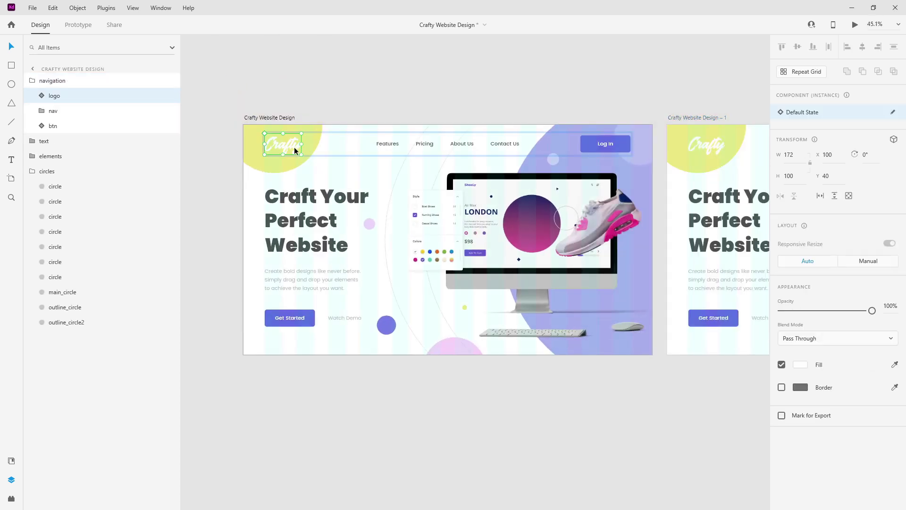
pyautogui.moveTo(293, 146); pyautogui.dragTo(293, 124)
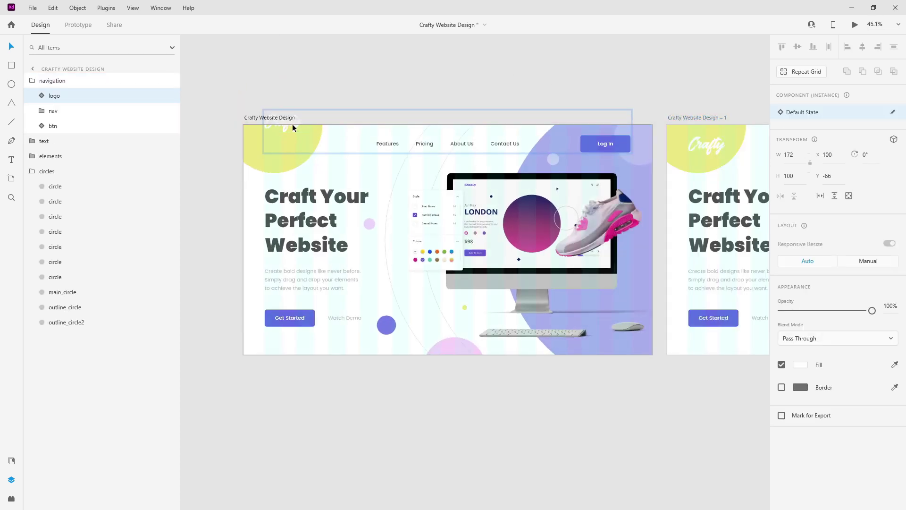
pyautogui.press('0')
pyautogui.press('0')
# - Set the nav links' opacity to 0% and move the Log In button horizontally off the artboard to X 1935
pyautogui.click(386, 144)
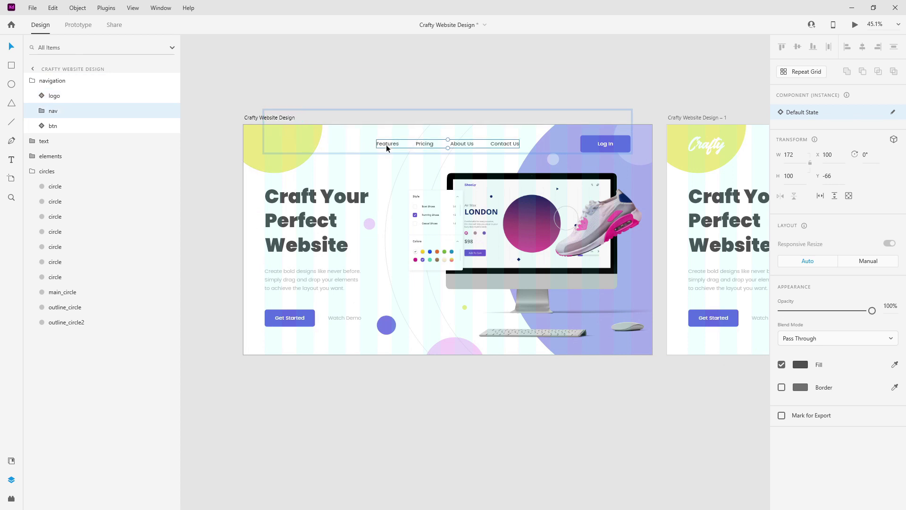
pyautogui.press('0')
pyautogui.press('0')
pyautogui.moveTo(591, 143); pyautogui.dragTo(665, 143)
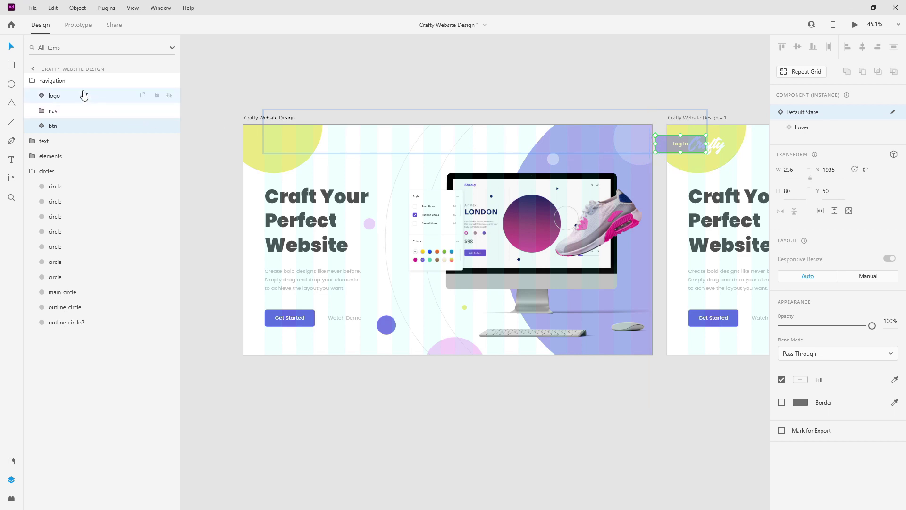
pyautogui.click(64, 82)
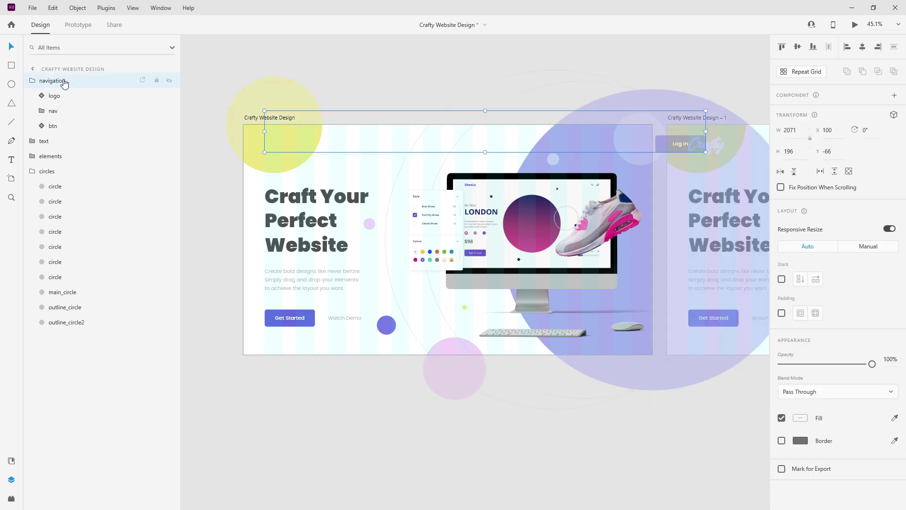
pyautogui.click(32, 81)
# - Move the large yellow circle behind the logo to X -174, Y -388 and set its opacity to 0%
pyautogui.click(261, 144)
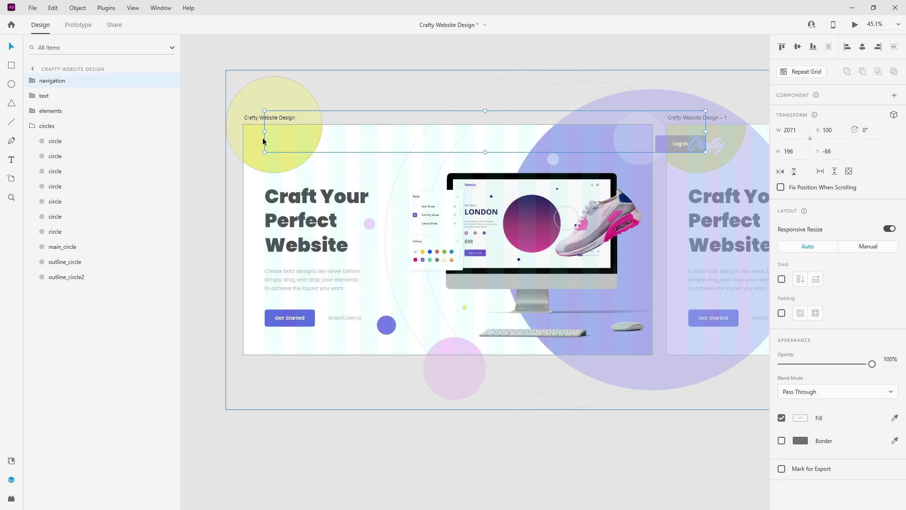
pyautogui.doubleClick(258, 155)
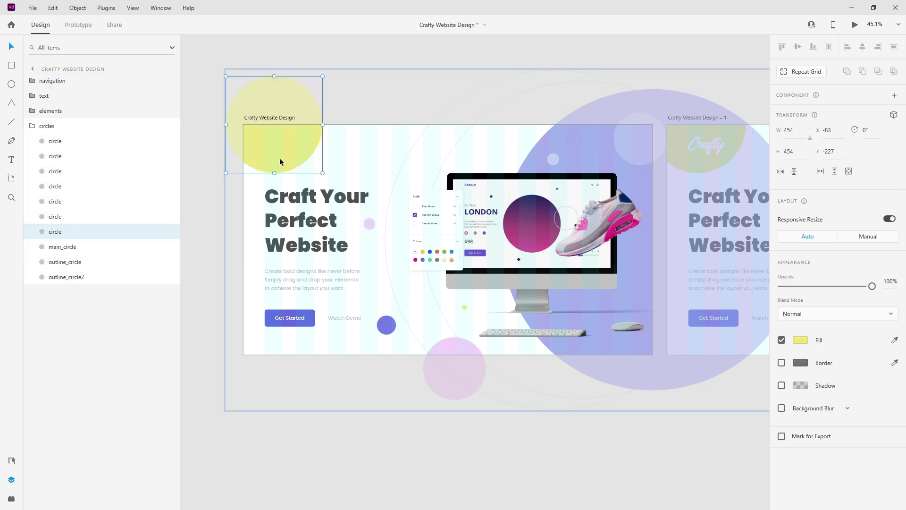
pyautogui.moveTo(281, 157); pyautogui.dragTo(251, 115)
pyautogui.moveTo(250, 108); pyautogui.dragTo(262, 125)
pyautogui.press('0')
pyautogui.press('0')
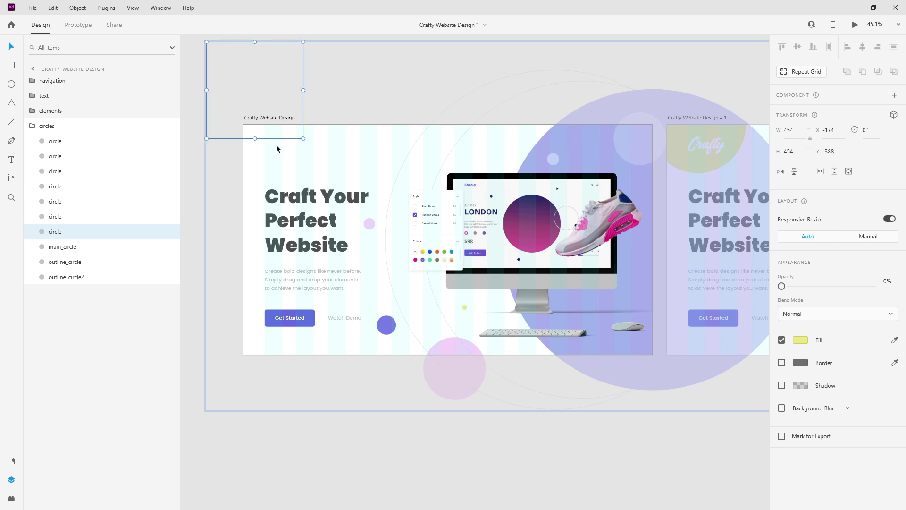
# - Shift the Craft Your Perfect Website heading down to Y 363 and set its opacity to 0%
pyautogui.doubleClick(317, 208)
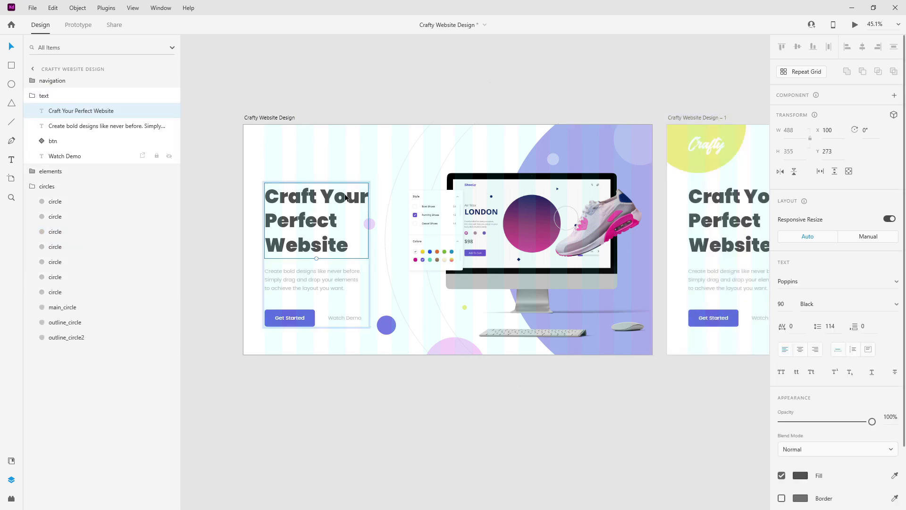
pyautogui.hotkey('shift', 'Down')
pyautogui.hotkey('shift', 'Down')
pyautogui.hotkey('shift', 'Down')
pyautogui.hotkey('shift', 'Down')
pyautogui.hotkey('shift', 'Down')
pyautogui.hotkey('shift', 'Down')
pyautogui.hotkey('shift', 'Down')
pyautogui.hotkey('shift', 'Down')
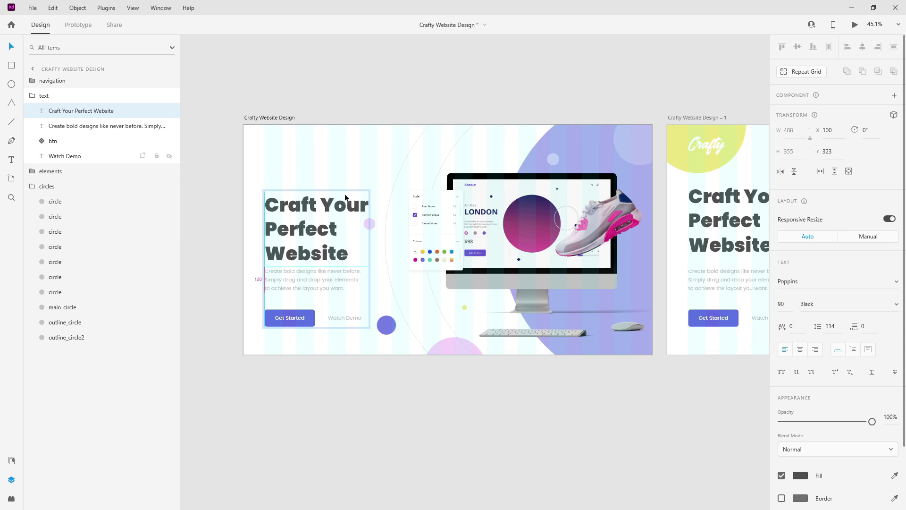
pyautogui.hotkey('shift', 'Down')
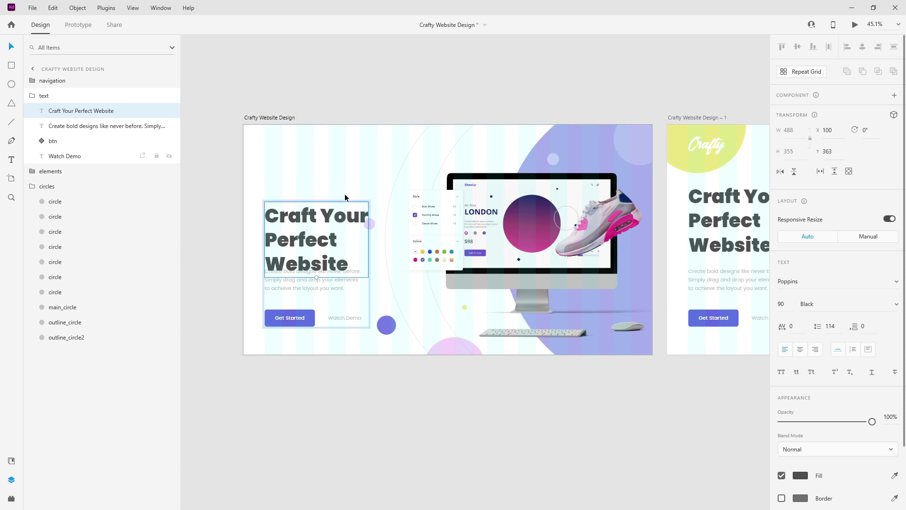
pyautogui.press('0')
pyautogui.press('0')
# - Shift the description paragraph down to Y 738 and set its opacity to 0%
pyautogui.click(330, 286)
pyautogui.hotkey('shift', 'Down')
pyautogui.hotkey('shift', 'Down')
pyautogui.hotkey('shift', 'Down')
pyautogui.hotkey('shift', 'Down')
pyautogui.hotkey('shift', 'Down')
pyautogui.hotkey('shift', 'Down')
pyautogui.press('0')
pyautogui.press('0')
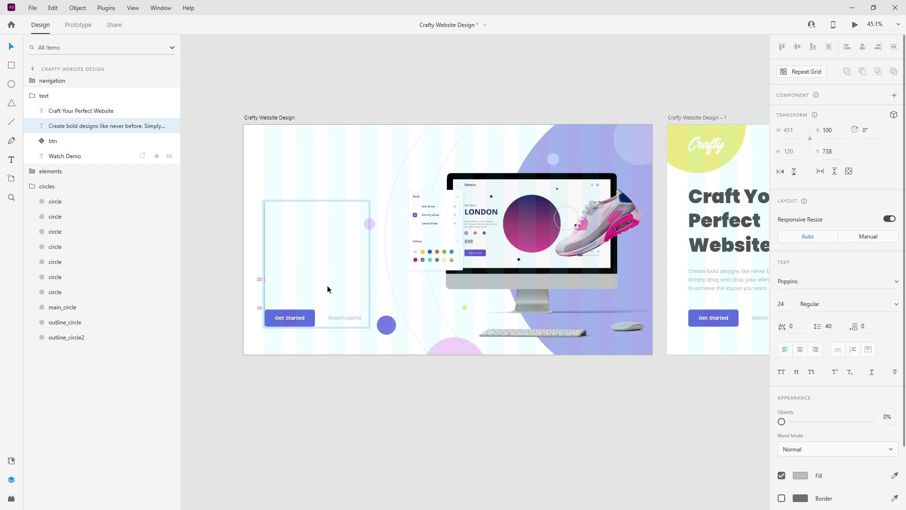
# - Move the Get Started button straight down below the artboard to Y 1090 and set its opacity to 0%
pyautogui.moveTo(295, 319); pyautogui.dragTo(295, 369)
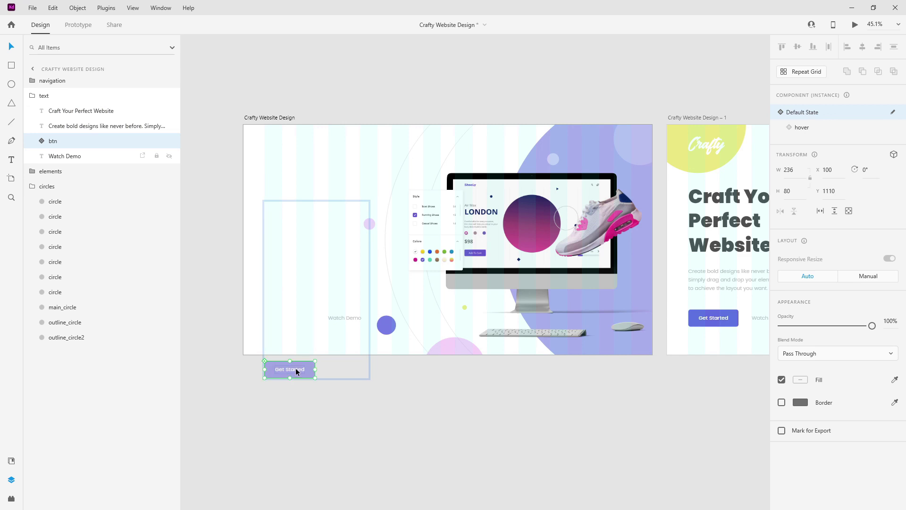
pyautogui.hotkey('shift', 'Up')
pyautogui.hotkey('shift', 'Up')
pyautogui.press('0')
pyautogui.press('0')
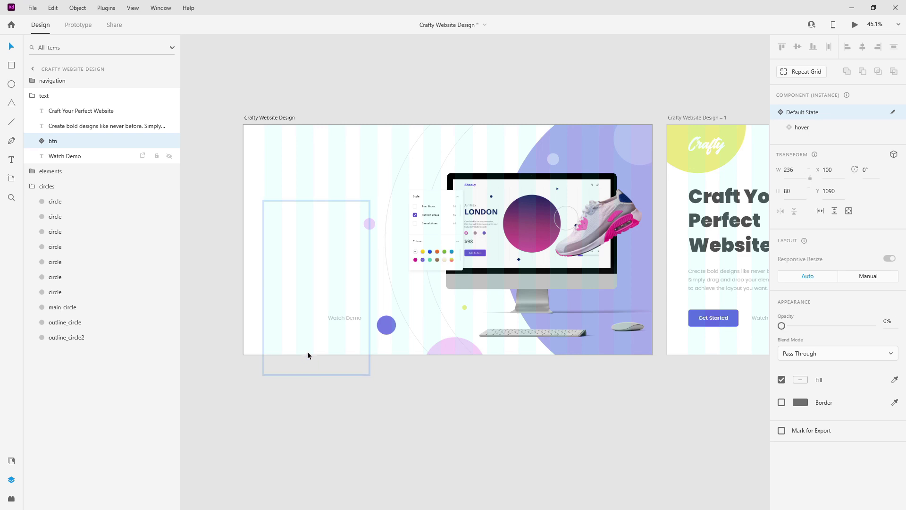
# - Move the Watch Demo text horizontally to X 471 and set its opacity to 0%
pyautogui.click(345, 319)
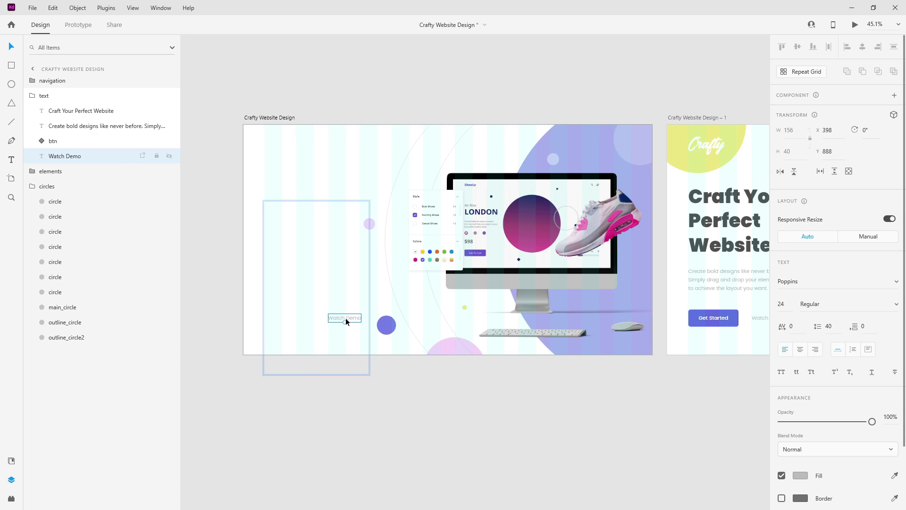
pyautogui.moveTo(347, 319); pyautogui.dragTo(358, 317)
pyautogui.press('0')
pyautogui.press('0')
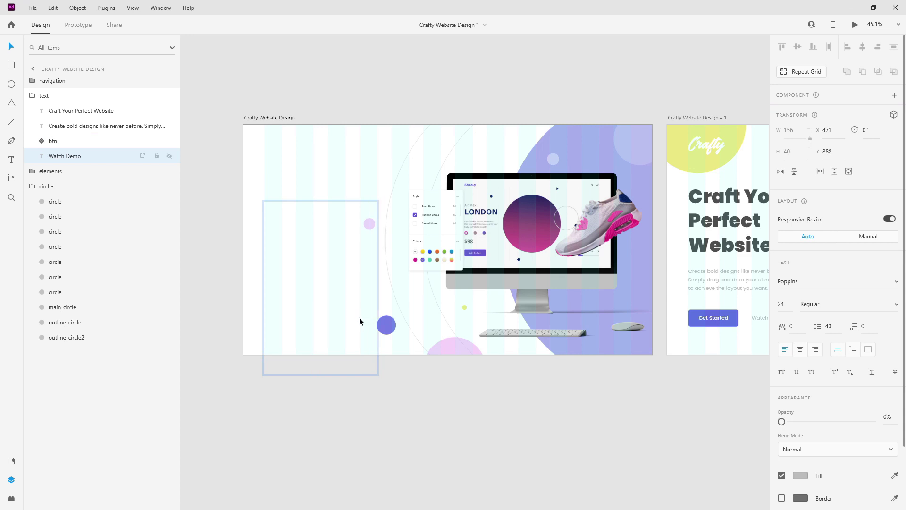
# - Move the filter_card within the elements group to X 521, Y 264 and set its opacity to 0%
pyautogui.click(436, 202)
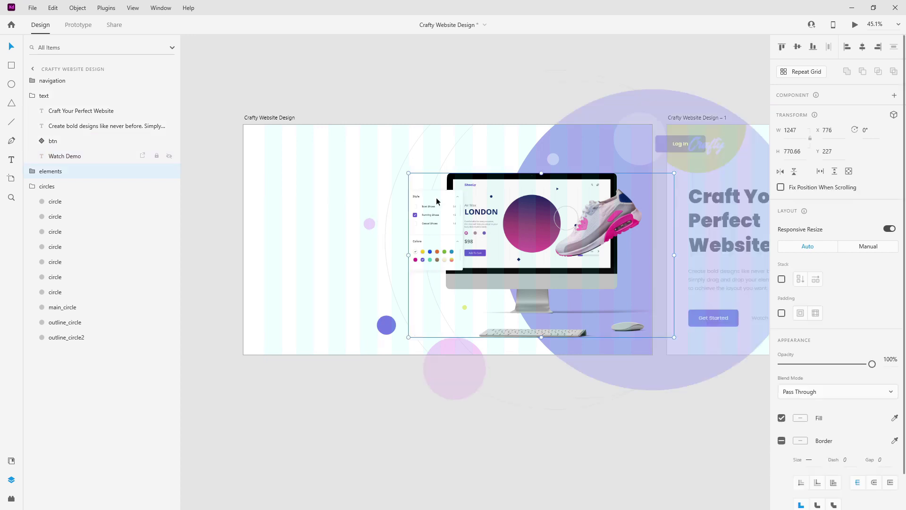
pyautogui.doubleClick(446, 226)
pyautogui.moveTo(450, 227); pyautogui.dragTo(396, 214)
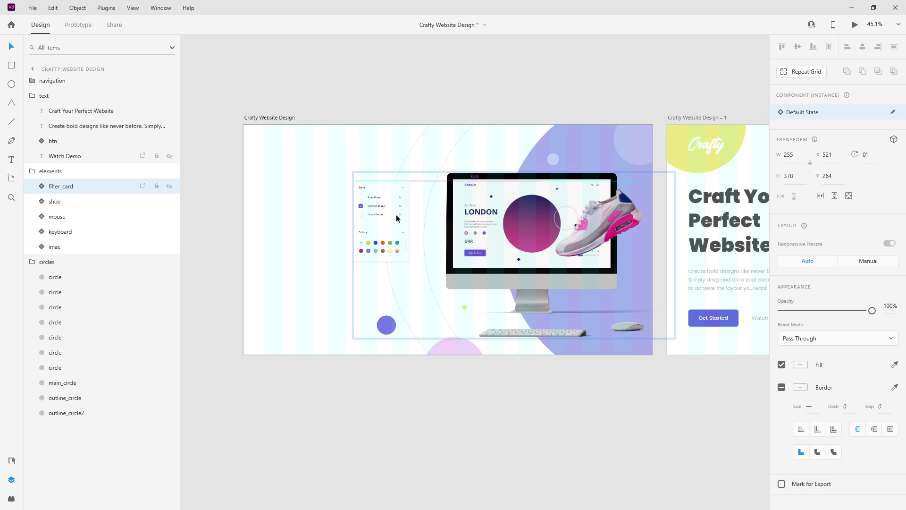
pyautogui.press('0')
pyautogui.press('0')
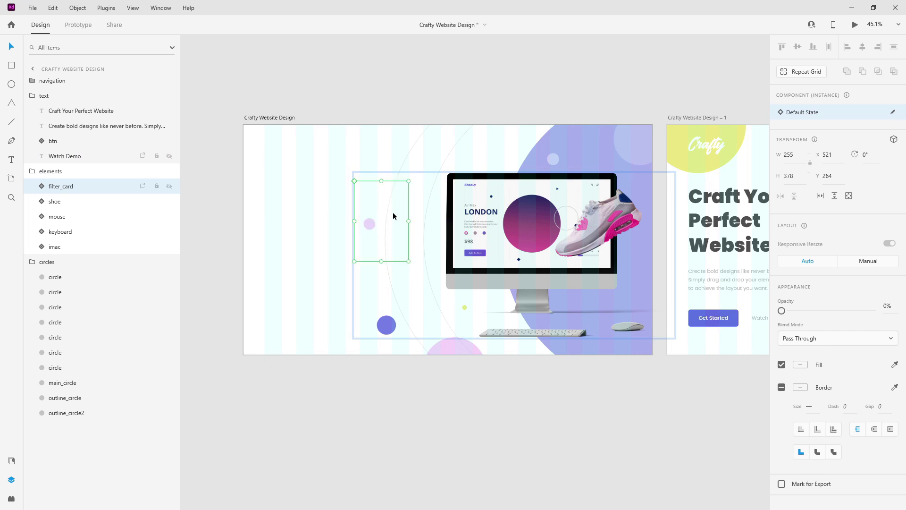
# - Move the shoe horizontally off the artboard to X 1855, keeping it at Y 264
pyautogui.click(488, 273)
pyautogui.click(641, 222)
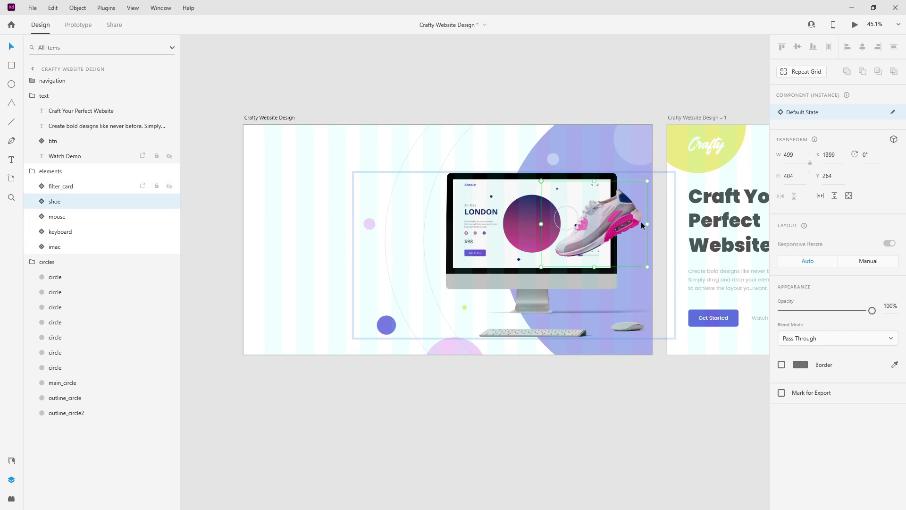
pyautogui.scroll(5, 622, 194)
pyautogui.scroll(-4, 593, 262)
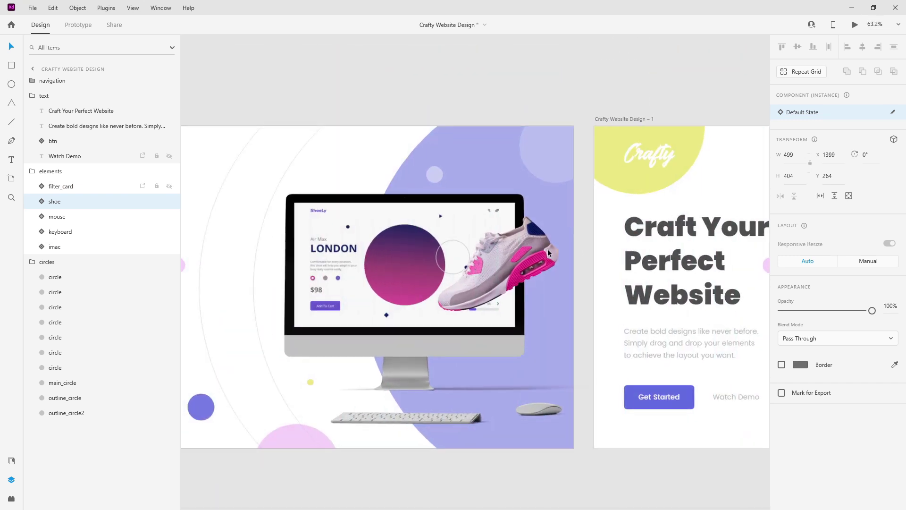
pyautogui.scroll(4, 548, 249)
pyautogui.moveTo(431, 309); pyautogui.dragTo(629, 298)
pyautogui.scroll(4, 590, 330)
pyautogui.scroll(4, 591, 335)
pyautogui.moveTo(545, 350); pyautogui.dragTo(618, 341)
pyautogui.scroll(-8, 565, 296)
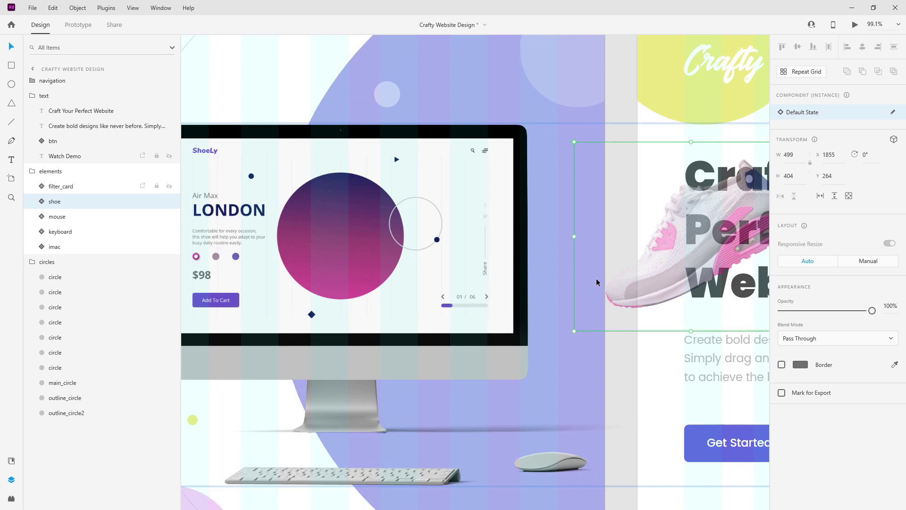
# - Move the imac horizontally off the artboard to X 1914.82, keeping it at Y 227
pyautogui.click(489, 361)
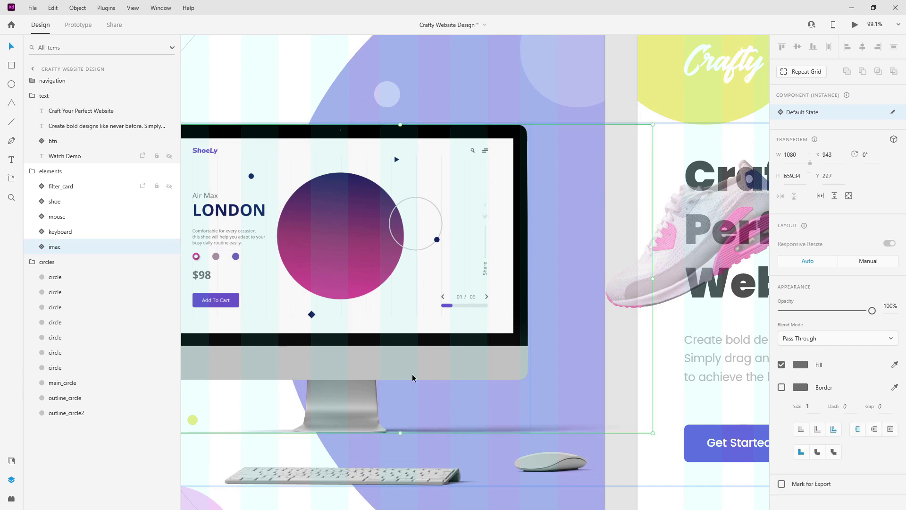
pyautogui.scroll(-2, 529, 351)
pyautogui.moveTo(291, 363); pyautogui.dragTo(639, 348)
pyautogui.press('Right')
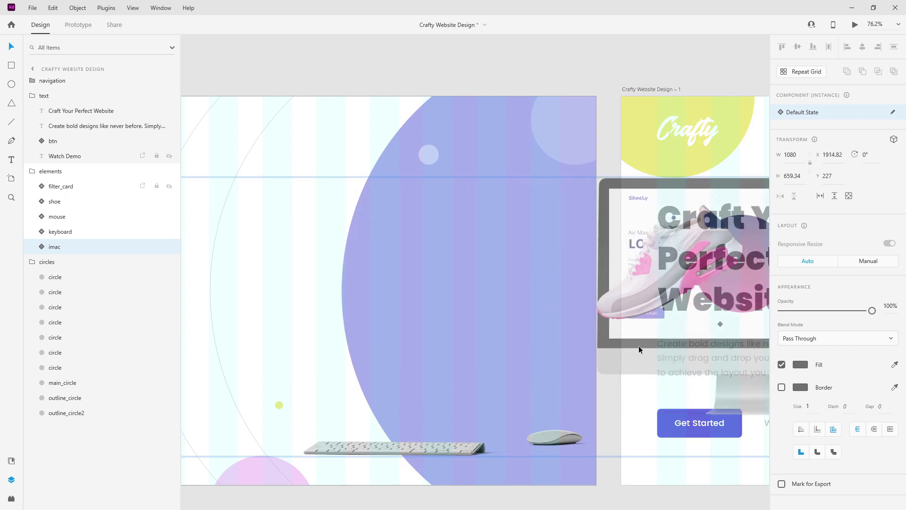
# - Turn off the layout grid on the original Crafty Website Design artboard
pyautogui.scroll(5, 619, 357)
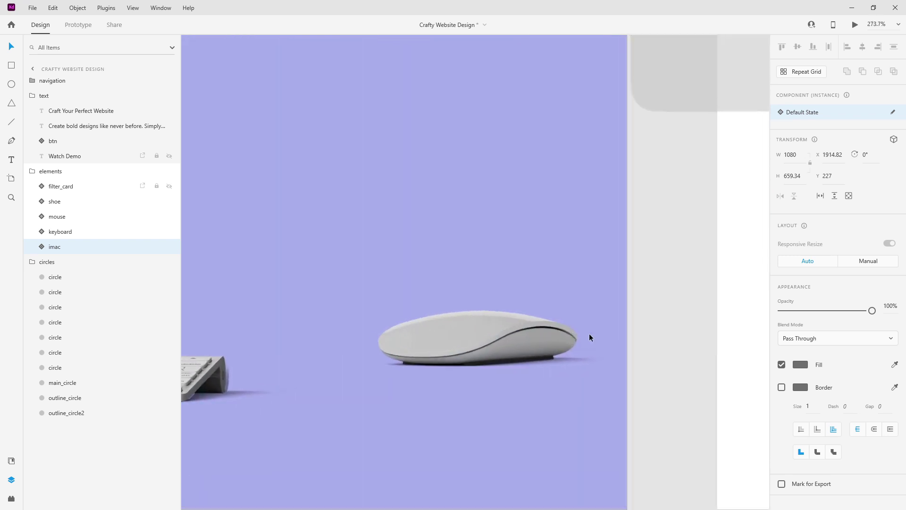
pyautogui.click(538, 334)
pyautogui.scroll(-10, 614, 332)
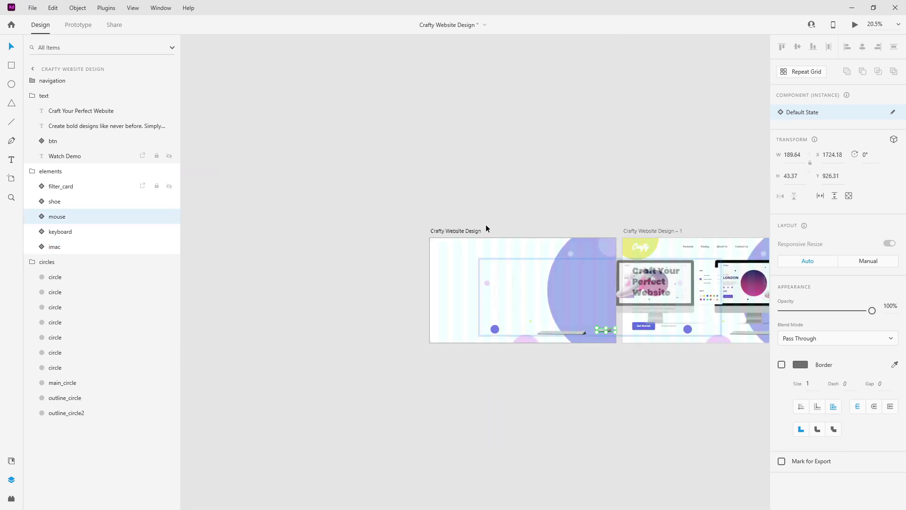
pyautogui.click(467, 230)
pyautogui.click(783, 363)
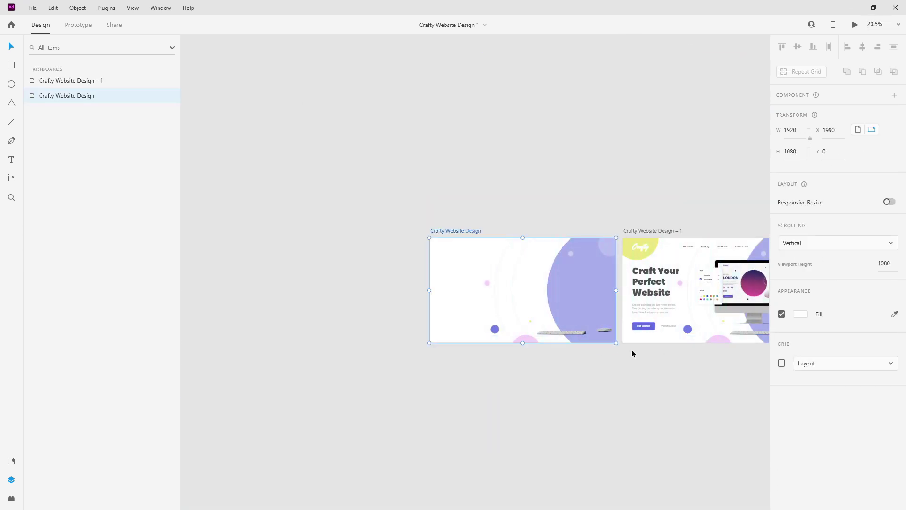
# - Move the mouse off the artboard to X 1917.18, Y 928.31
pyautogui.scroll(10, 632, 349)
pyautogui.moveTo(473, 201); pyautogui.dragTo(623, 200)
pyautogui.scroll(6, 564, 203)
pyautogui.moveTo(569, 213); pyautogui.dragTo(596, 214)
pyautogui.scroll(-6, 596, 212)
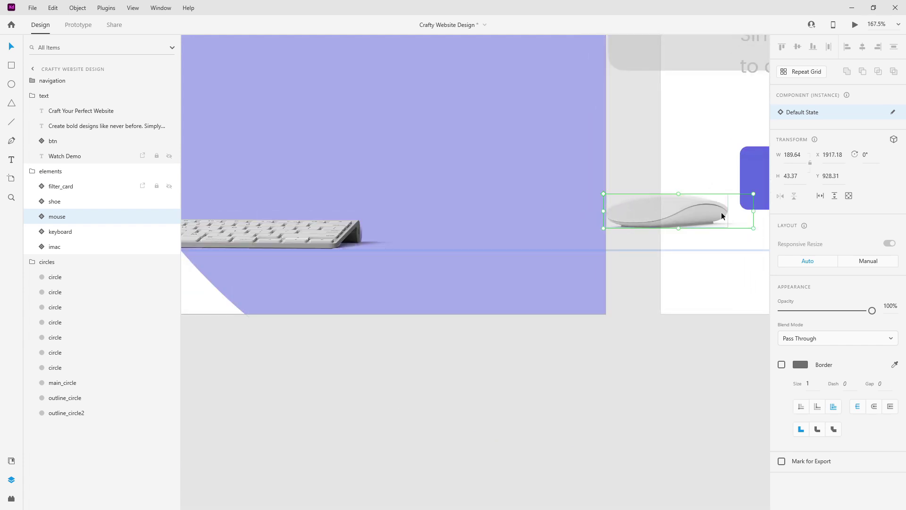
# - Raise the off-artboard mouse to Y 898.31, keeping it at X 1917.18
pyautogui.hotkey('shift', 'Up')
pyautogui.hotkey('shift', 'Up')
pyautogui.hotkey('shift', 'Up')
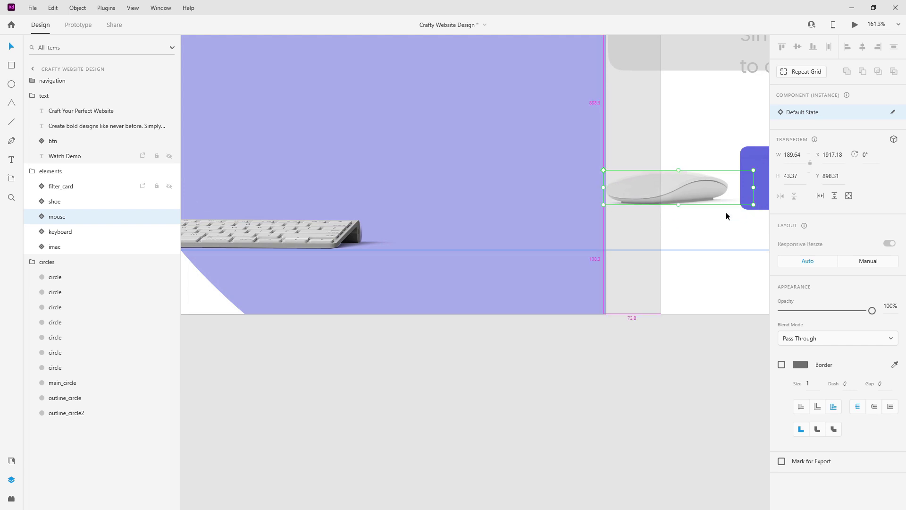
# - Move the keyboard just below the original artboard, to X 1107.84, Y 1079
pyautogui.scroll(-3, 414, 233)
pyautogui.moveTo(323, 223); pyautogui.dragTo(304, 267)
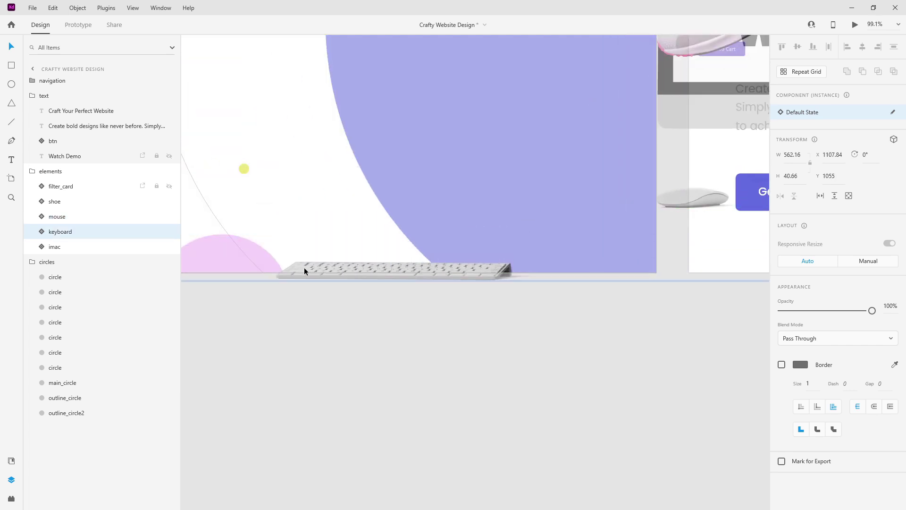
pyautogui.scroll(7, 304, 267)
pyautogui.scroll(1, 401, 273)
pyautogui.hotkey('shift', 'Down')
pyautogui.hotkey('shift', 'Down')
pyautogui.press('Down')
pyautogui.press('Down')
pyautogui.press('Down')
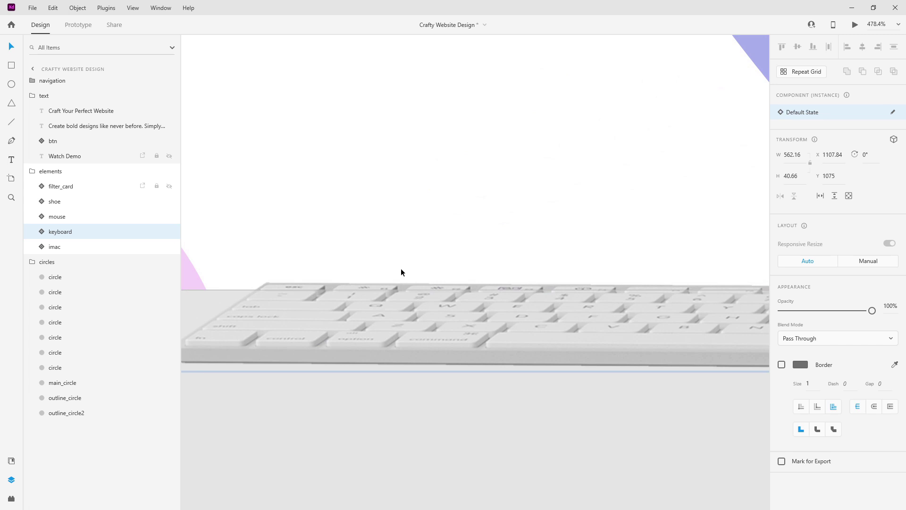
pyautogui.press('Down')
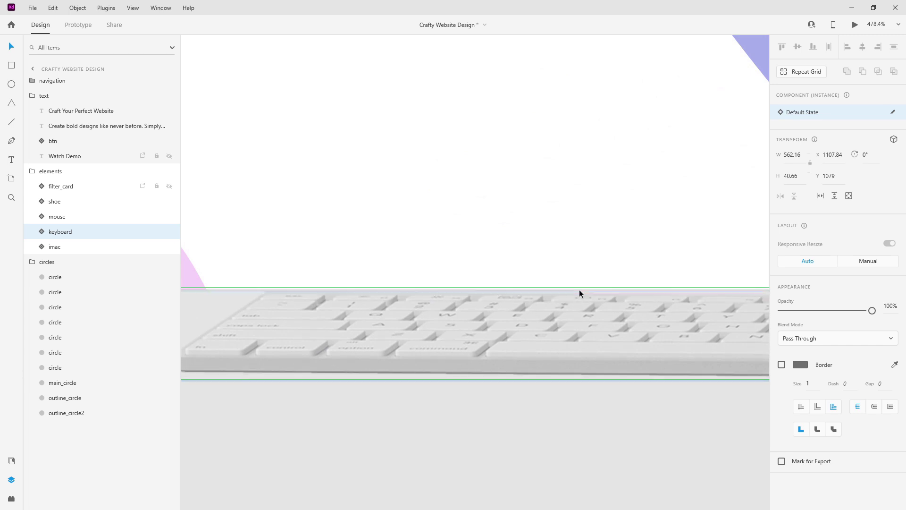
# - Move the large pink circle below the original artboard, and the purple circle below it to about X 619, Y 1138
pyautogui.scroll(-15, 579, 290)
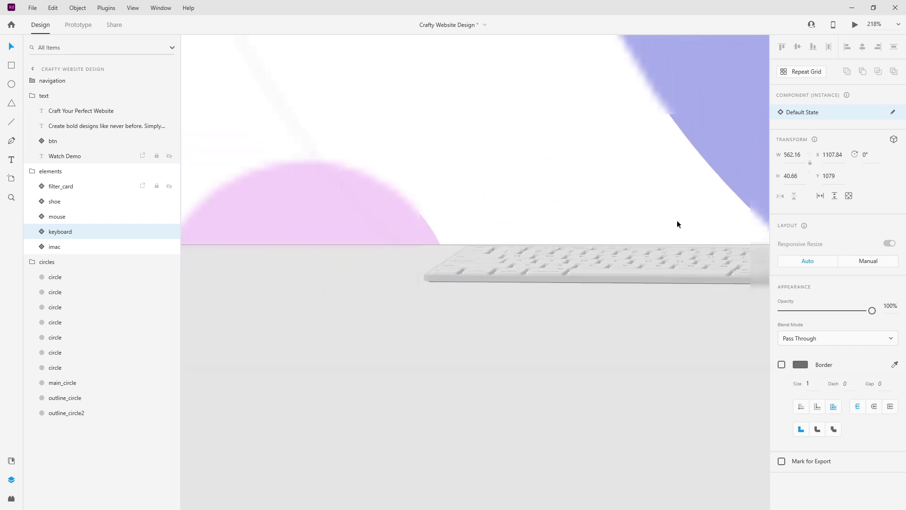
pyautogui.scroll(3, 471, 198)
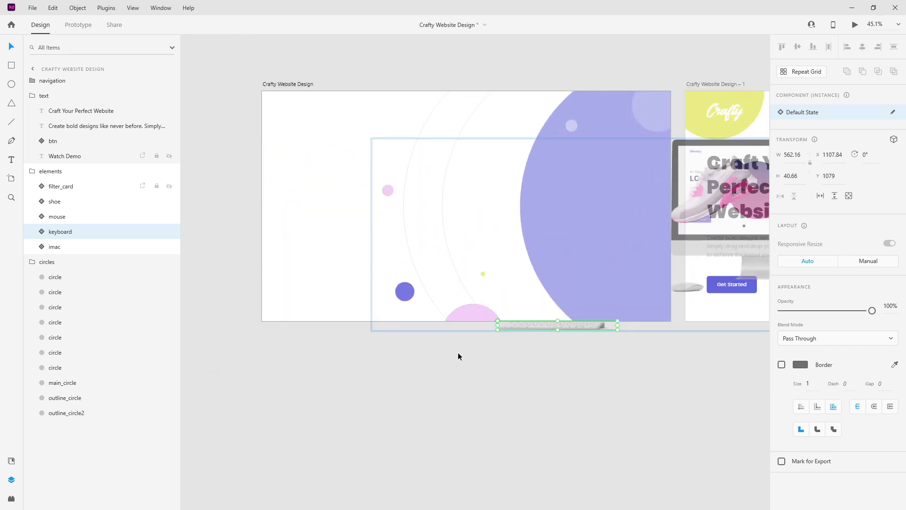
pyautogui.click(473, 315)
pyautogui.doubleClick(472, 312)
pyautogui.moveTo(465, 313); pyautogui.dragTo(532, 348)
pyautogui.moveTo(405, 291); pyautogui.dragTo(409, 349)
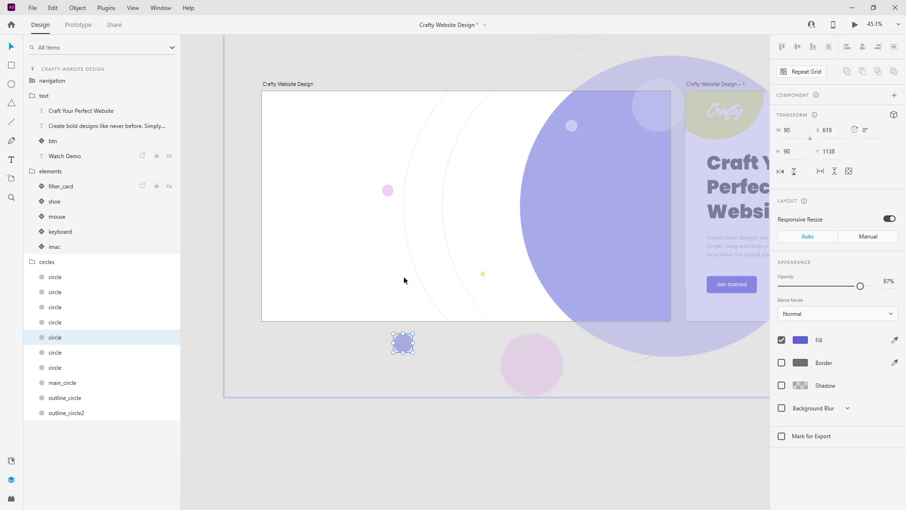
# - Move the small pink circle up and to the right to X 655, Y 309, and set its opacity to 0%
pyautogui.click(387, 192)
pyautogui.click(387, 191)
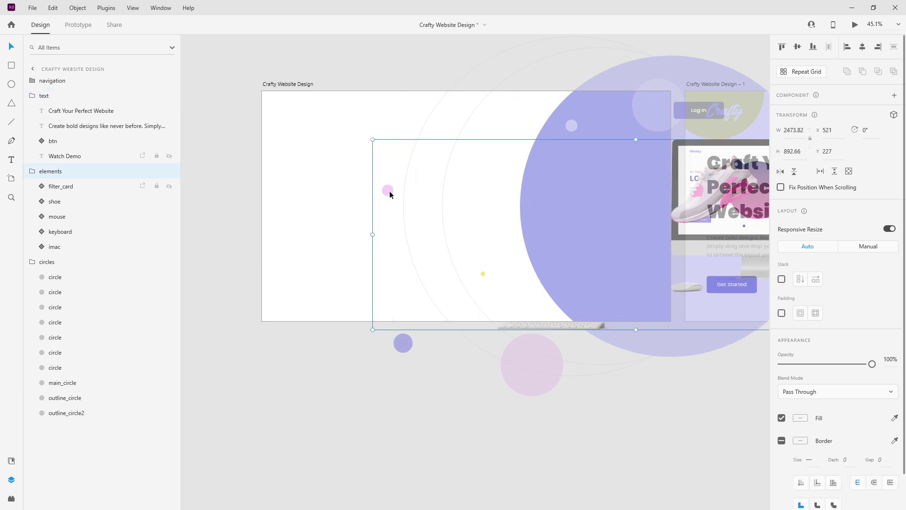
pyautogui.click(82, 279)
pyautogui.click(81, 291)
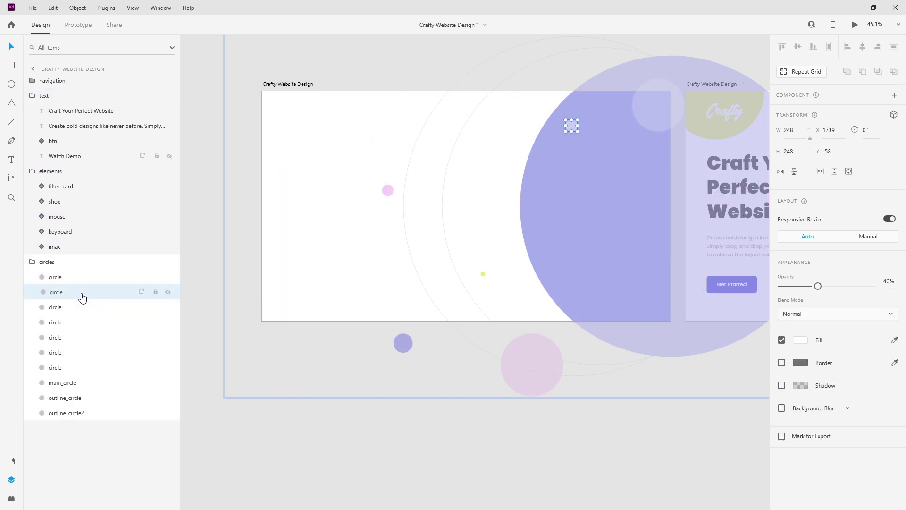
pyautogui.click(81, 307)
pyautogui.click(80, 322)
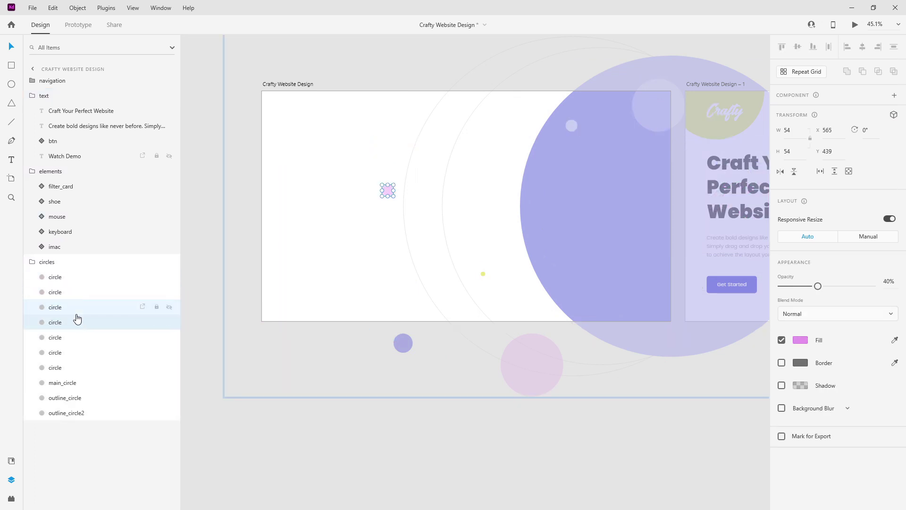
pyautogui.hotkey('shift', 'Right')
pyautogui.hotkey('shift', 'Right')
pyautogui.hotkey('shift', 'Right')
pyautogui.hotkey('shift', 'Right')
pyautogui.hotkey('shift', 'Up')
pyautogui.hotkey('shift', 'Up')
pyautogui.hotkey('shift', 'Up')
pyautogui.hotkey('shift', 'Up')
pyautogui.hotkey('shift', 'Up')
pyautogui.hotkey('shift', 'Up')
pyautogui.hotkey('shift', 'Up')
pyautogui.hotkey('shift', 'Right')
pyautogui.hotkey('shift', 'Right')
pyautogui.hotkey('shift', 'Right')
pyautogui.hotkey('shift', 'Right')
pyautogui.hotkey('shift', 'Right')
pyautogui.hotkey('shift', 'Up')
pyautogui.hotkey('shift', 'Up')
pyautogui.hotkey('shift', 'Up')
pyautogui.hotkey('shift', 'Up')
pyautogui.press('0')
pyautogui.press('0')
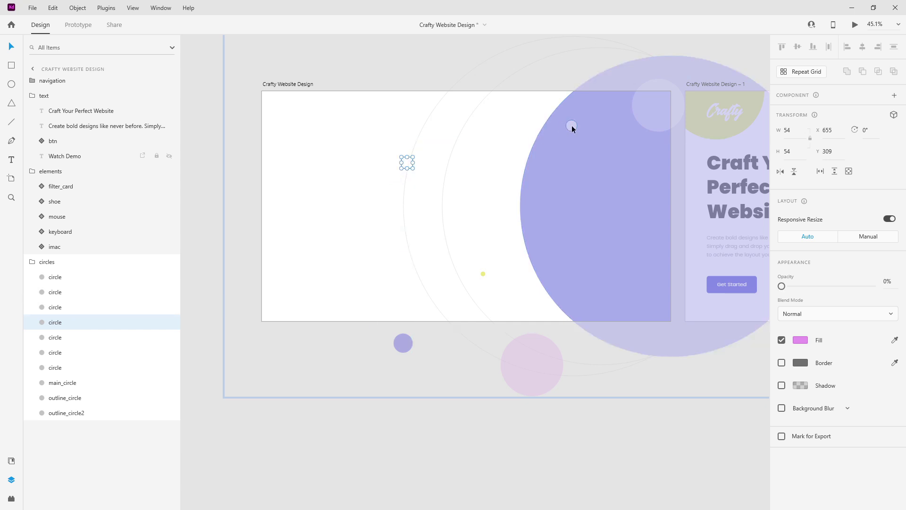
# - Lower the small yellow circle to Y 867 at X 1028 and set its opacity to 0%
pyautogui.click(483, 274)
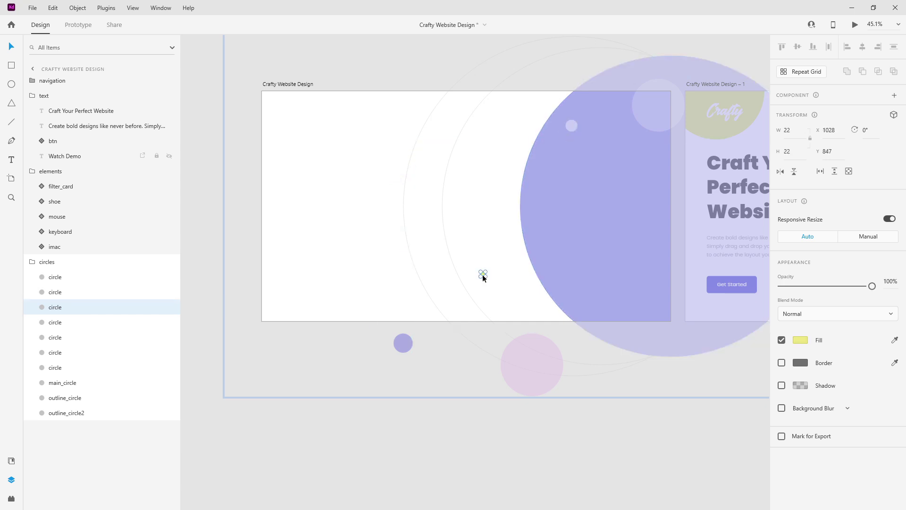
pyautogui.press('0')
pyautogui.press('0')
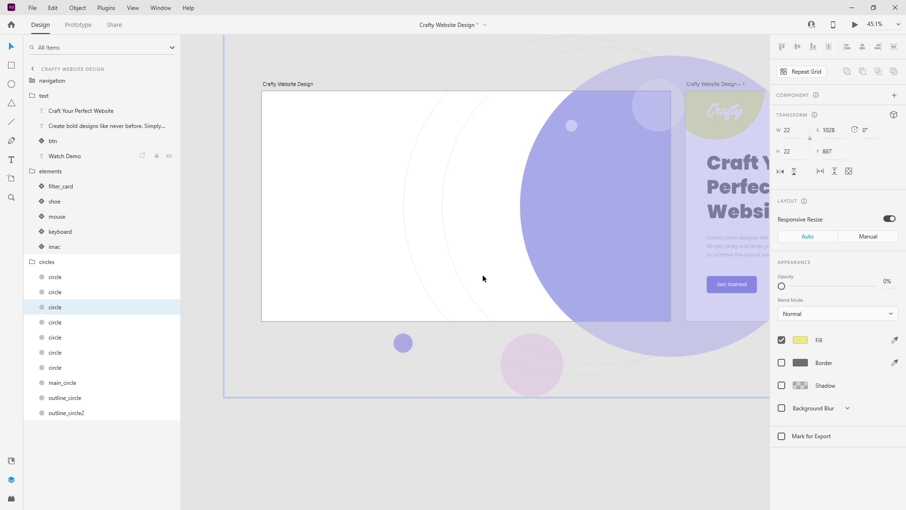
# - Move the large purple main_circle horizontally off the original artboard to X 1929, keeping it at Y -167
pyautogui.click(555, 234)
pyautogui.moveTo(554, 203); pyautogui.dragTo(707, 203)
# - Shift outline_circle and outline_circle2 together to the right until their X is 1535, keeping Y -257
pyautogui.click(65, 398)
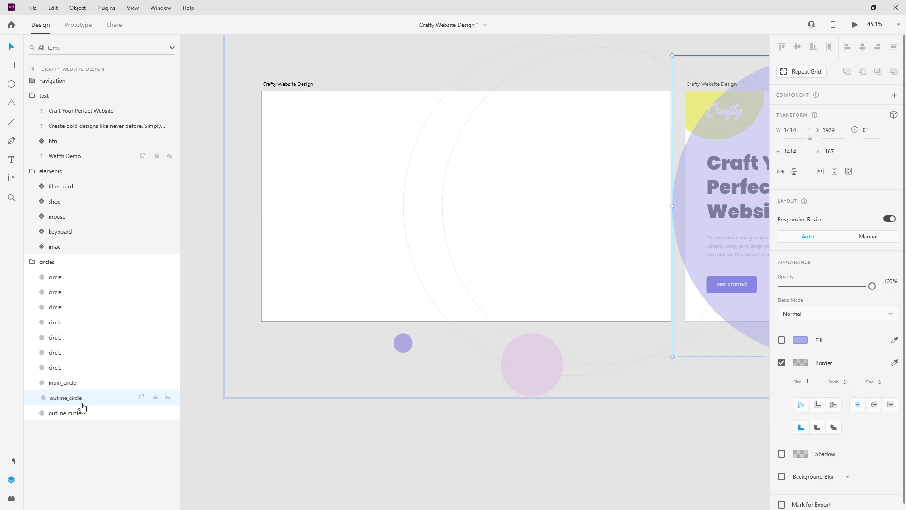
pyautogui.keyDown('shift'); pyautogui.click(67, 413); pyautogui.keyUp('shift')
pyautogui.hotkey('shift', 'Right')
pyautogui.hotkey('shift', 'Right')
pyautogui.hotkey('shift', 'Right')
pyautogui.hotkey('shift', 'Right')
pyautogui.hotkey('shift', 'Right')
pyautogui.hotkey('shift', 'Right')
pyautogui.hotkey('shift', 'Right')
pyautogui.hotkey('shift', 'Right')
pyautogui.hotkey('shift', 'Right')
pyautogui.hotkey('shift', 'Right')
pyautogui.hotkey('shift', 'Right')
pyautogui.hotkey('shift', 'Right')
pyautogui.hotkey('shift', 'Right')
pyautogui.hotkey('shift', 'Right')
pyautogui.hotkey('shift', 'Right')
pyautogui.hotkey('shift', 'Right')
pyautogui.hotkey('shift', 'Right')
pyautogui.hotkey('shift', 'Right')
pyautogui.hotkey('shift', 'Right')
pyautogui.hotkey('shift', 'Right')
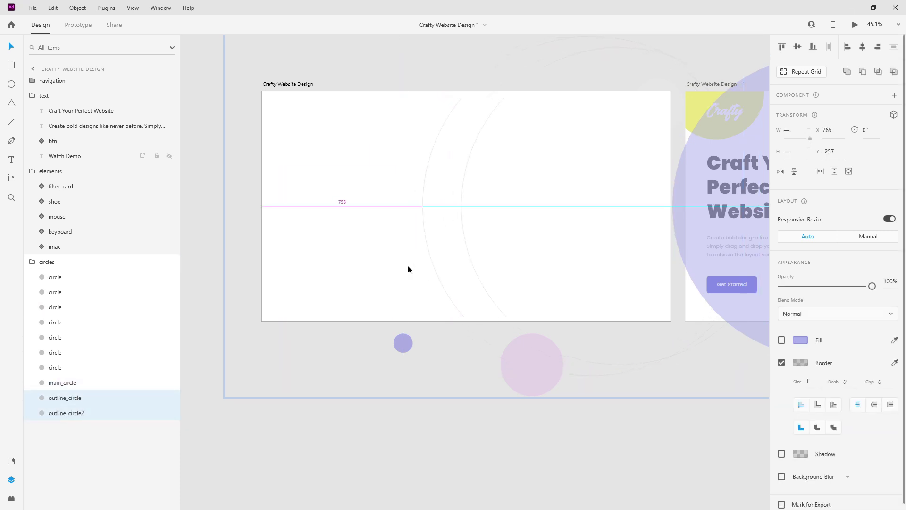
pyautogui.hotkey('shift', 'Right')
pyautogui.hotkey('shift', 'Right')
pyautogui.hotkey('shift', 'Right')
pyautogui.hotkey('shift', 'Right')
pyautogui.hotkey('shift', 'Right')
pyautogui.hotkey('shift', 'Right')
pyautogui.hotkey('shift', 'Right')
pyautogui.hotkey('shift', 'Right')
pyautogui.hotkey('shift', 'Right')
pyautogui.hotkey('shift', 'Right')
pyautogui.hotkey('shift', 'Right')
pyautogui.hotkey('shift', 'Right')
pyautogui.hotkey('shift', 'Right')
pyautogui.hotkey('shift', 'Right')
pyautogui.hotkey('shift', 'Right')
pyautogui.hotkey('shift', 'Right')
pyautogui.hotkey('shift', 'Right')
pyautogui.hotkey('shift', 'Right')
pyautogui.hotkey('shift', 'Right')
pyautogui.hotkey('shift', 'Right')
pyautogui.hotkey('shift', 'Right')
# - Scale both outline circles down about their center to about half size, clear of the original artboard, at X 1952, Y 141
pyautogui.scroll(-2, 394, 245)
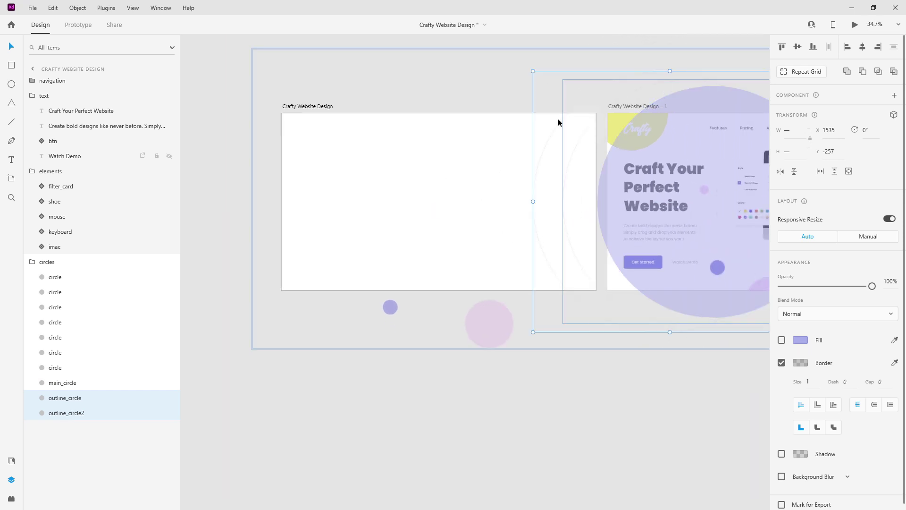
pyautogui.moveTo(532, 70); pyautogui.dragTo(591, 137)
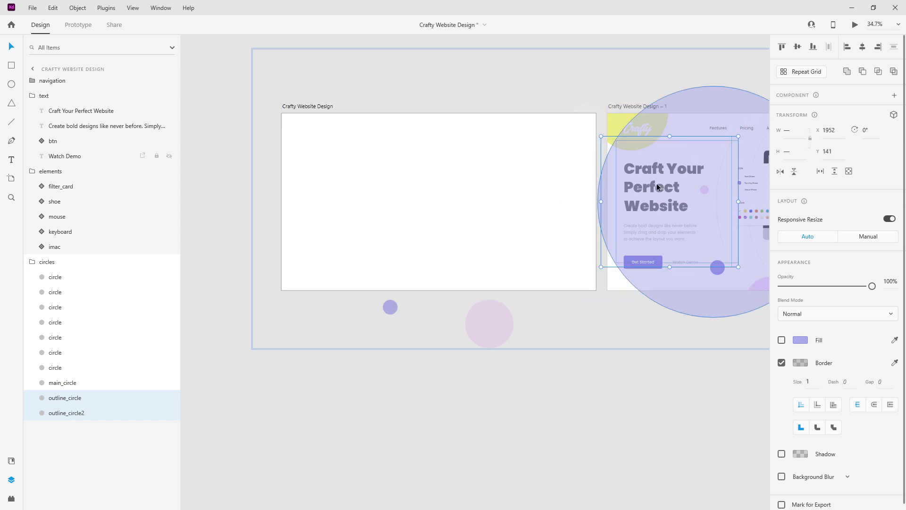
# - Collapse the circles, elements and text groups of the original artboard
pyautogui.scroll(-2, 712, 180)
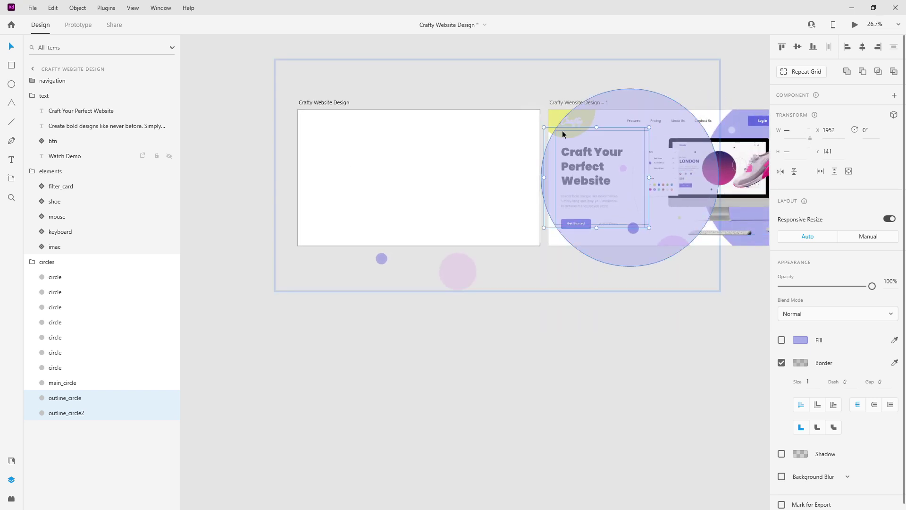
pyautogui.click(18, 266)
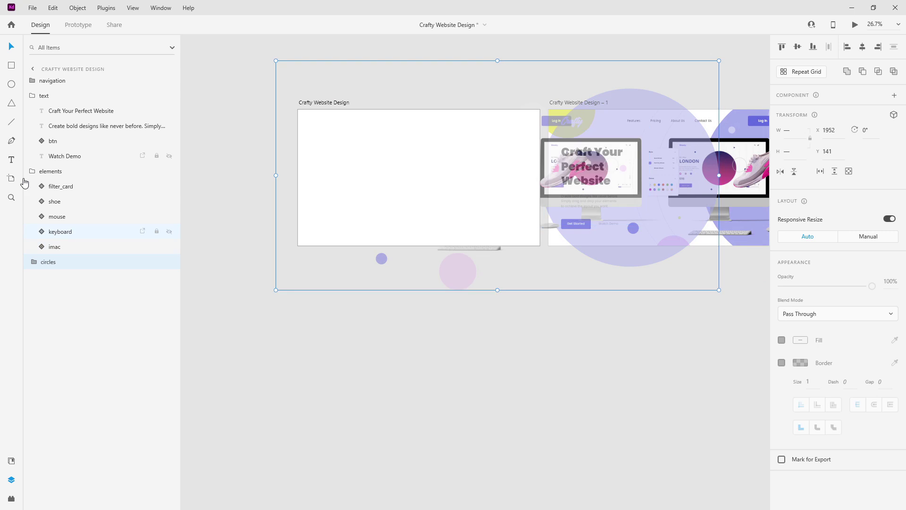
pyautogui.click(30, 171)
pyautogui.click(33, 96)
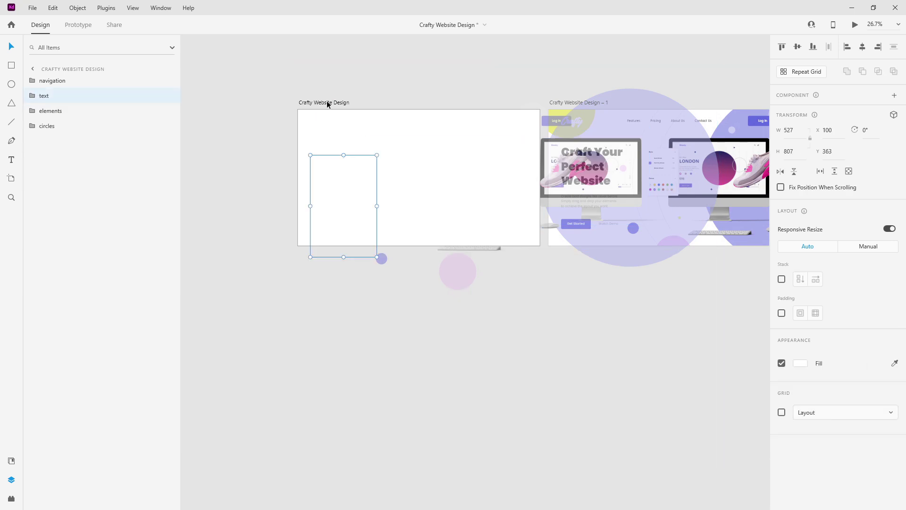
# - Link the Crafty Website Design artboard to Crafty Website Design – 1 with a tap-triggered Auto-Animate action
pyautogui.click(326, 101)
pyautogui.scroll(-2, 189, 172)
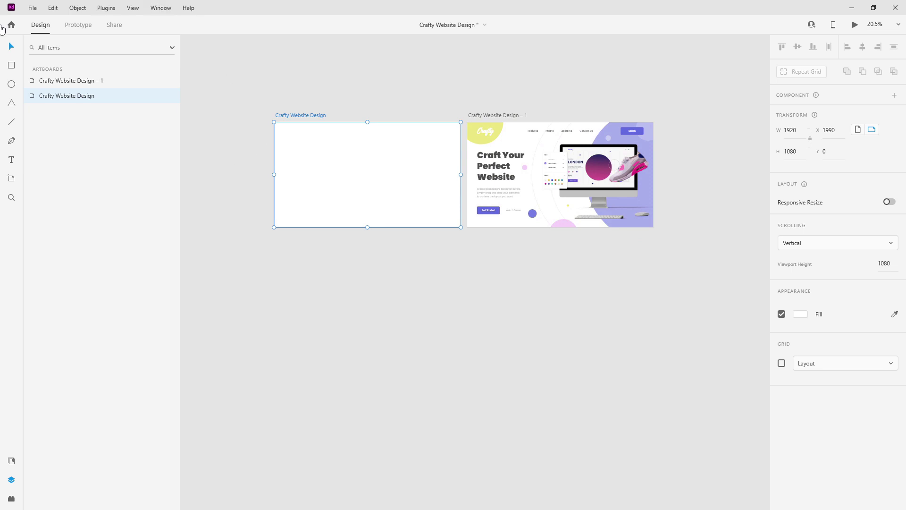
pyautogui.click(78, 32)
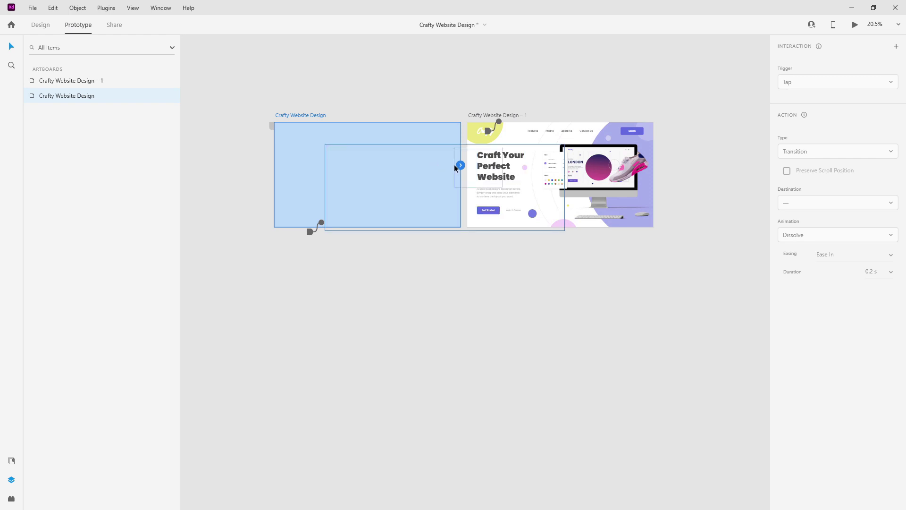
pyautogui.moveTo(462, 169); pyautogui.dragTo(506, 189)
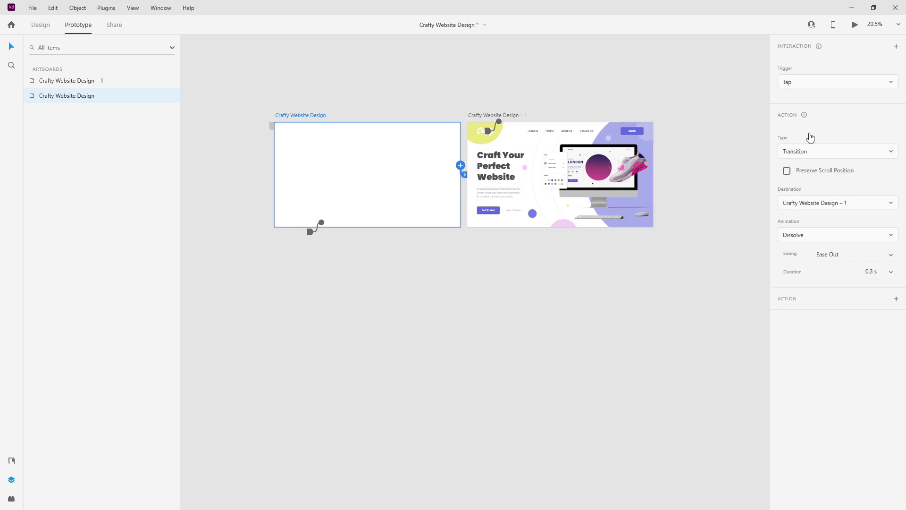
pyautogui.click(812, 152)
pyautogui.click(809, 170)
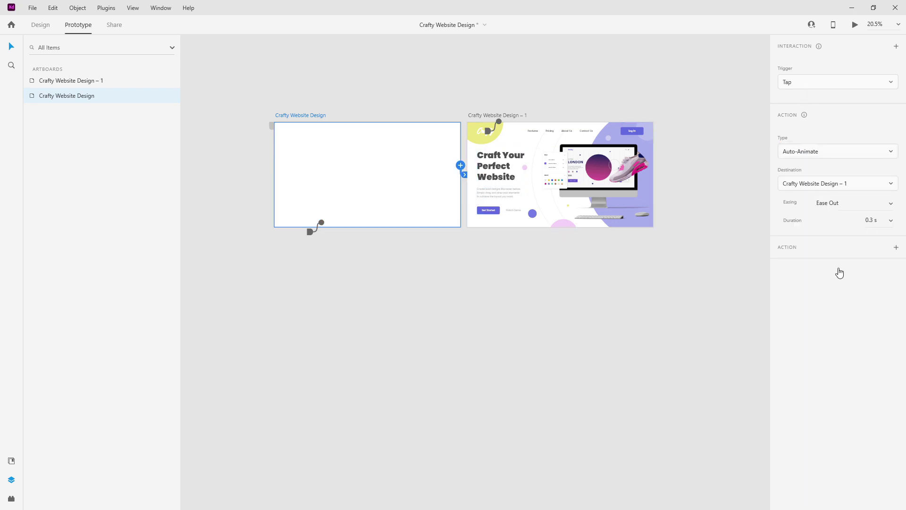
# - Set the Auto-Animate easing to Ease In-Out and its duration to 5 s
pyautogui.click(891, 208)
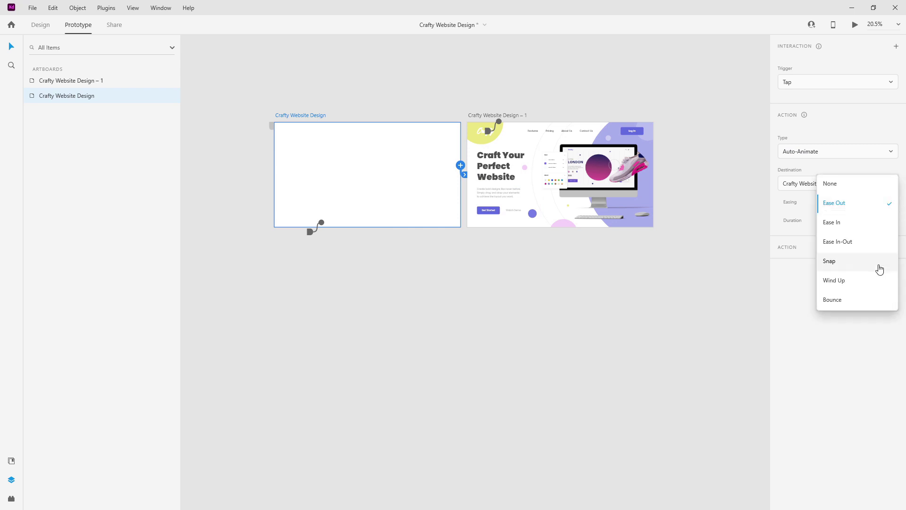
pyautogui.click(866, 243)
pyautogui.click(882, 220)
pyautogui.write('5')
pyautogui.press('Return')
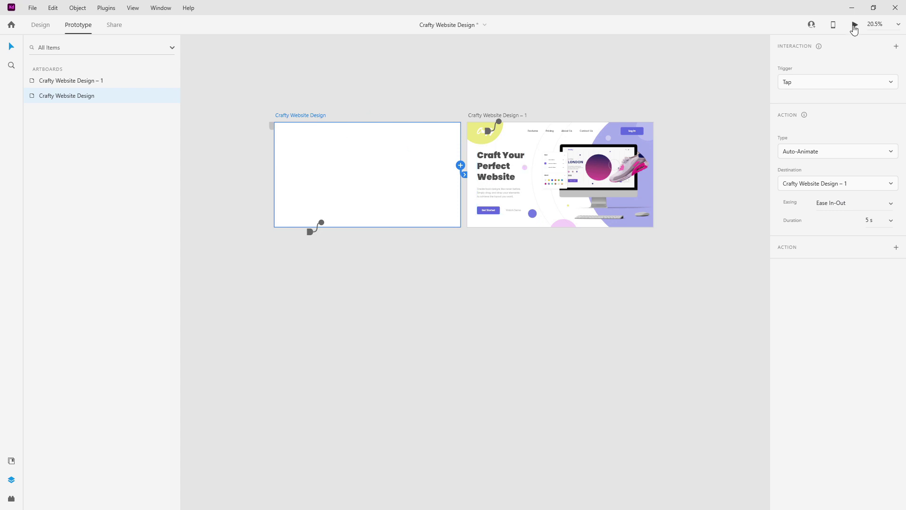
# - Play the prototype in a maximized preview to check the landing page animation, and close the preview
pyautogui.click(855, 25)
pyautogui.doubleClick(810, 17)
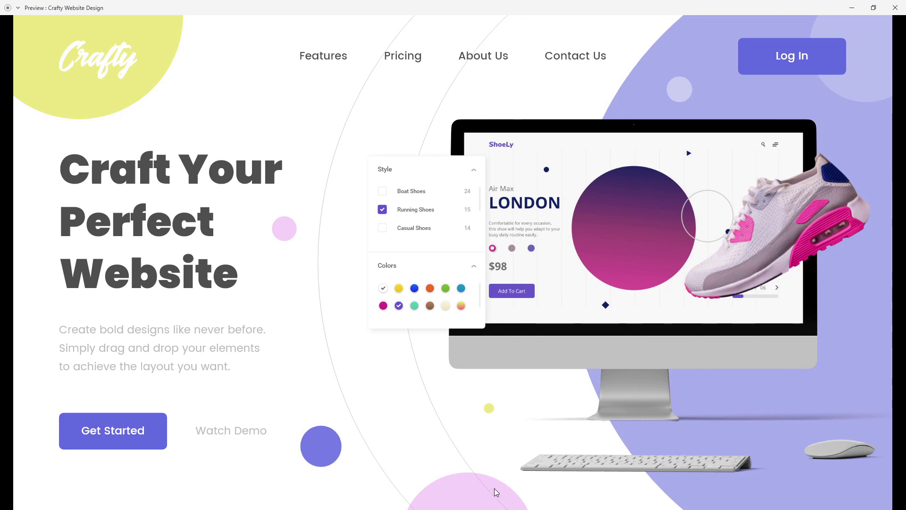
pyautogui.click(895, 8)
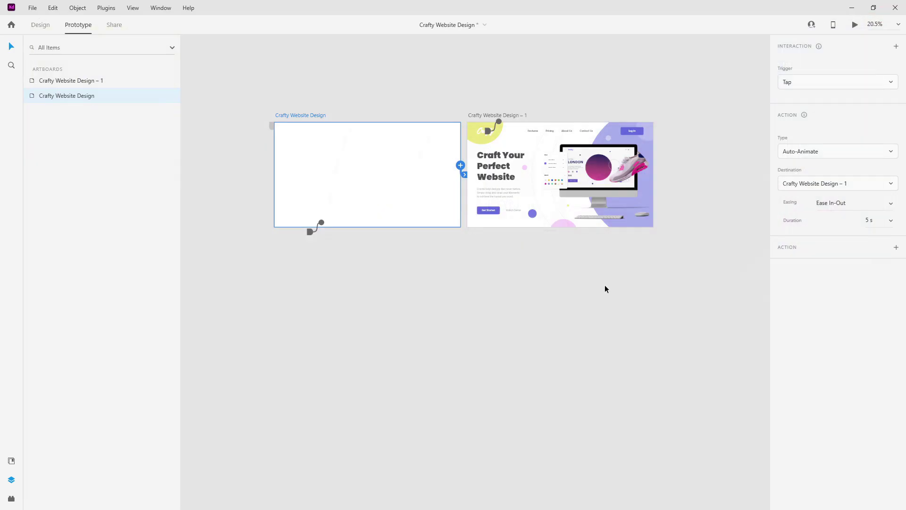
# - Set the opacity of the large pink circle at the lower edge of Crafty Website Design – 1 to 100%
pyautogui.doubleClick(566, 226)
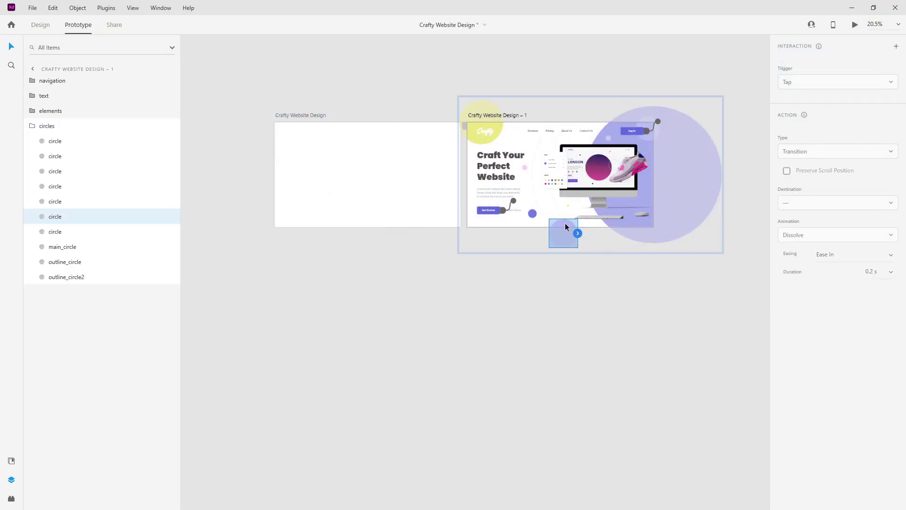
pyautogui.click(40, 25)
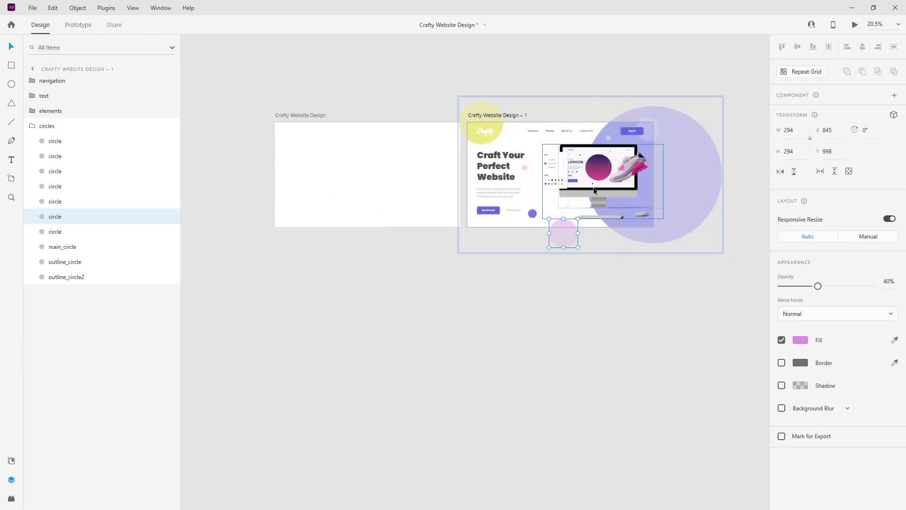
pyautogui.press('0')
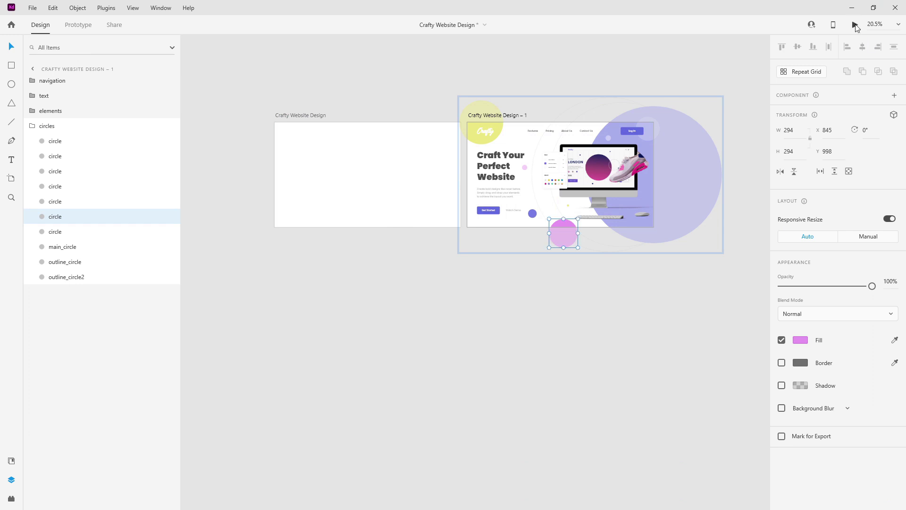
# - Replay the animation in a maximized preview to check the recolored pink circle, and close the preview
pyautogui.click(855, 25)
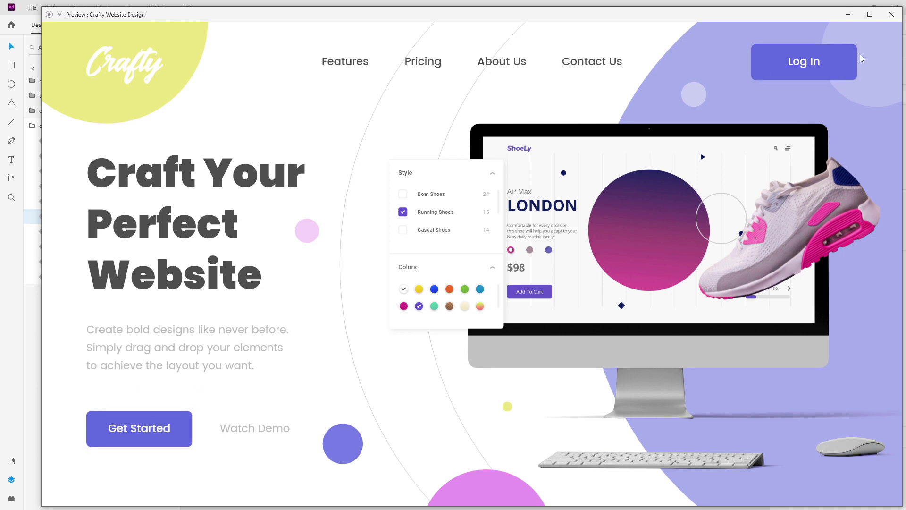
pyautogui.click(870, 14)
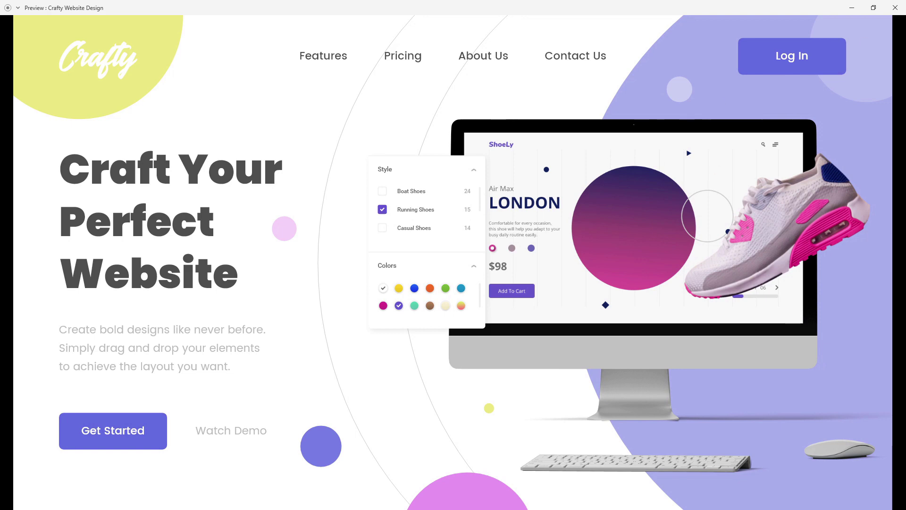
pyautogui.click(889, 16)
# - Select the original Crafty Website Design artboard
pyautogui.click(361, 195)
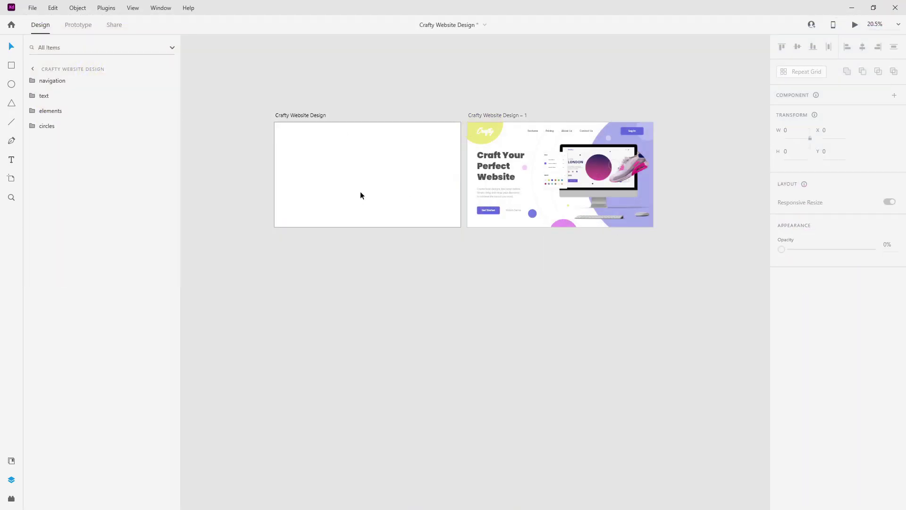
pyautogui.click(305, 116)
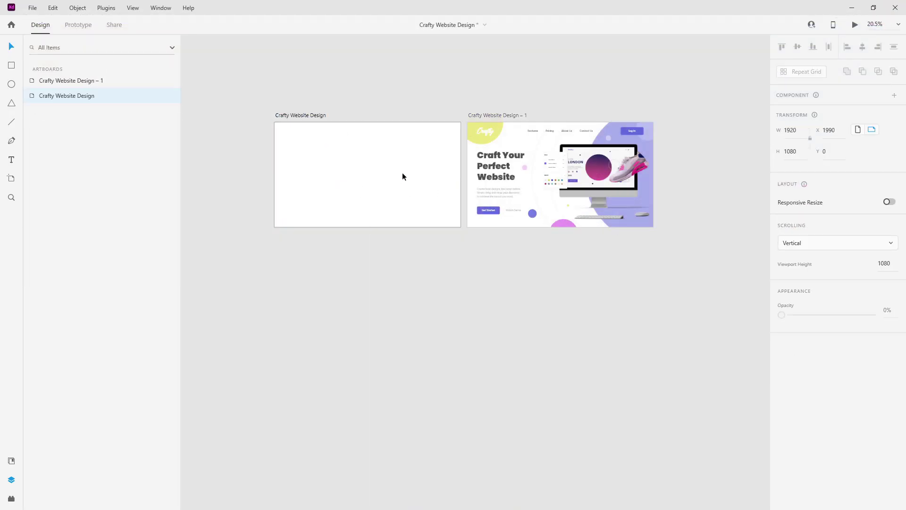
# - Move the shoe in the elements group of the Crafty Website Design artboard up and away from the iMac, to about X 2216, Y -69
pyautogui.click(428, 176)
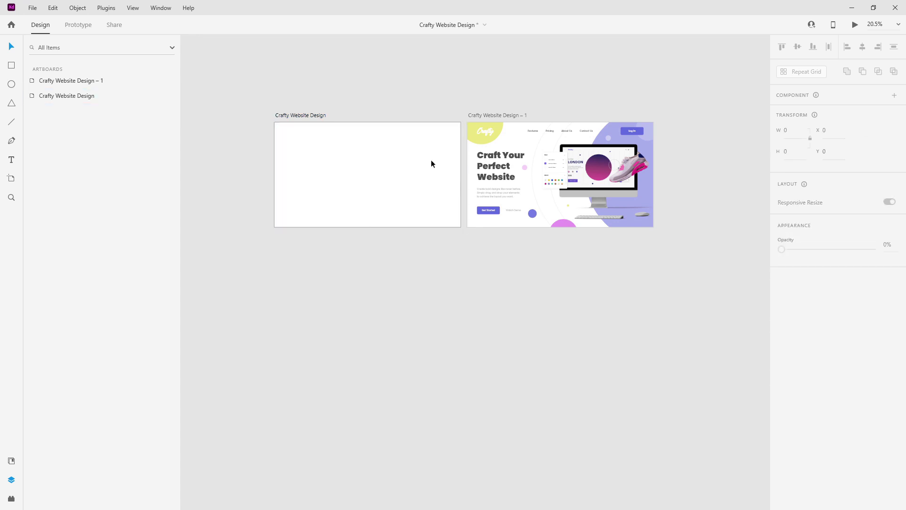
pyautogui.hotkey('ctrl', 'v')
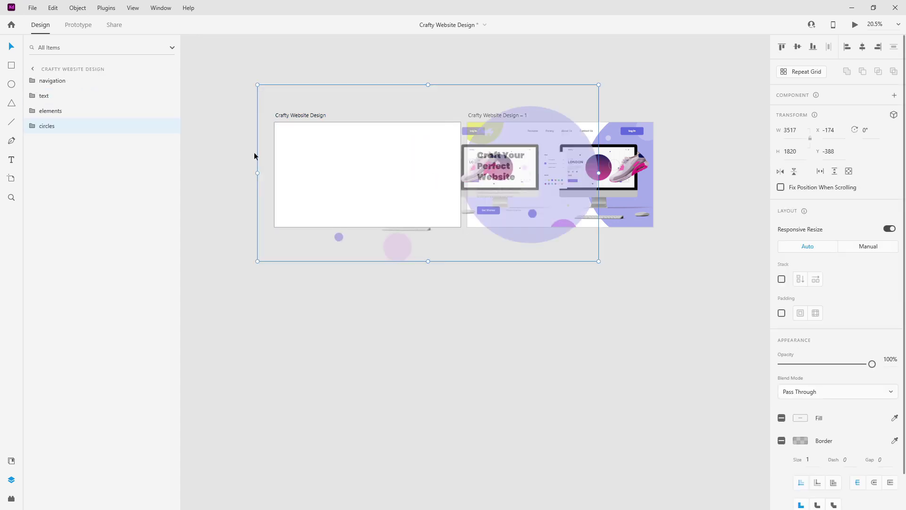
pyautogui.click(33, 110)
pyautogui.doubleClick(502, 145)
pyautogui.scroll(5, 501, 145)
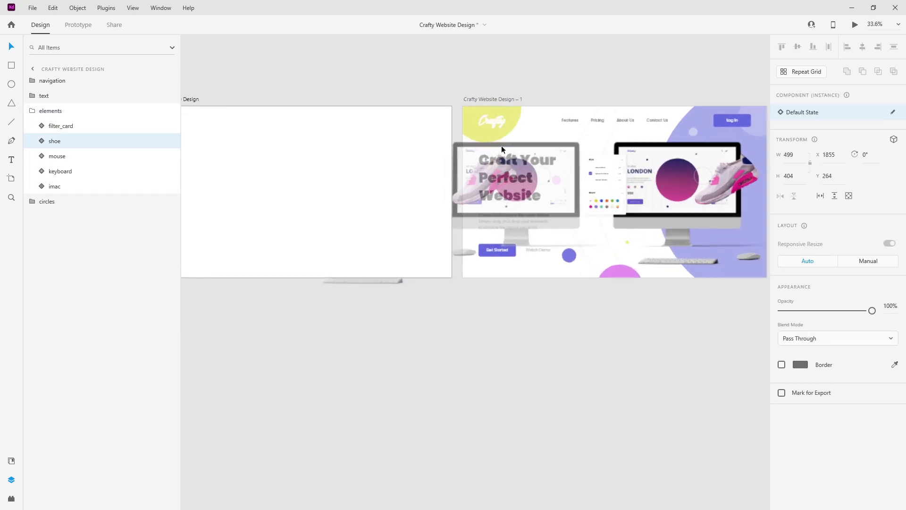
pyautogui.moveTo(504, 183); pyautogui.dragTo(533, 145)
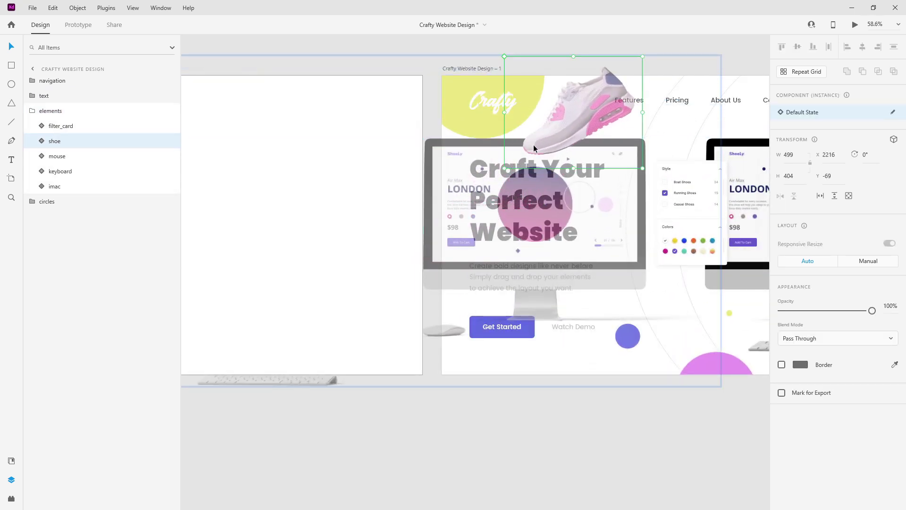
pyautogui.click(33, 111)
pyautogui.scroll(-3, 443, 171)
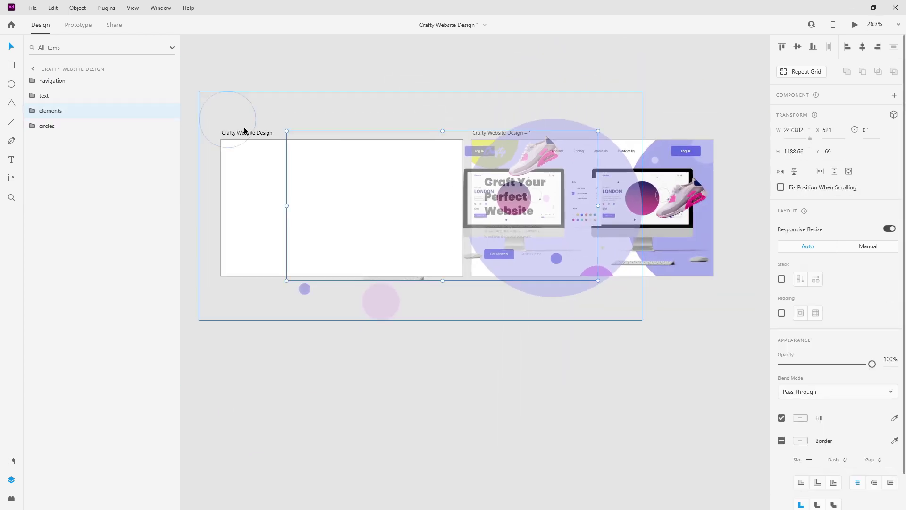
# - Play the animation from the Crafty Website Design artboard in a maximized preview to check the shoe's new entrance
pyautogui.click(242, 131)
pyautogui.click(855, 25)
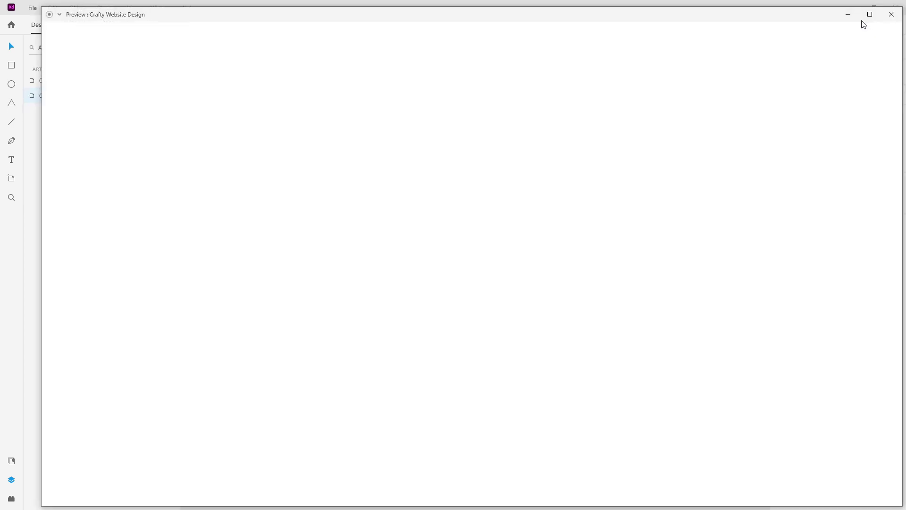
pyautogui.click(870, 14)
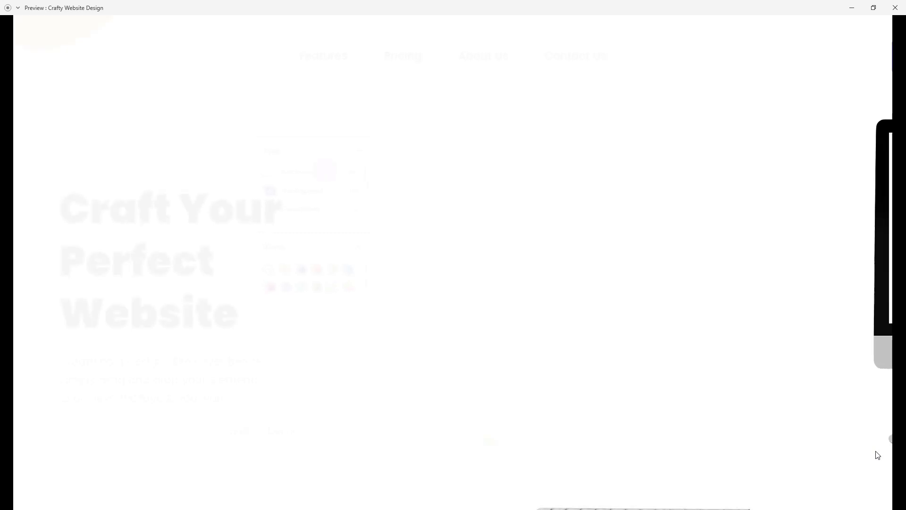